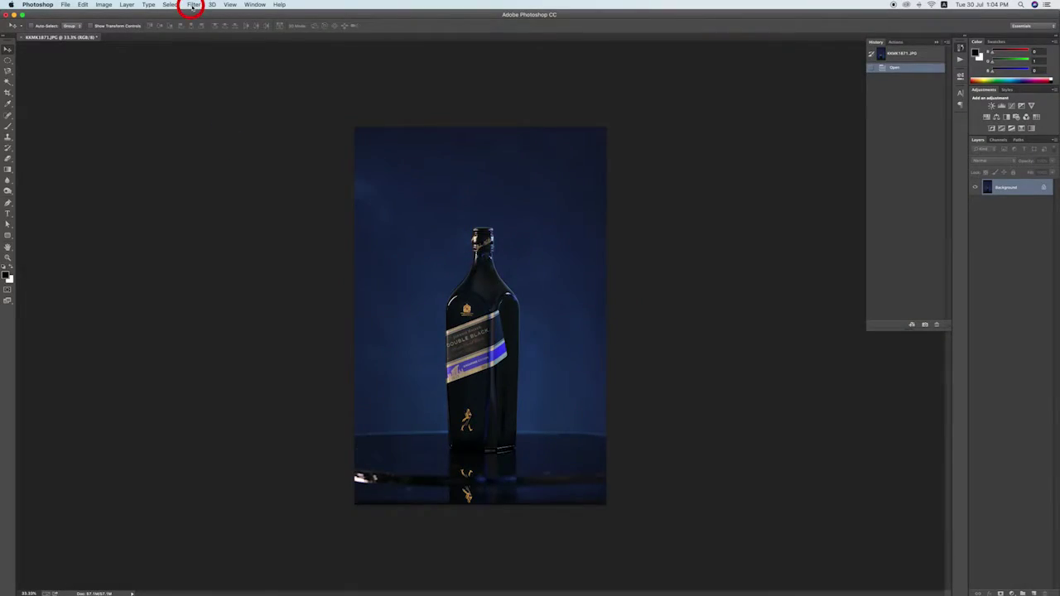
Open the Filter menu to see the filters available for the bottle photo.
click(193, 5)
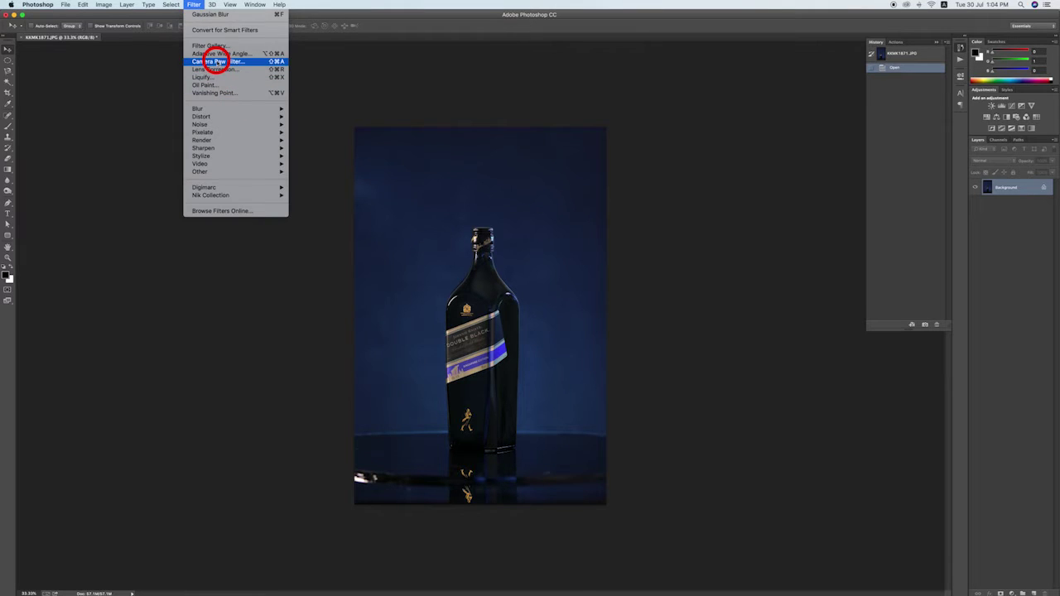
Open the Camera Raw Filter, raise Exposure to +0.90, lift Highlights and brighten Shadows.
click(218, 62)
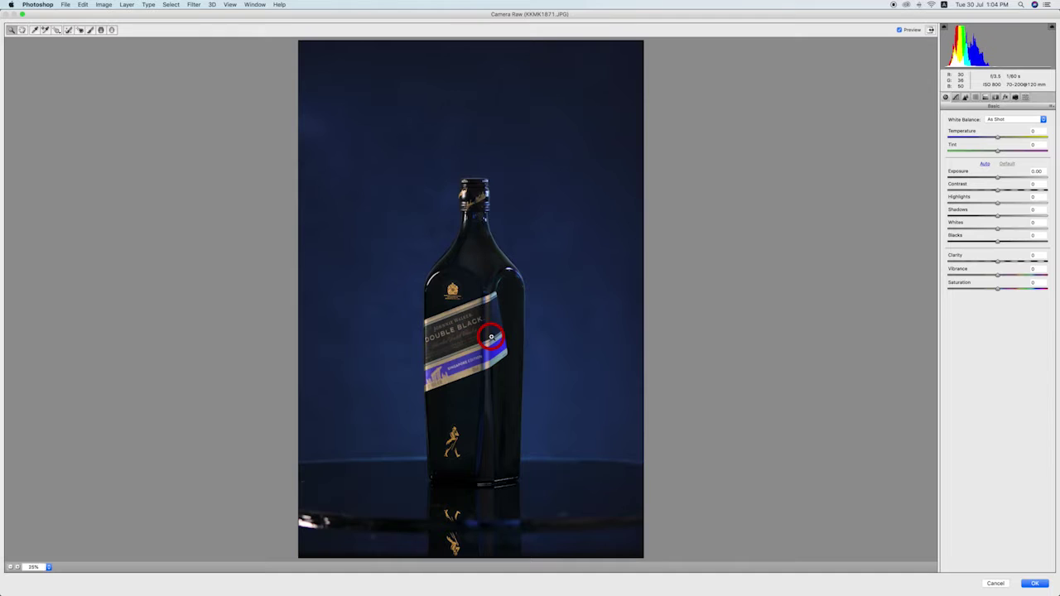
click(492, 337)
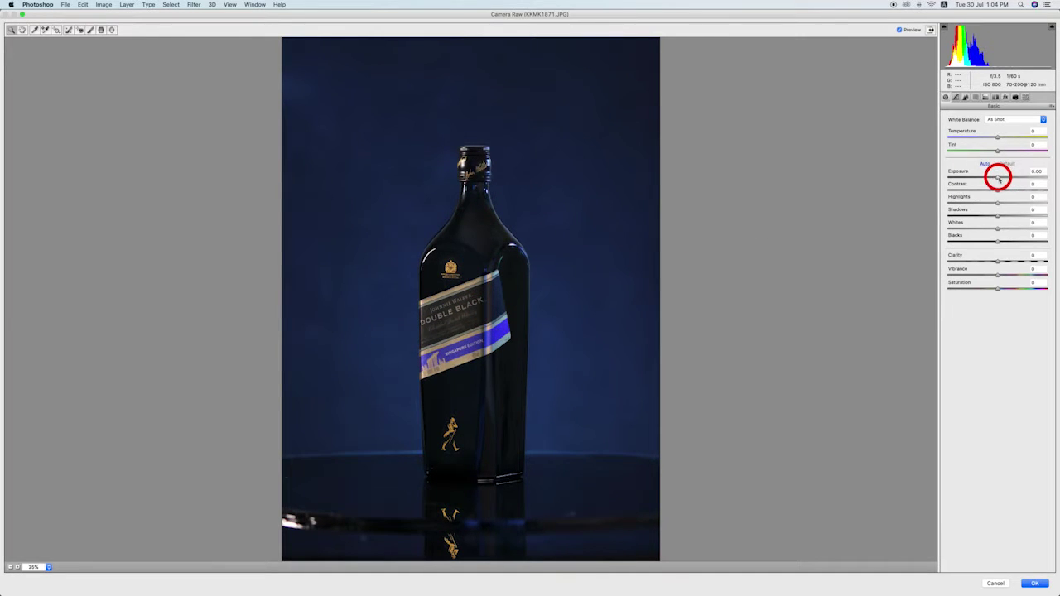
mouse_move(997, 177)
mouse_down()
mouse_move(1008, 179)
mouse_move(1005, 191)
mouse_up()
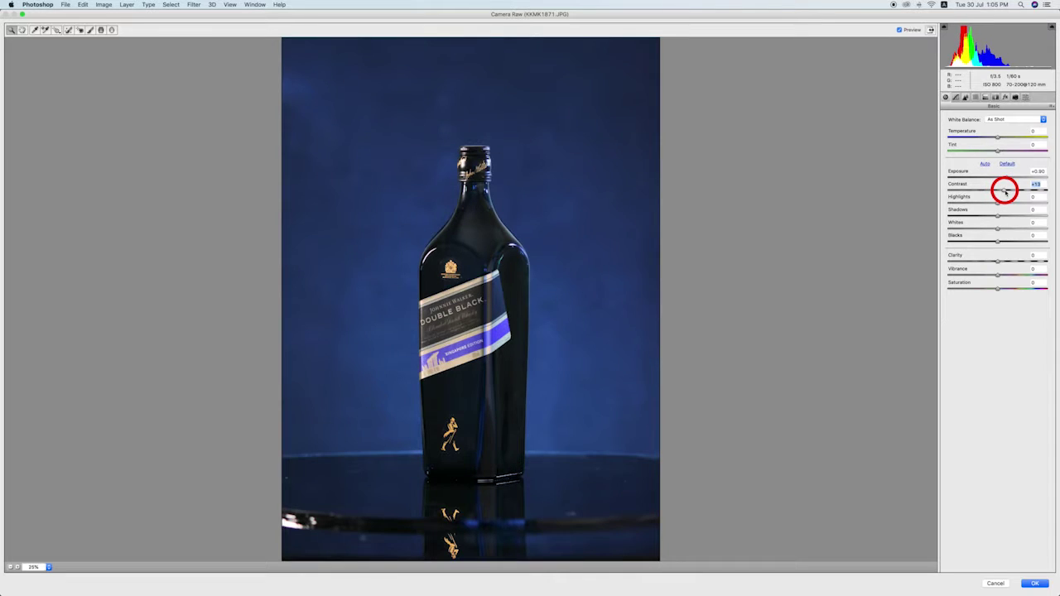
click(998, 204)
drag(999, 204, 1004, 205)
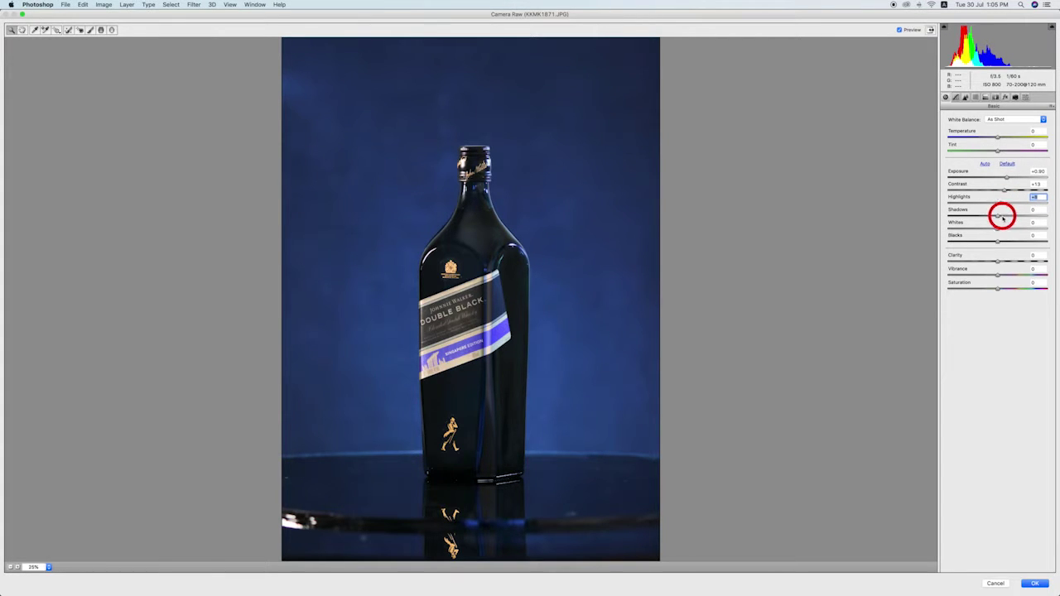
drag(998, 216, 1006, 217)
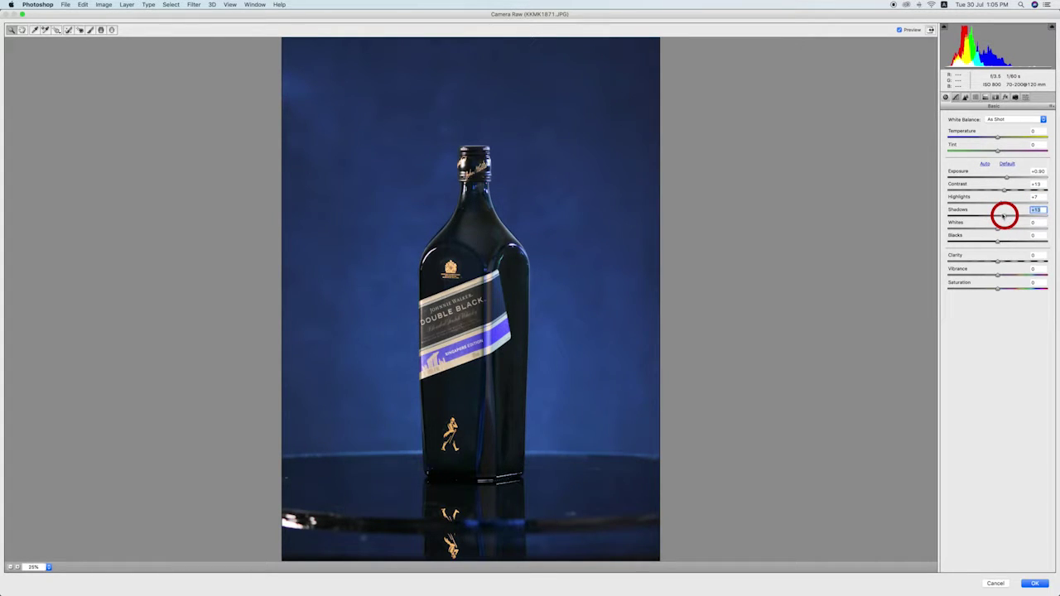
Set Whites +8, deepen Blacks, add Clarity +21, Vibrance +18, Saturation +14 and sharpening 11.
click(998, 230)
drag(998, 230, 1003, 231)
click(997, 241)
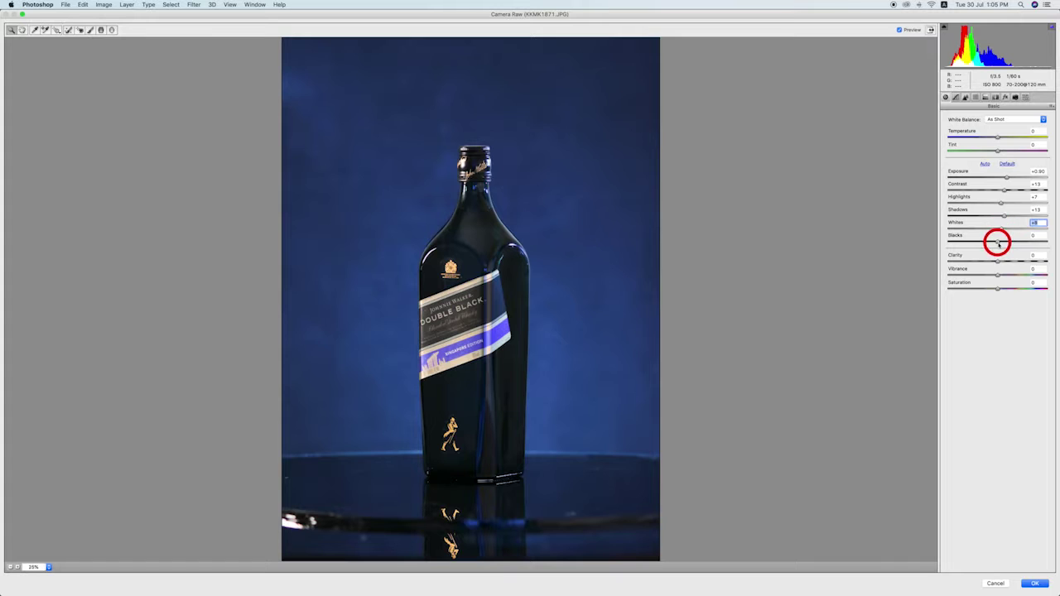
drag(998, 241, 1009, 263)
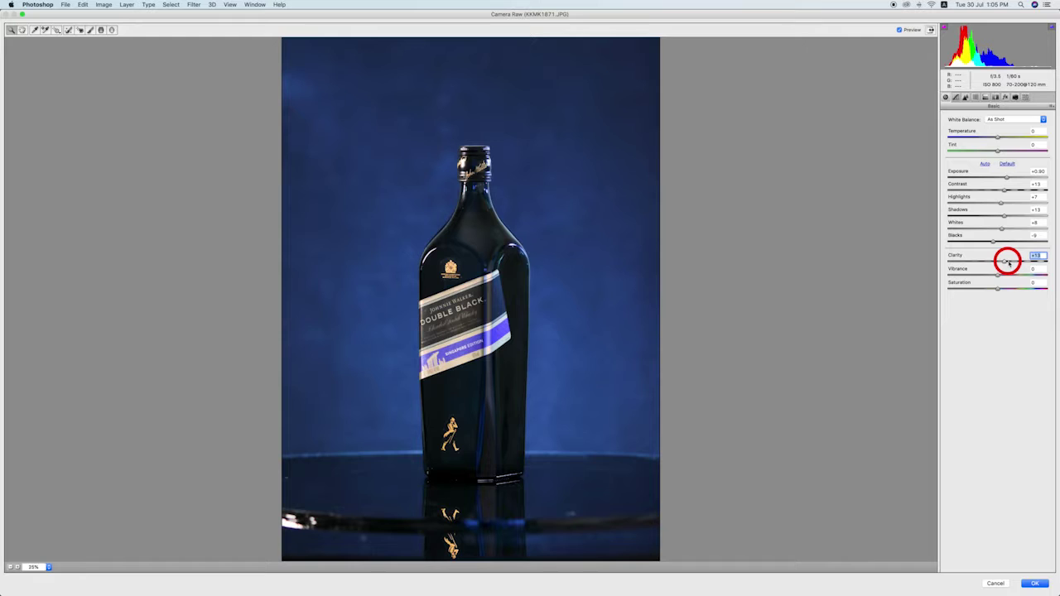
drag(1012, 275, 1008, 278)
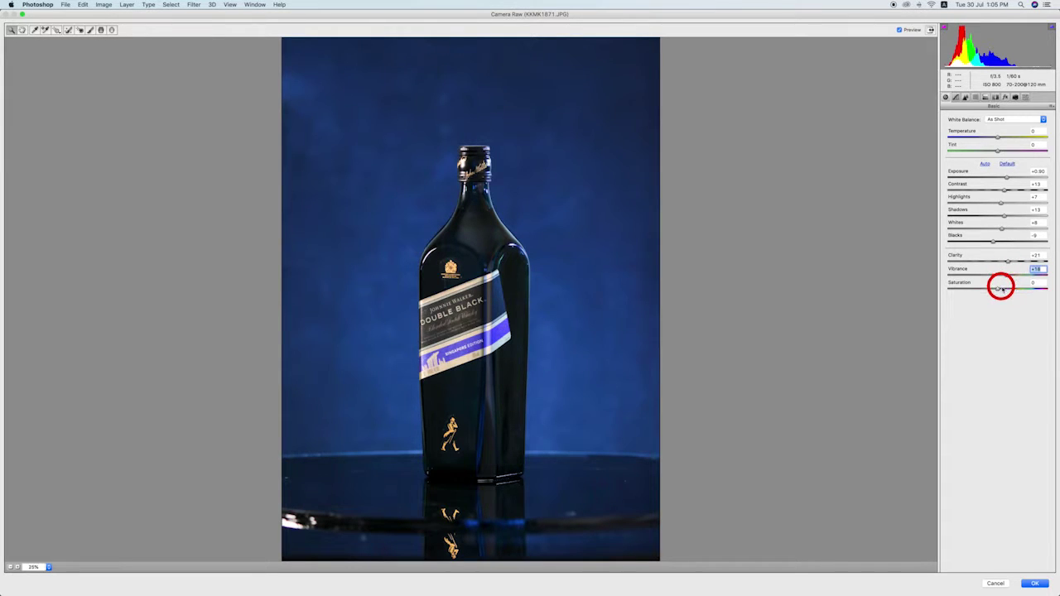
drag(1000, 287, 1006, 289)
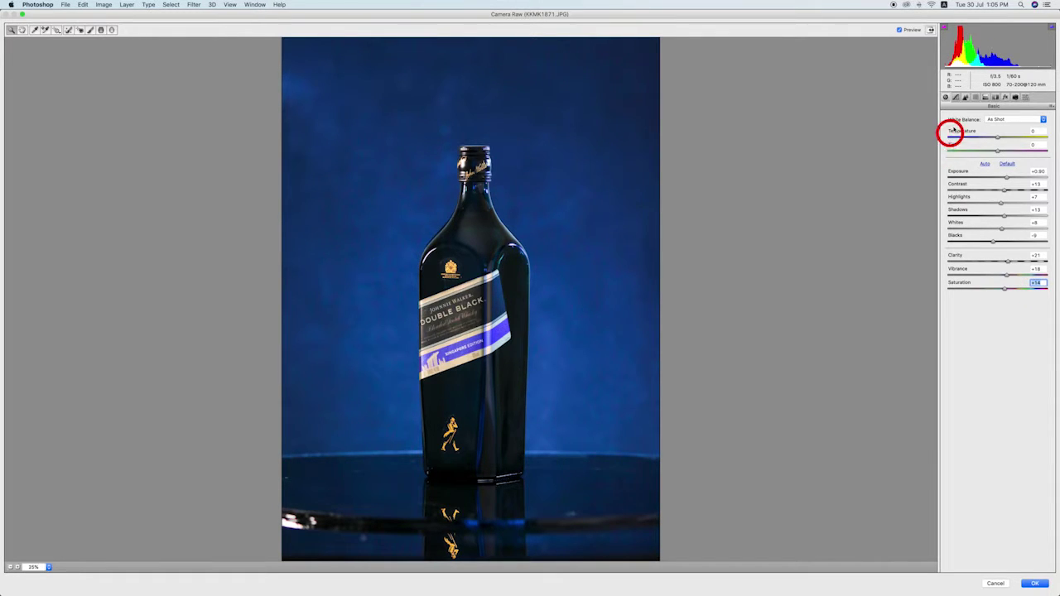
click(965, 97)
drag(949, 131, 956, 131)
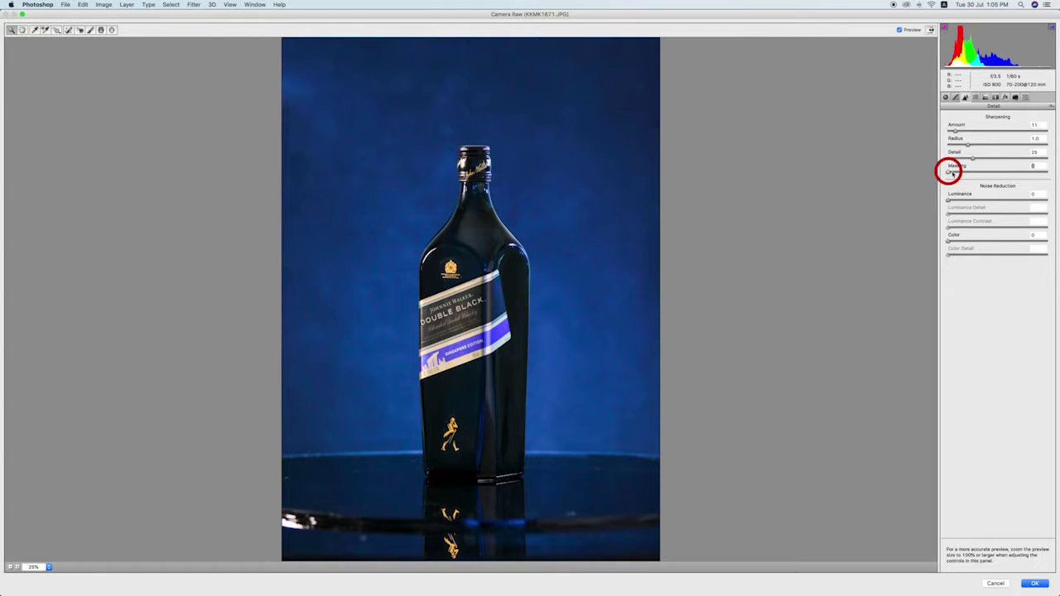
Set sharpening Masking to 10 while previewing the edge mask, then add light luminance noise reduction.
drag(953, 172, 954, 173)
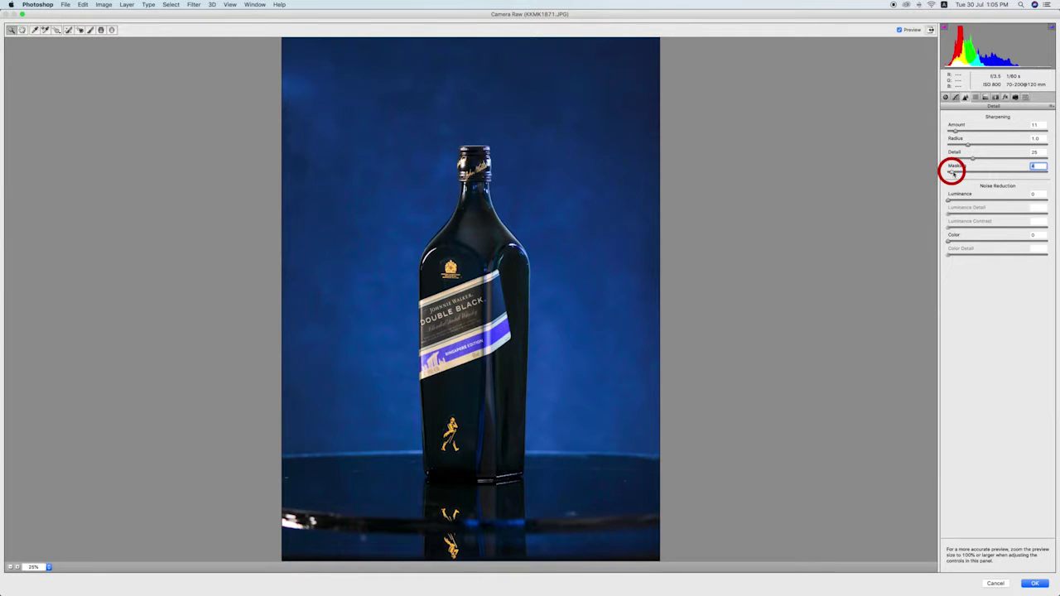
alt+click(954, 171)
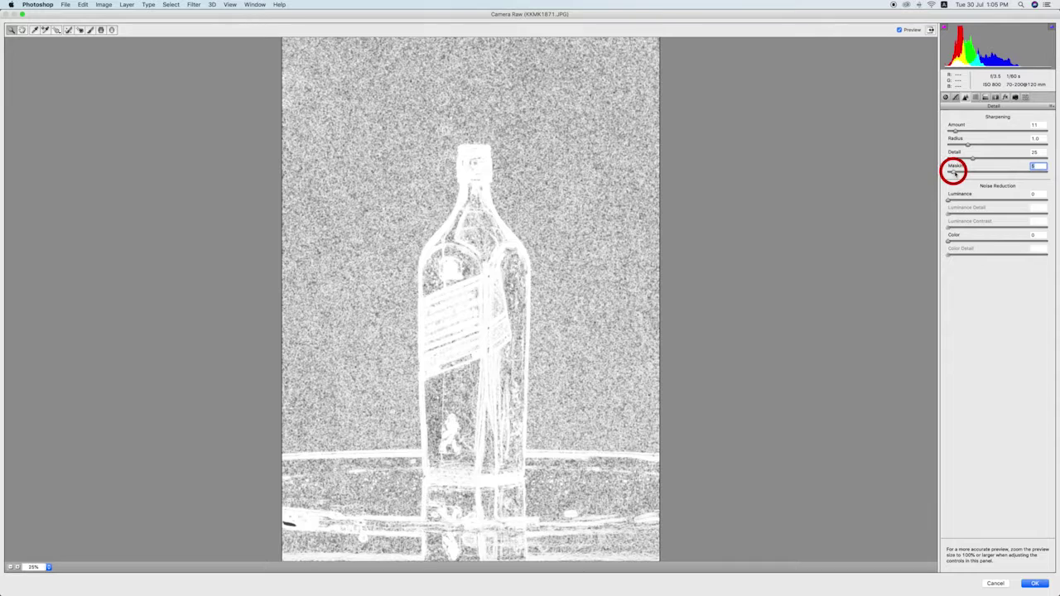
drag(954, 171, 953, 230)
text(6)
click(949, 228)
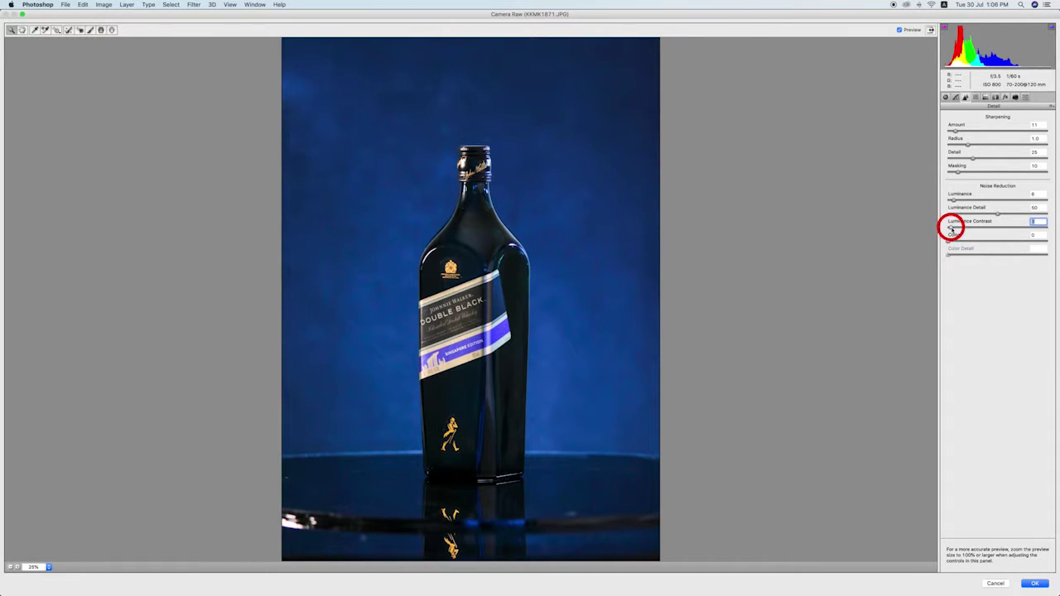
In HSL/Grayscale, shift the Yellows hue to -29 and adjust the Blues luminance and saturation.
click(977, 98)
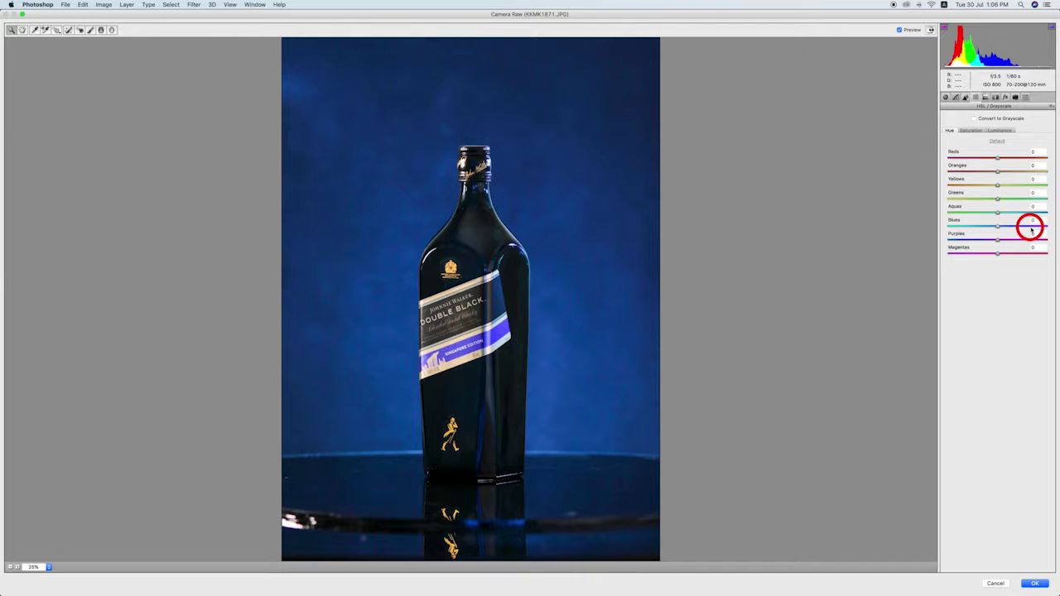
drag(999, 227, 1005, 229)
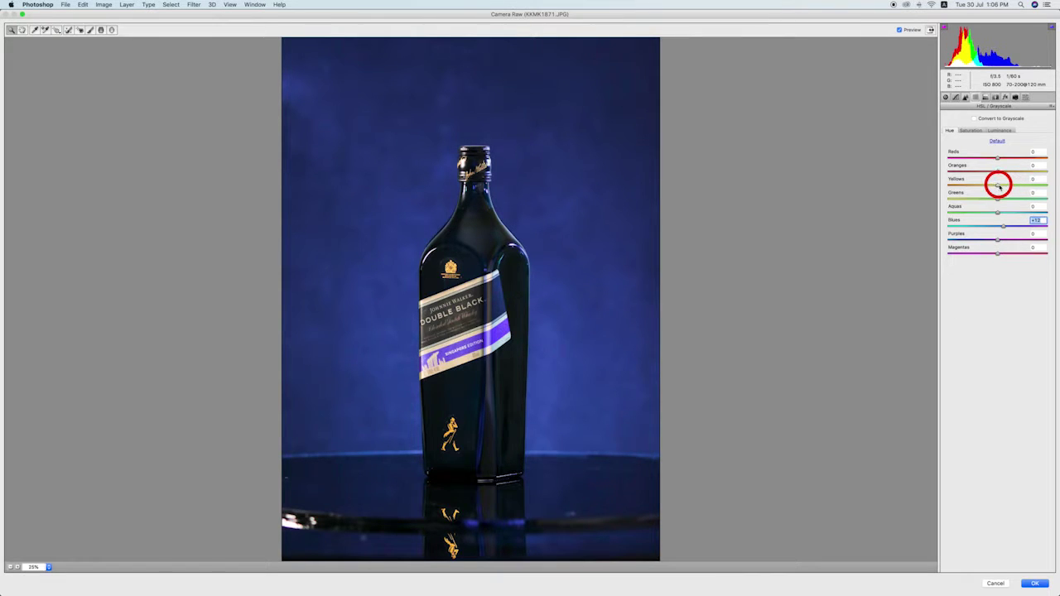
drag(997, 184, 983, 186)
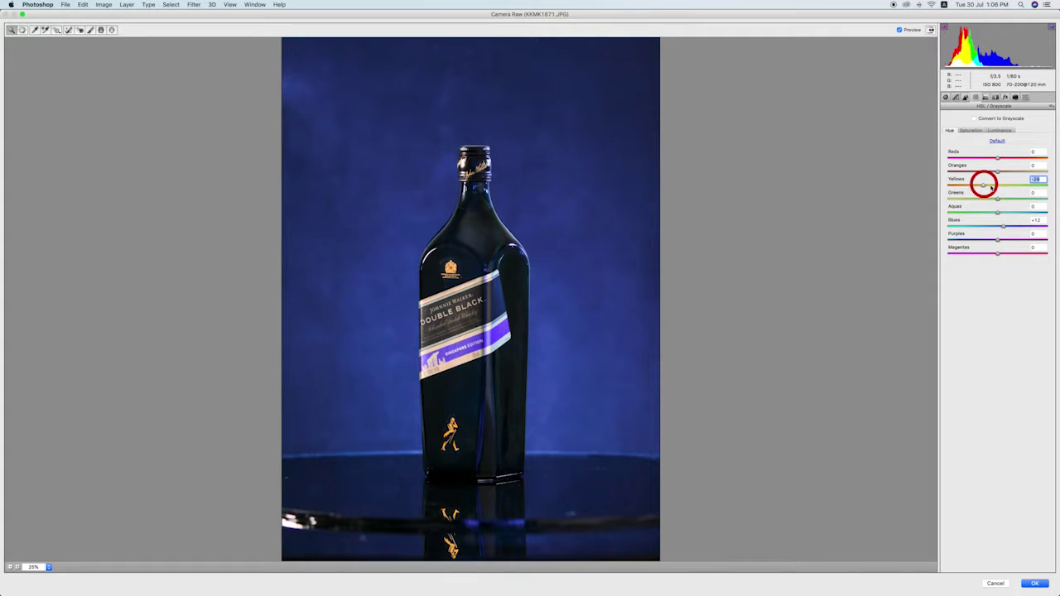
click(1006, 131)
drag(1018, 223, 1002, 227)
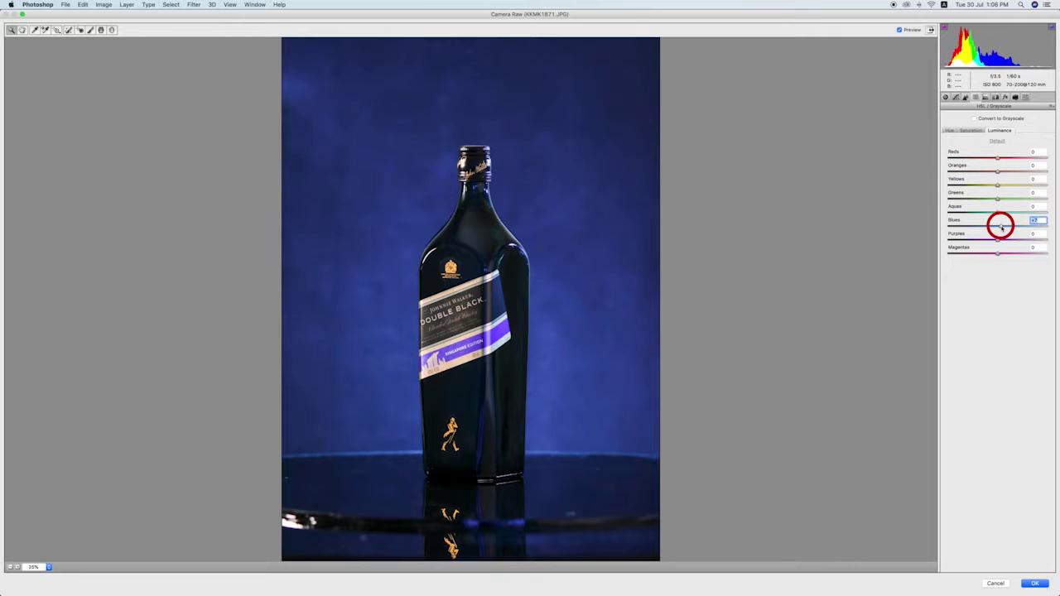
click(969, 130)
drag(1019, 235, 1005, 228)
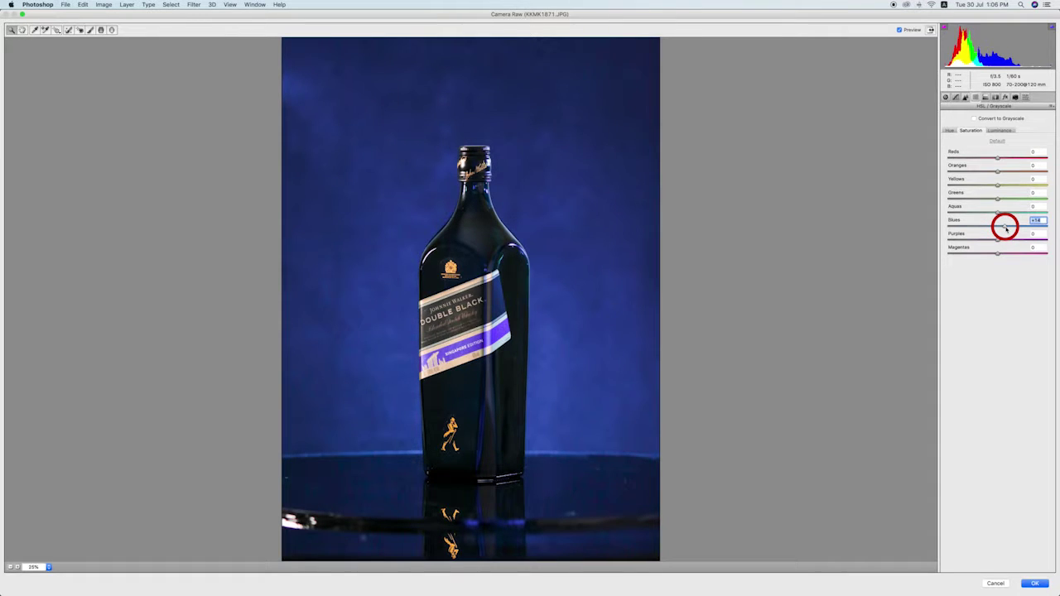
Back on Hue, set Blues to +6 and pull Purples strongly negative.
click(952, 131)
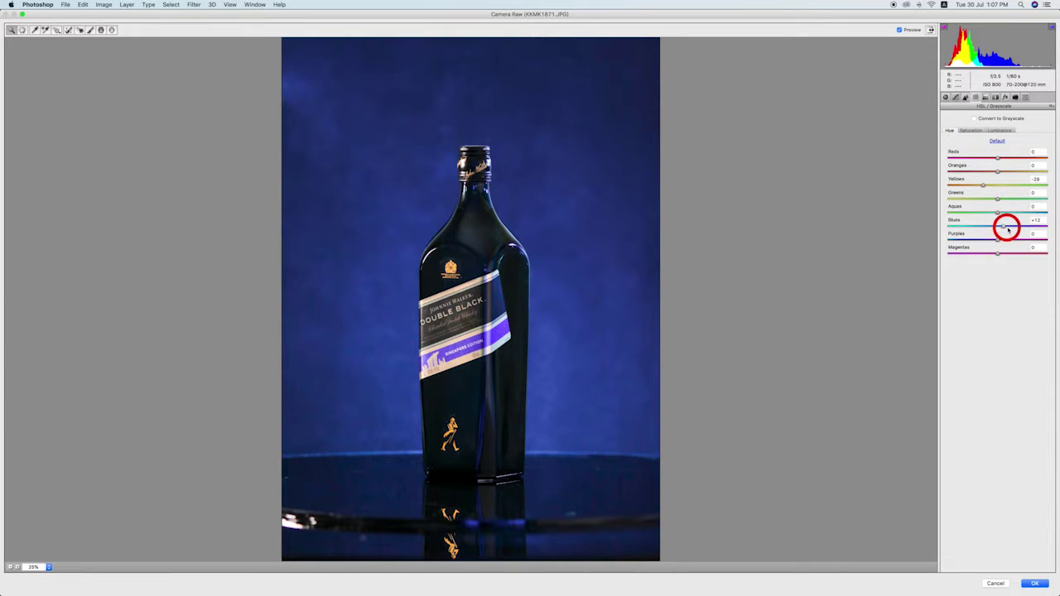
drag(1006, 227, 993, 227)
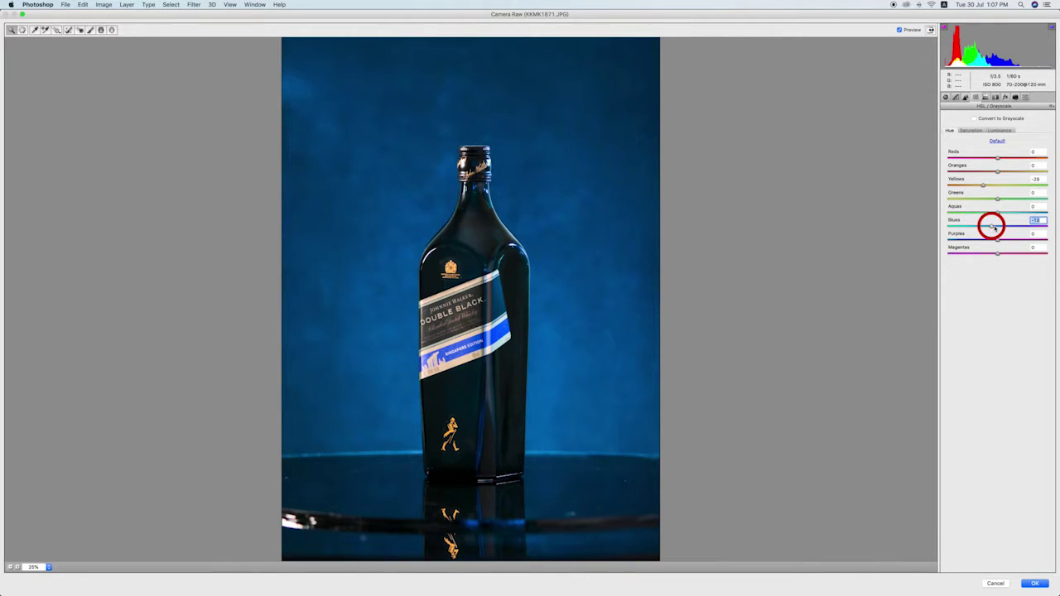
drag(999, 226, 1002, 227)
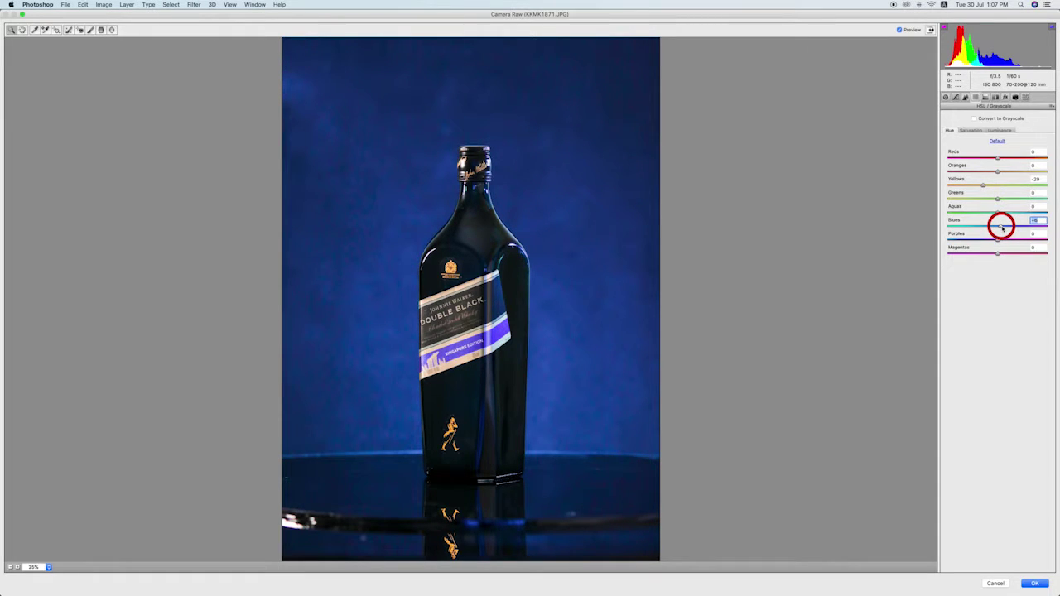
click(998, 240)
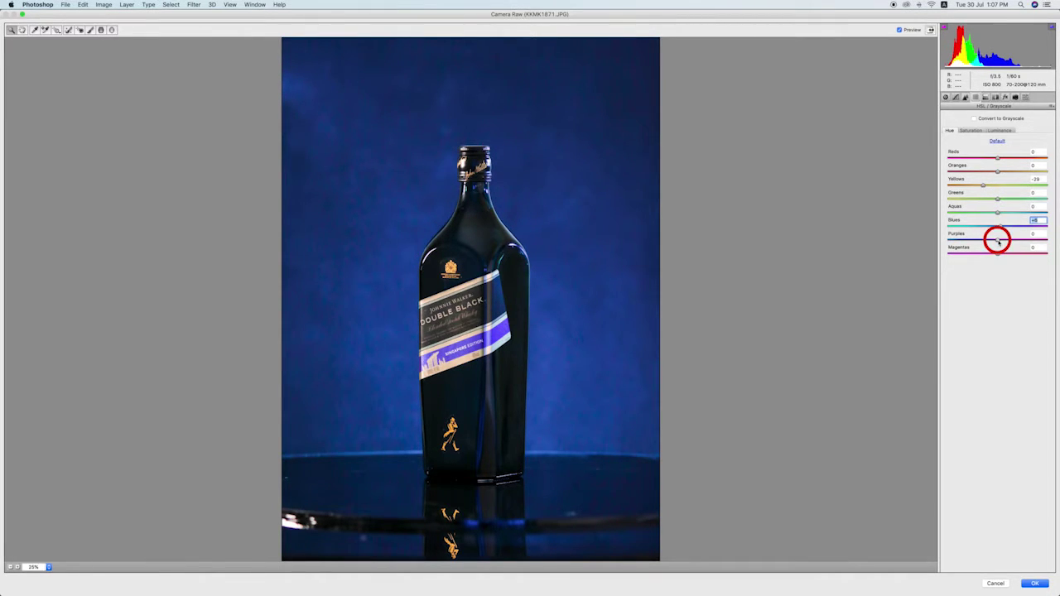
drag(997, 240, 980, 239)
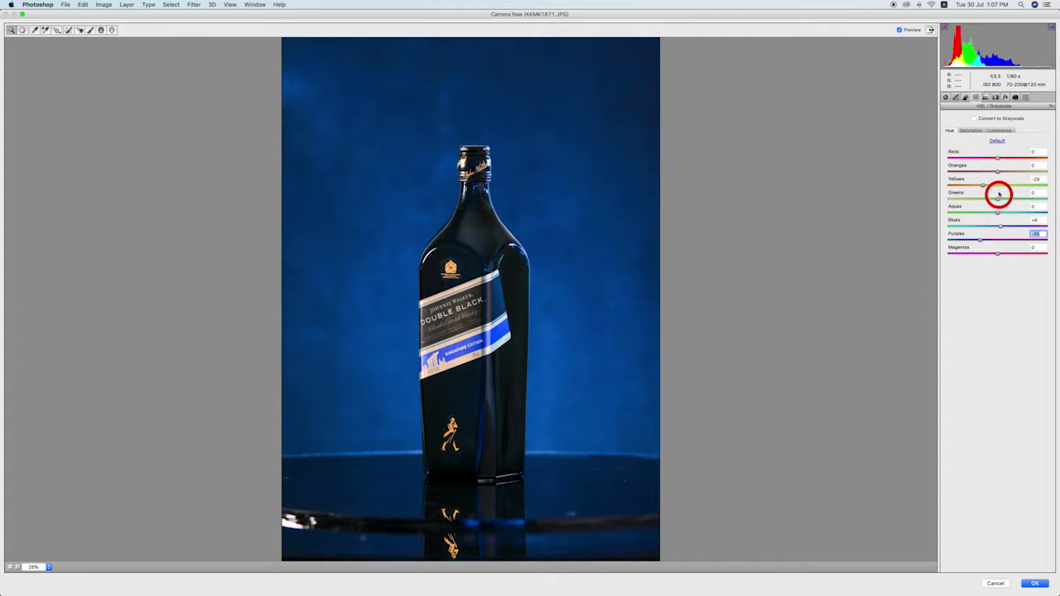
Raise Blues saturation to +7, lower Aquas saturation, and apply the Camera Raw edits.
click(972, 131)
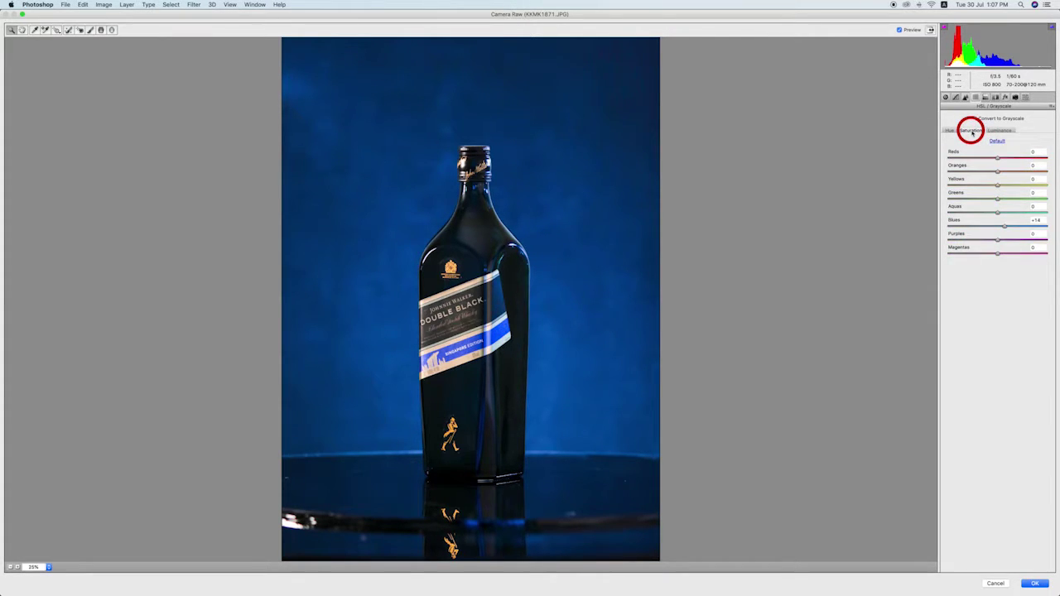
drag(998, 225, 1003, 226)
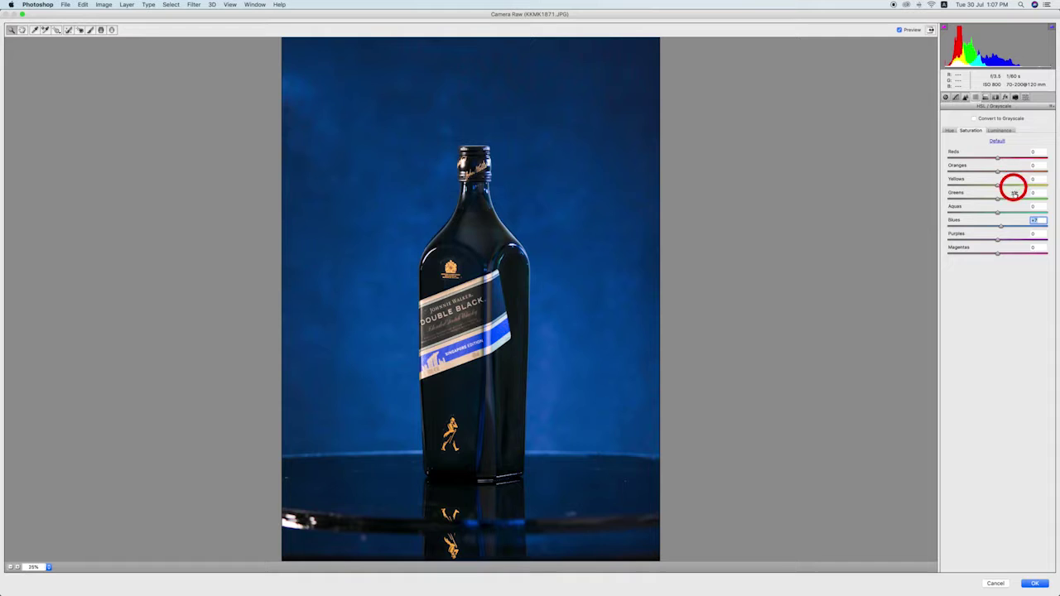
click(998, 213)
drag(998, 212, 986, 213)
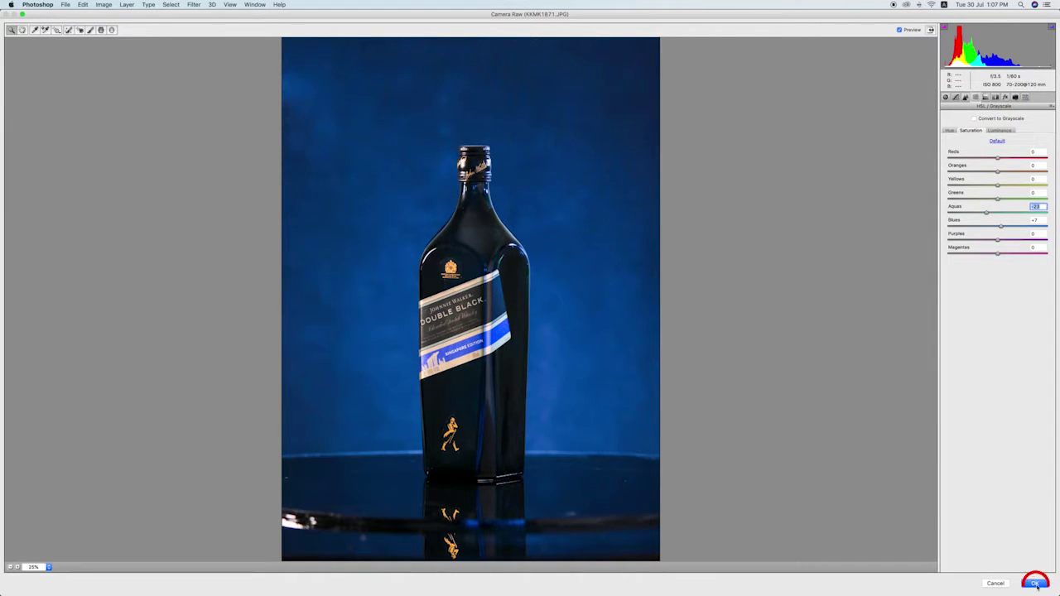
drag(1037, 585, 553, 258)
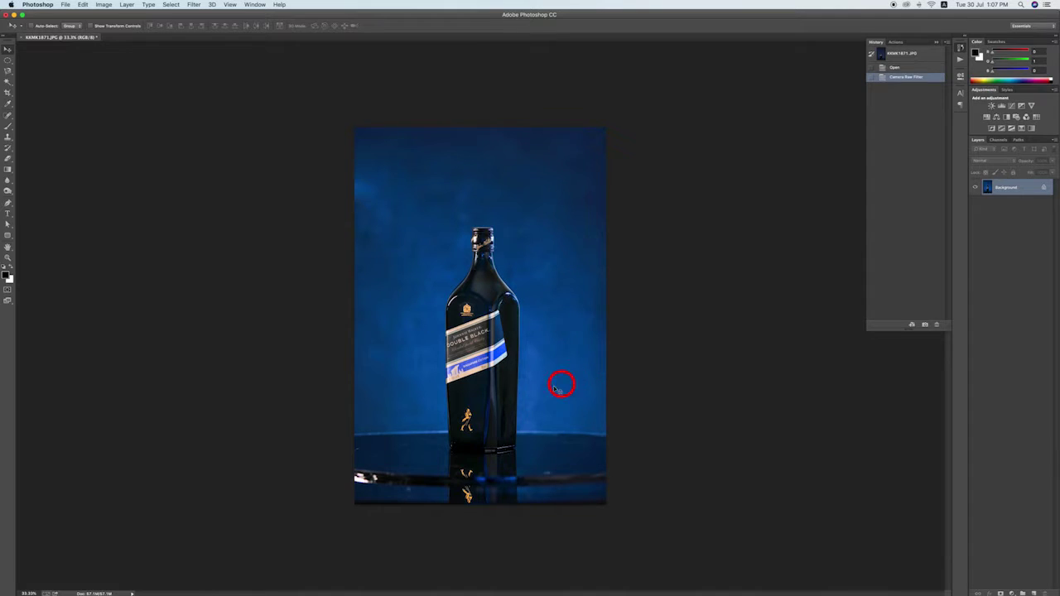
Zoom in and spot-heal the dust specks on the bottle's shoulder, neck, logo and sides.
super+click(502, 385)
super+click(502, 388)
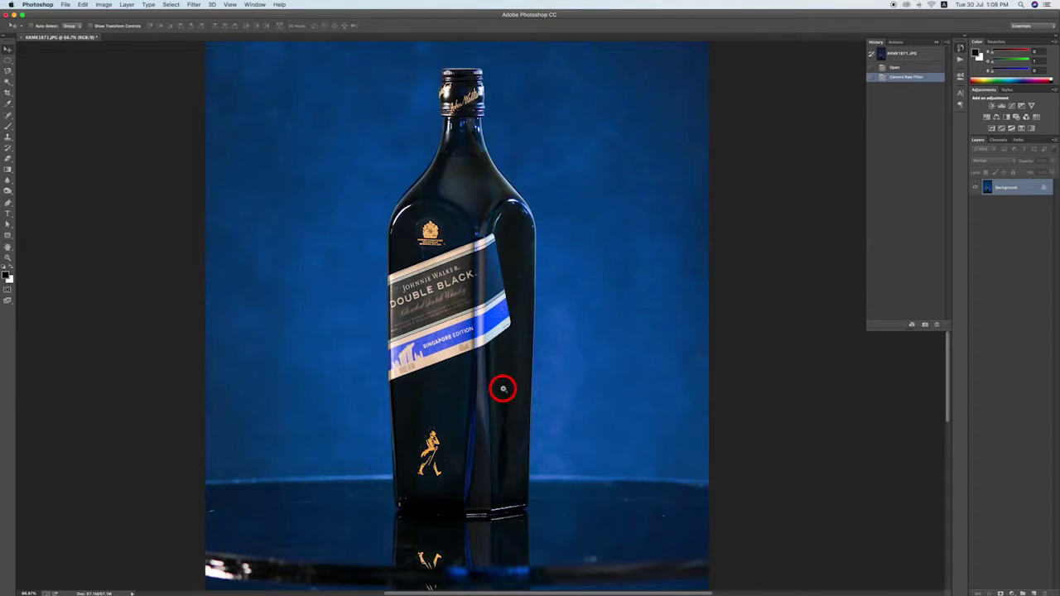
click(8, 116)
click(518, 277)
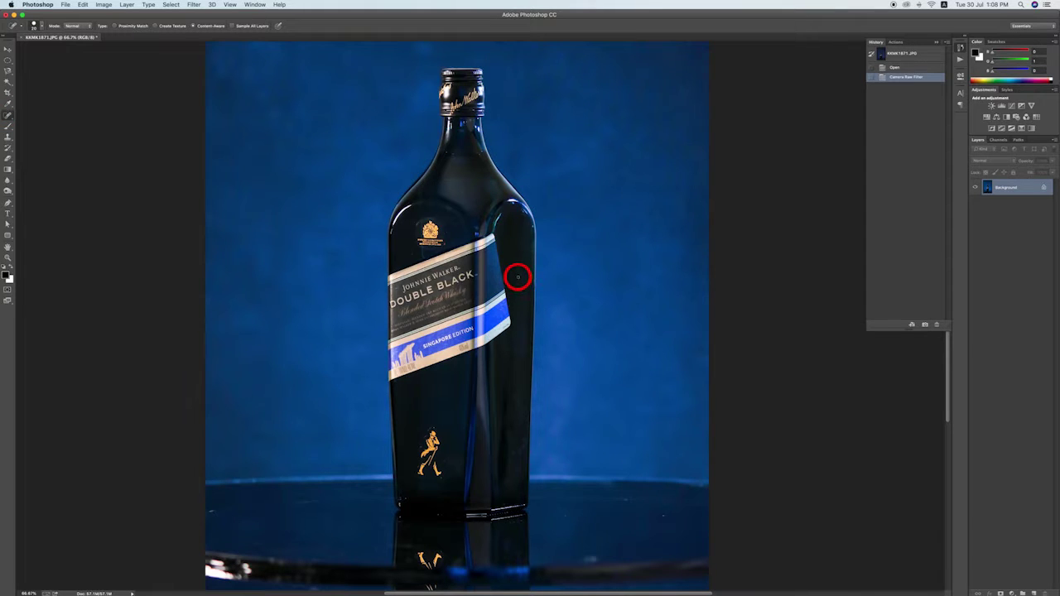
click(519, 277)
click(518, 240)
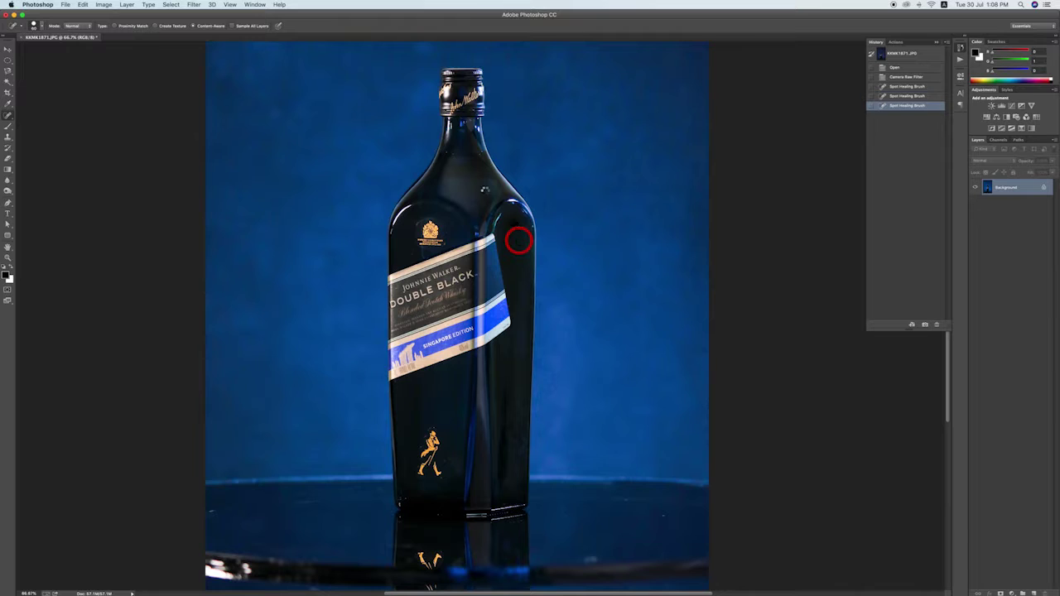
click(479, 181)
click(467, 188)
click(464, 191)
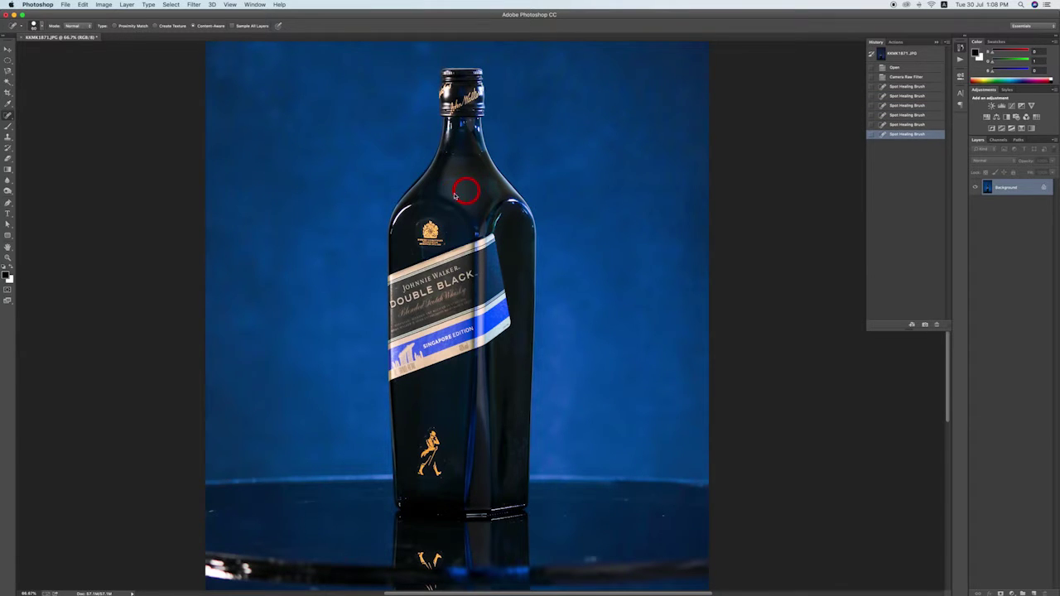
click(411, 253)
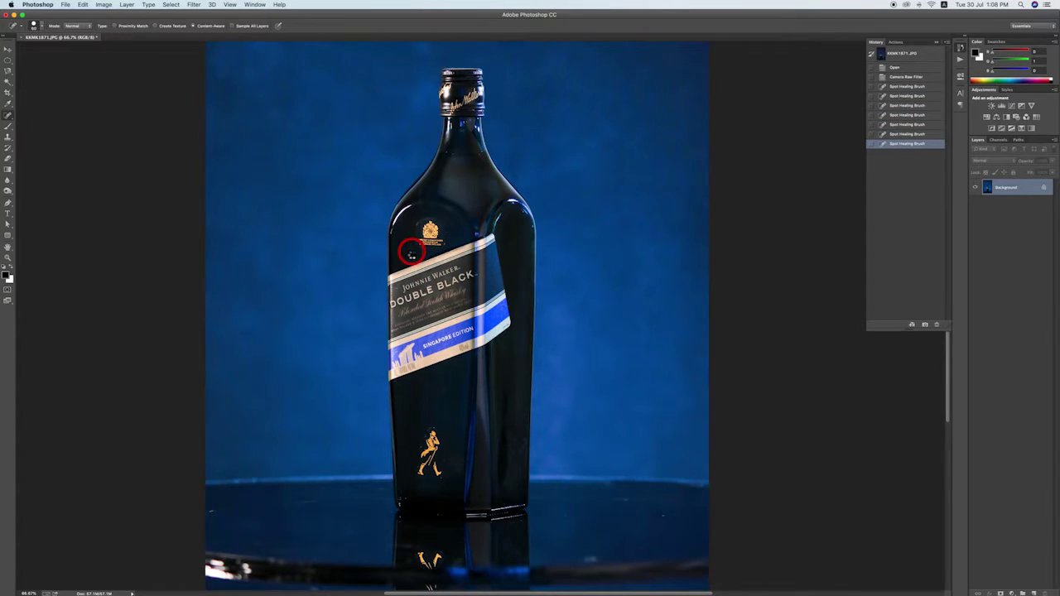
click(518, 349)
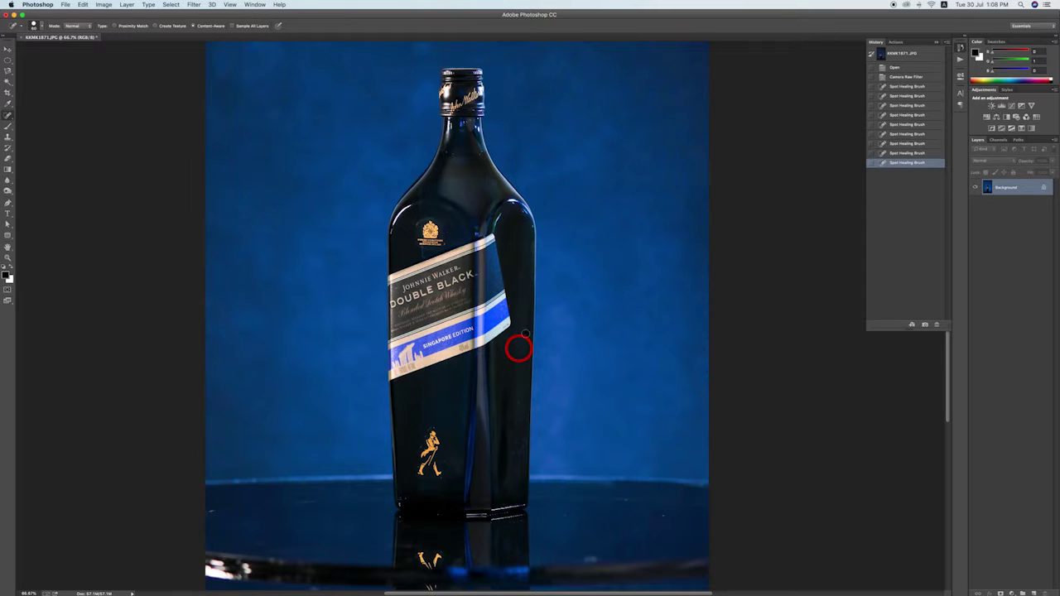
click(410, 497)
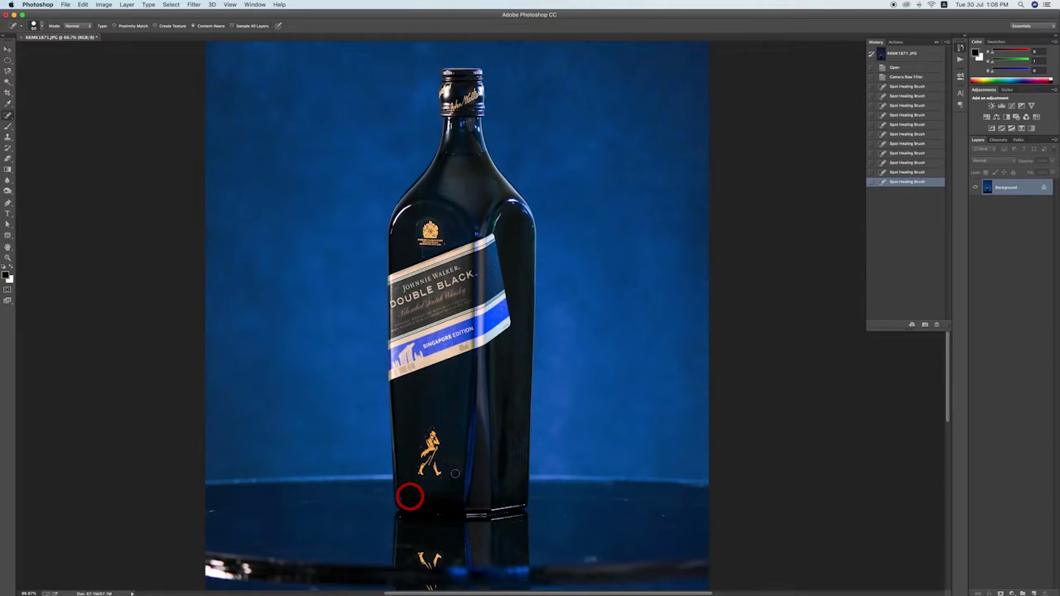
click(433, 474)
click(441, 477)
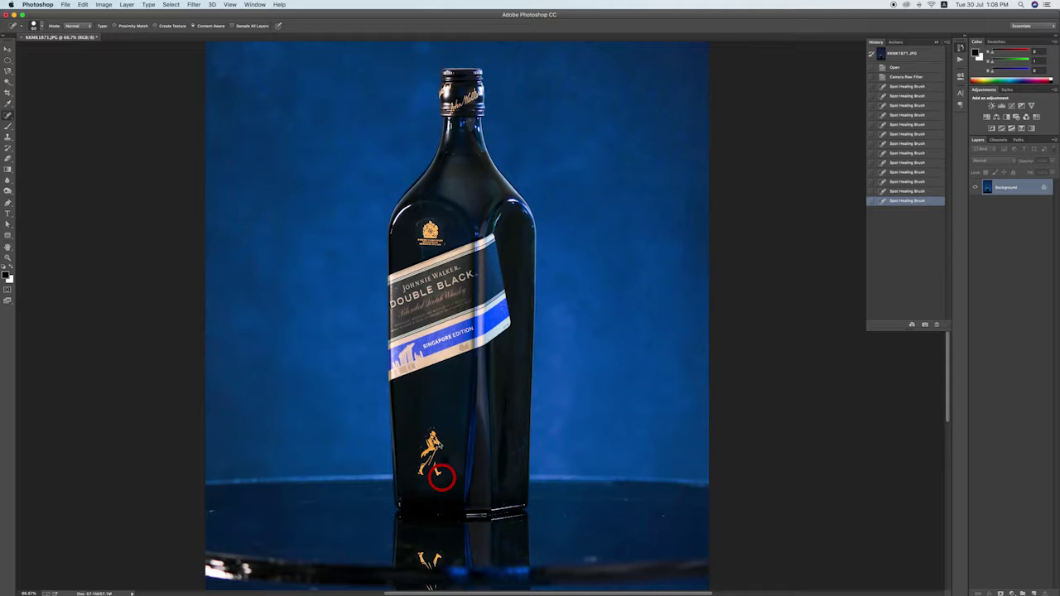
click(412, 404)
click(412, 404)
click(395, 382)
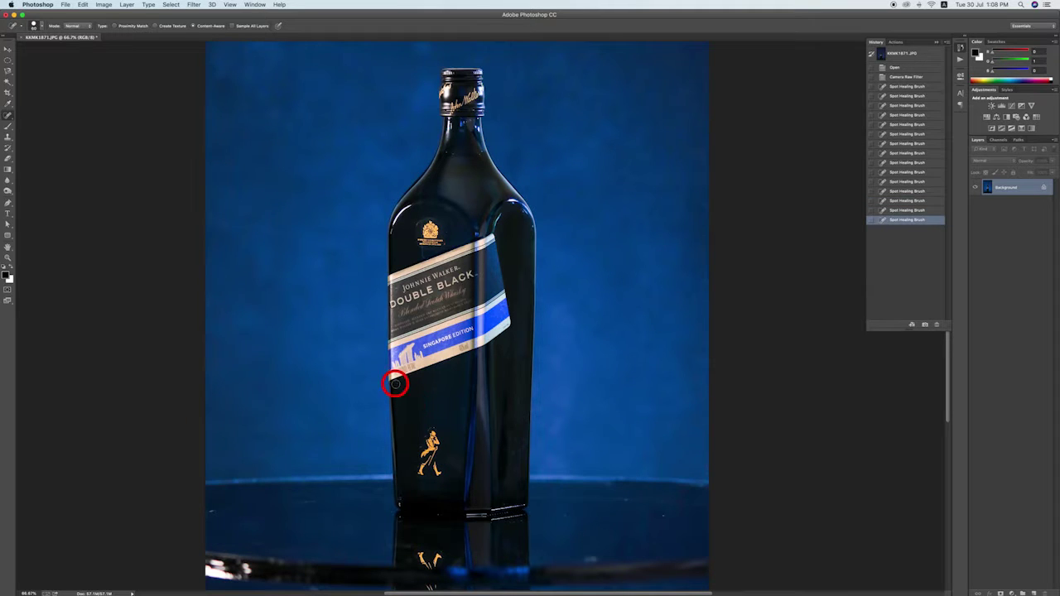
click(458, 430)
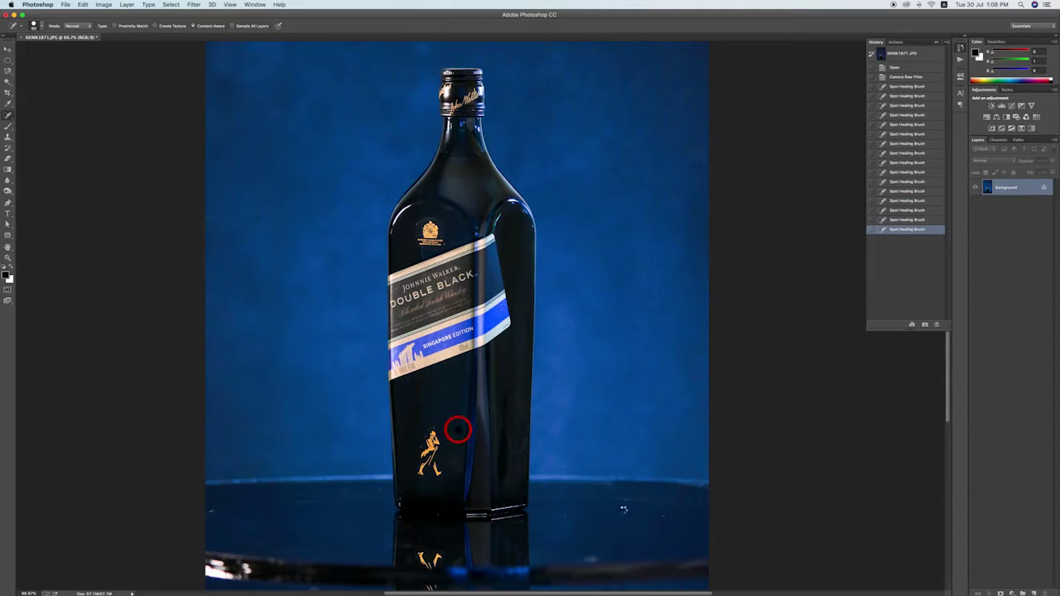
Heal the dust spots on the table surface around the bottle base.
click(663, 515)
click(577, 519)
click(566, 515)
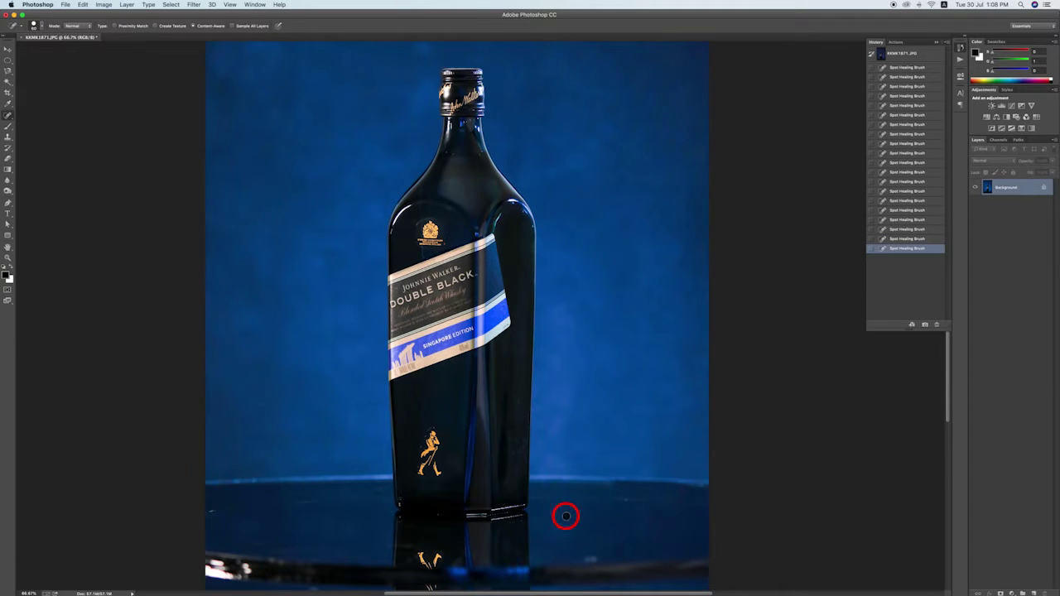
click(540, 512)
click(342, 505)
Clean the remaining blemishes from the neck down to the crest emblem, then inspect the label up close.
click(458, 171)
drag(451, 195, 409, 219)
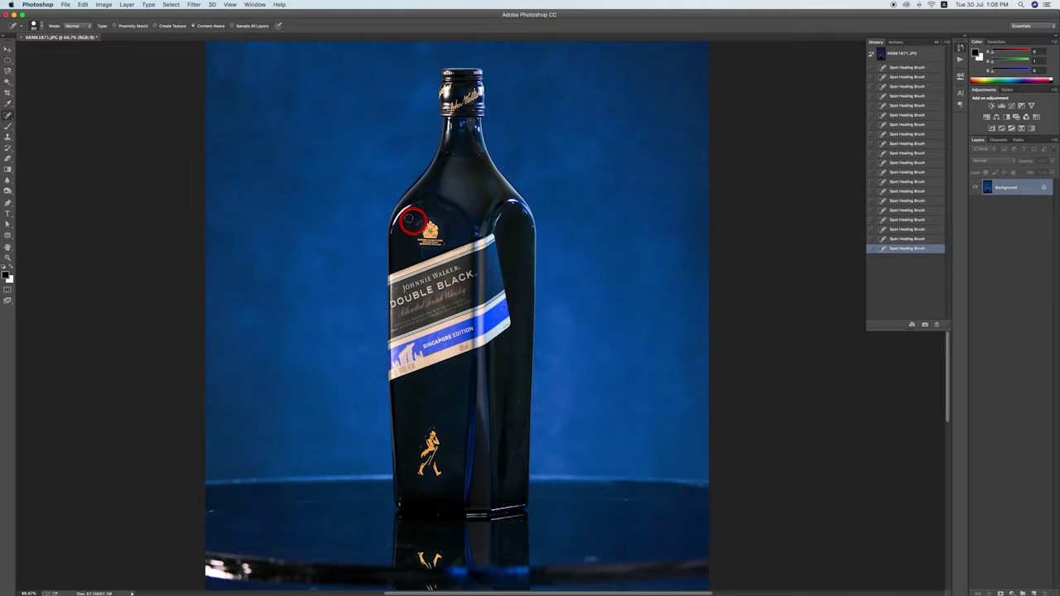
click(448, 233)
super+click(458, 378)
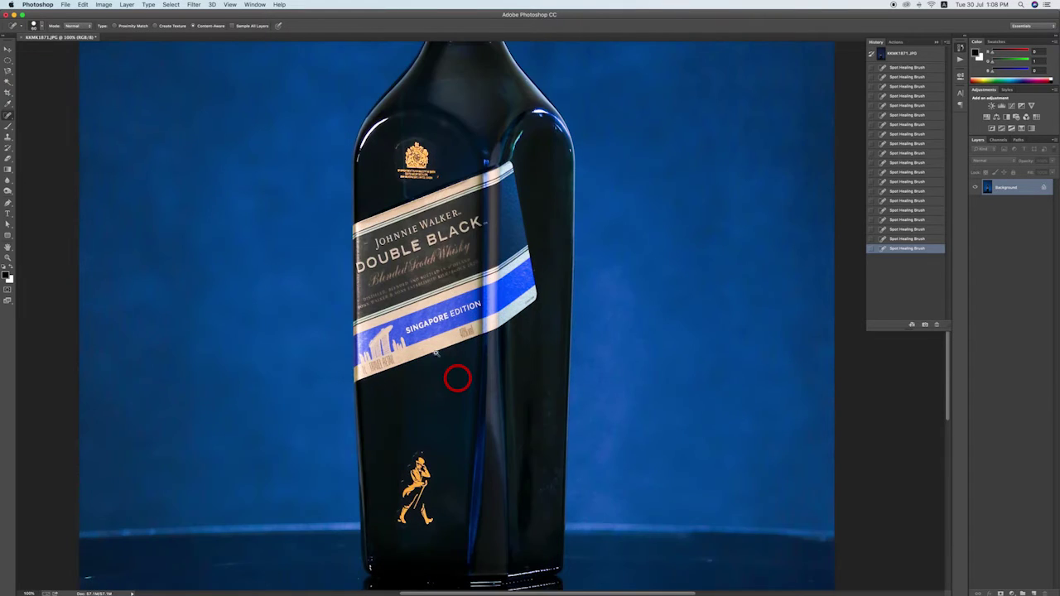
super+click(441, 290)
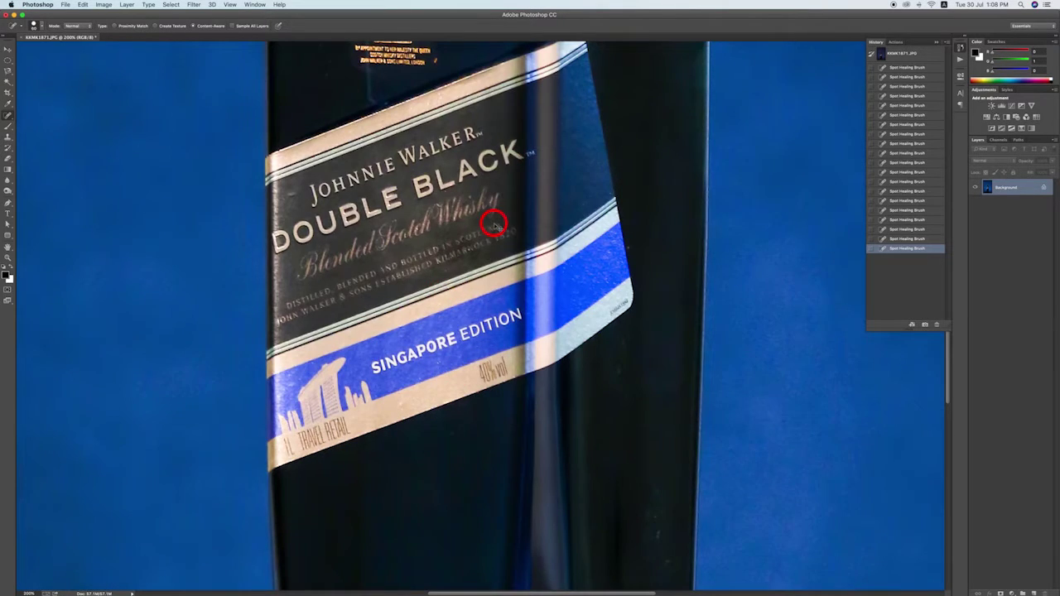
alt+super+click(493, 223)
With the Pen tool, trace the label's right and bottom edges to its lower-left corner.
key(p)
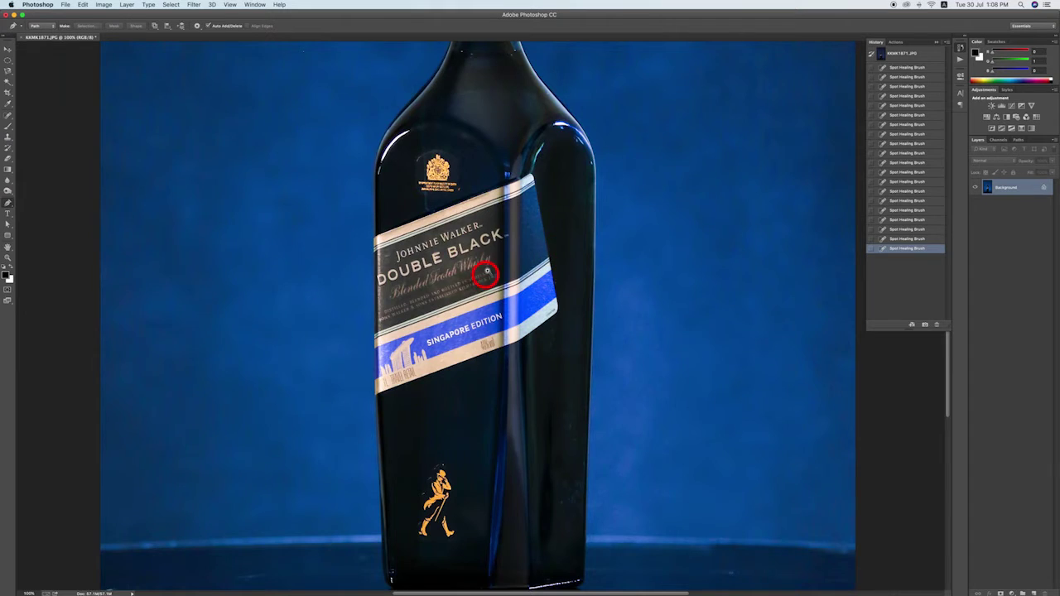
super+click(486, 274)
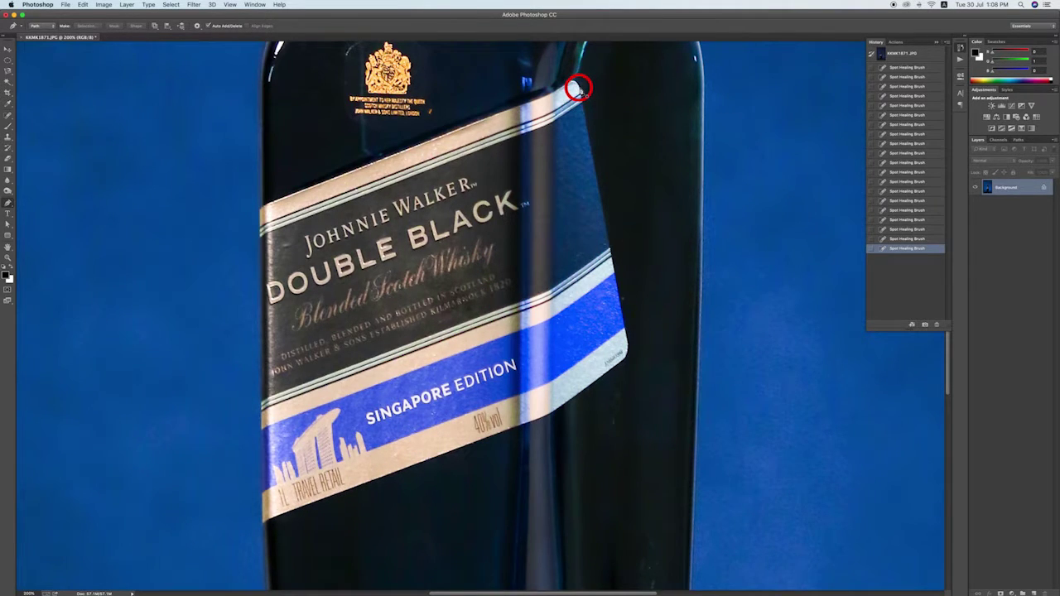
click(578, 89)
click(627, 336)
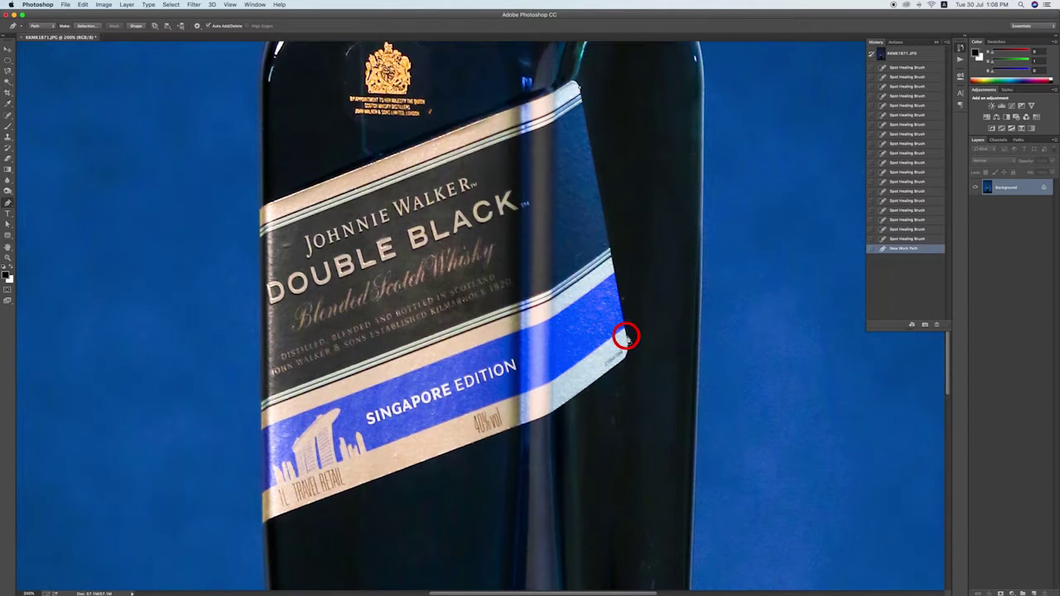
drag(628, 338, 632, 348)
click(622, 356)
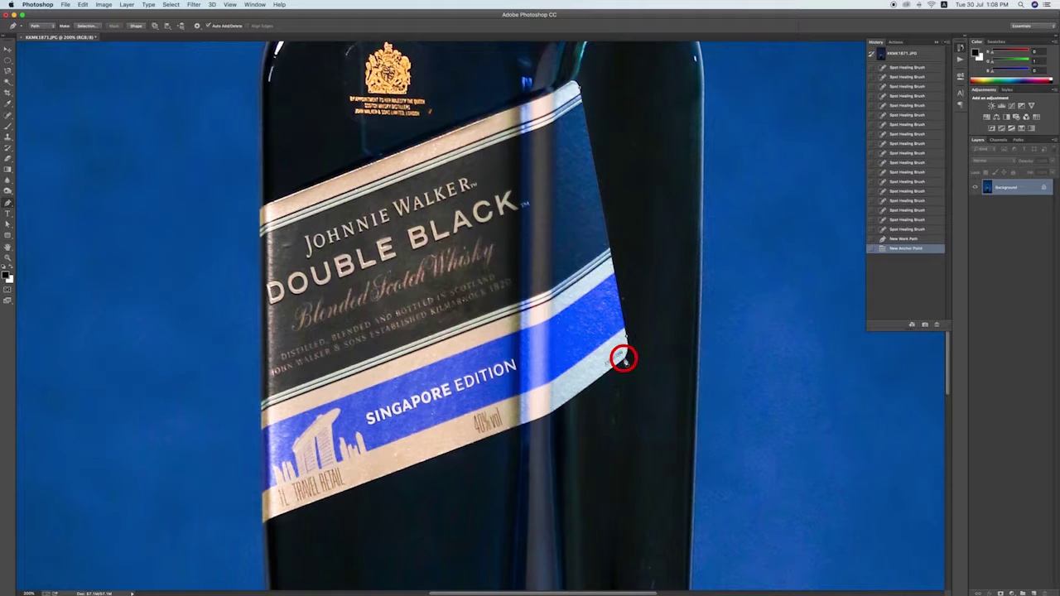
drag(621, 357, 614, 362)
click(622, 357)
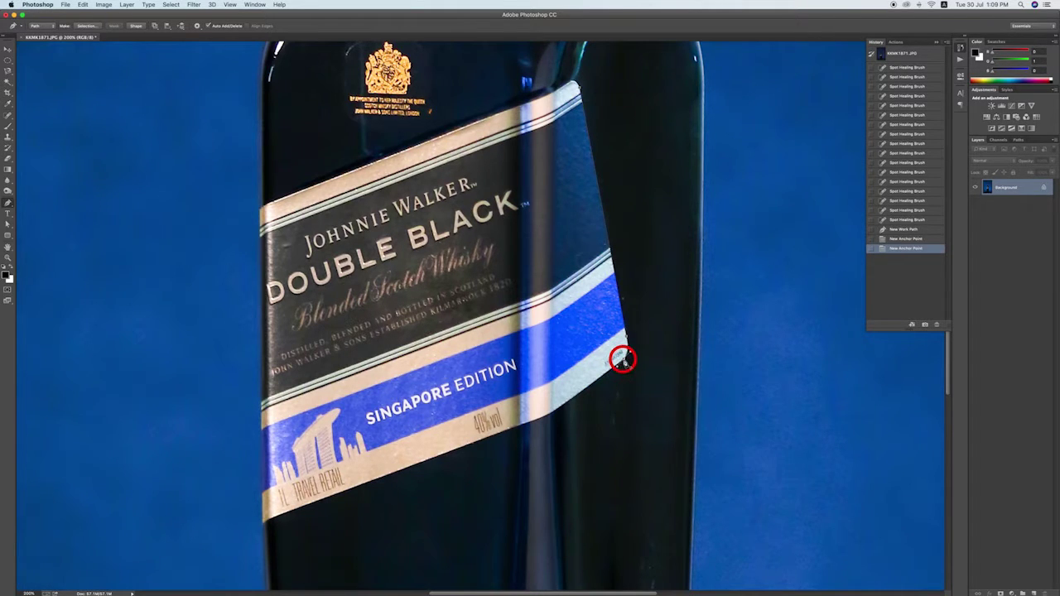
click(554, 412)
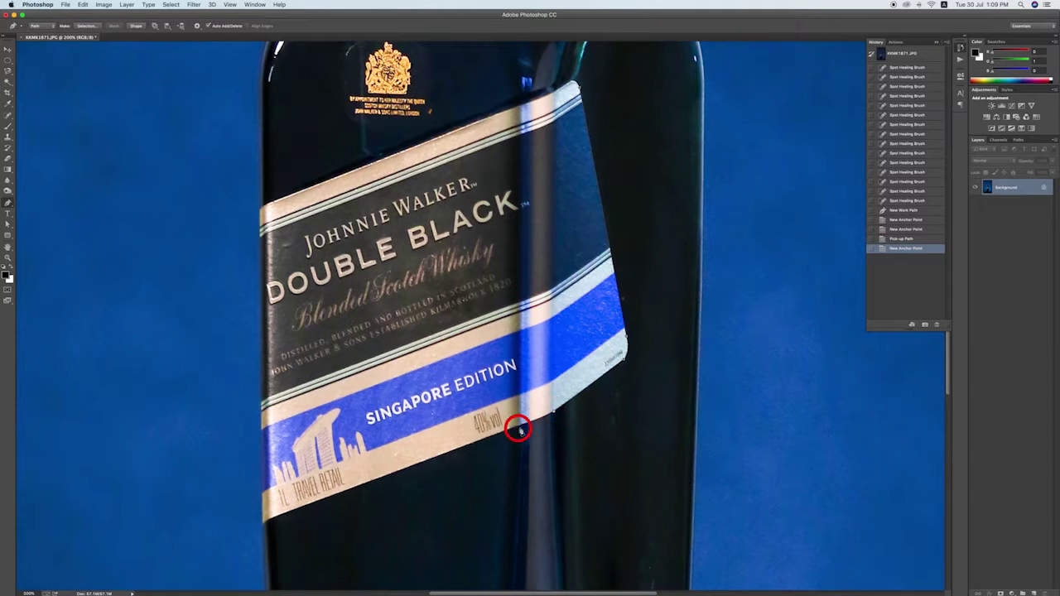
drag(519, 425, 502, 427)
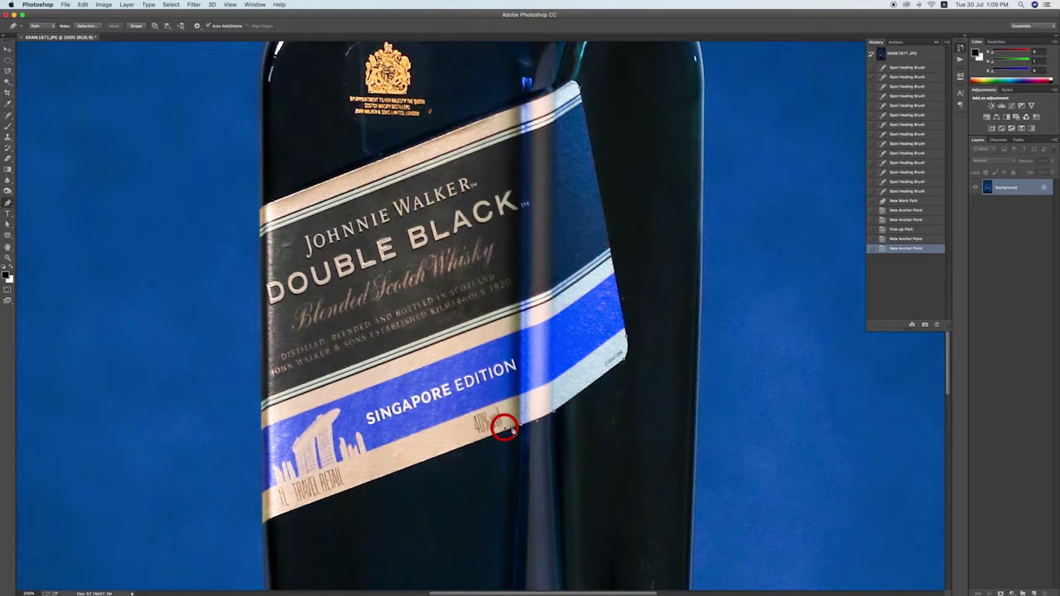
click(519, 424)
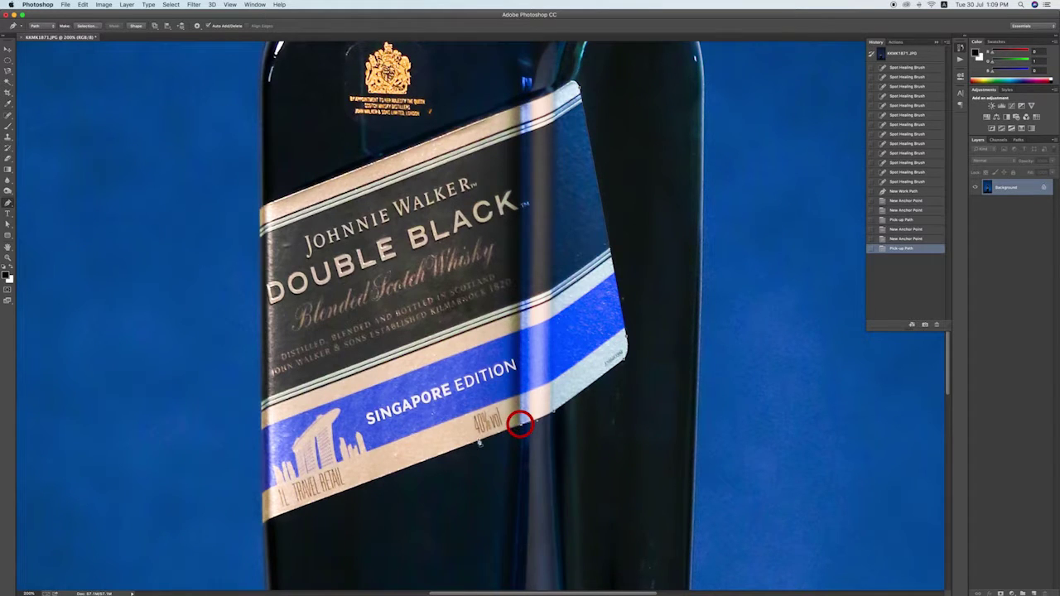
click(271, 519)
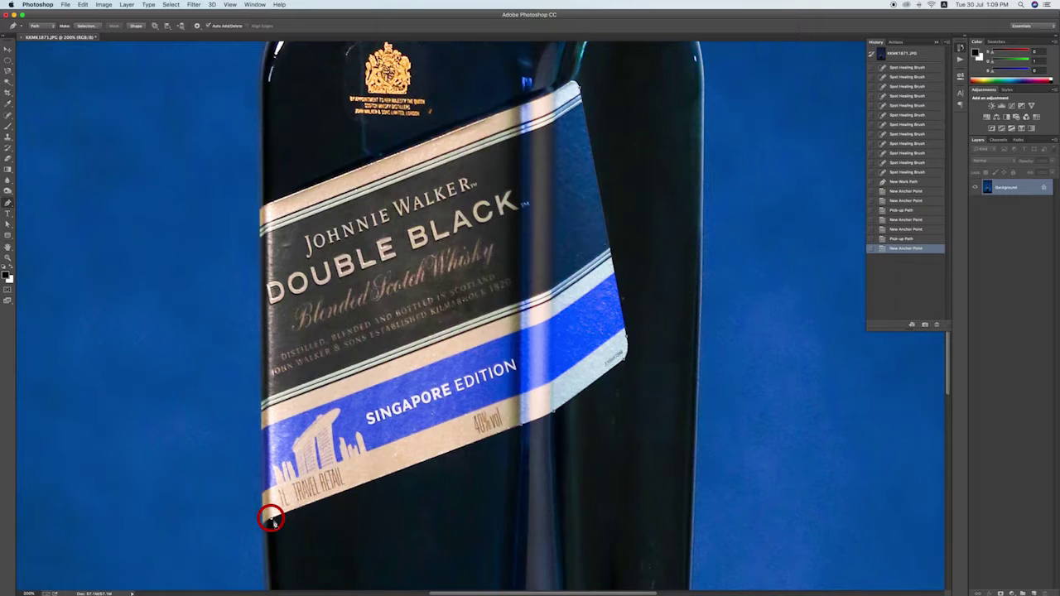
click(263, 524)
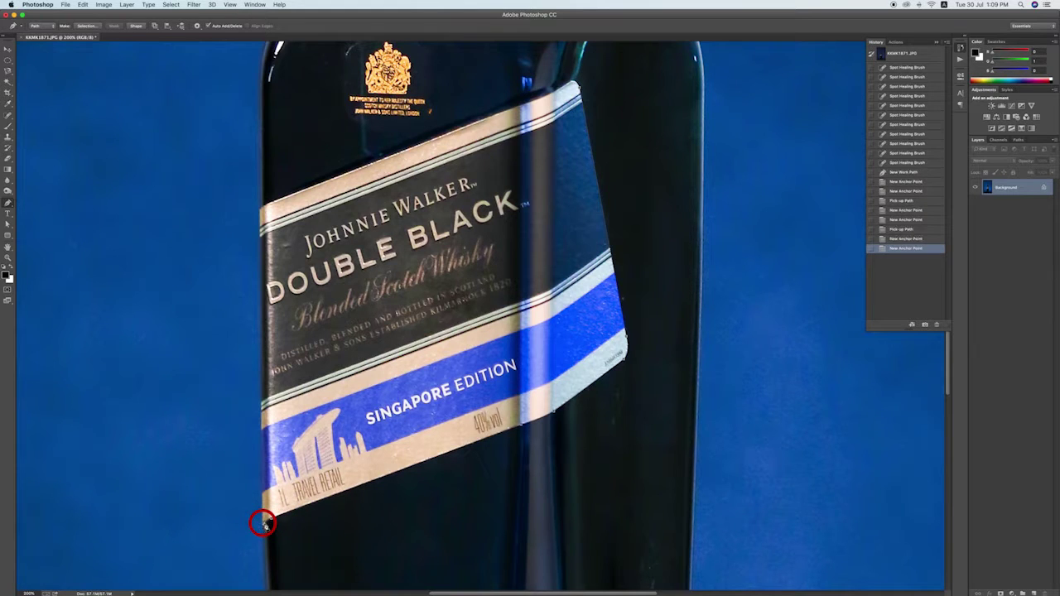
click(263, 524)
click(264, 523)
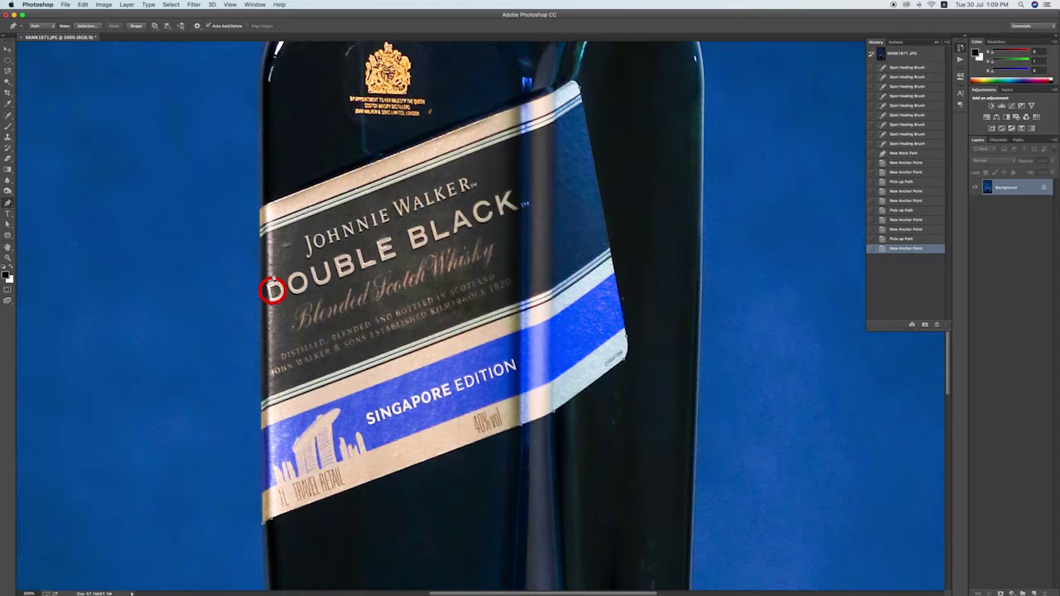
Undo a misplaced anchor, trace up the label's left and top edges, and close the outline.
click(258, 211)
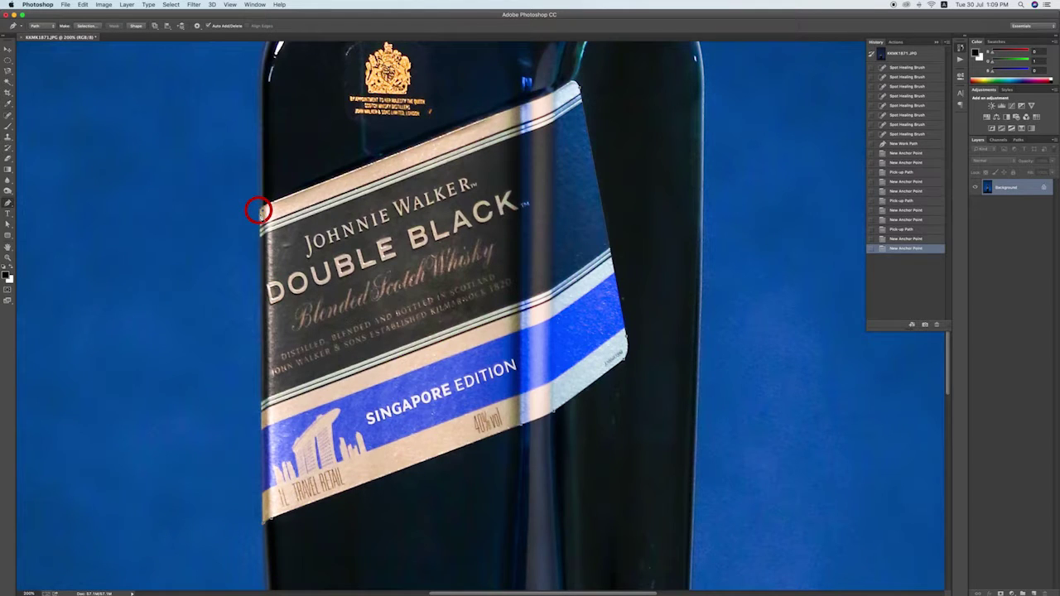
key(ctrl+z)
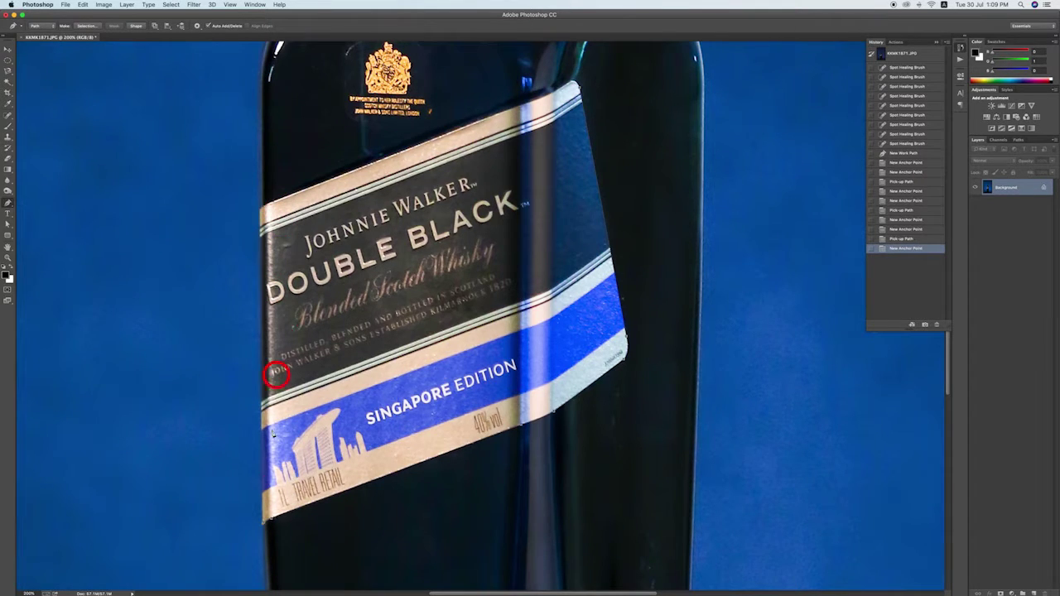
click(262, 520)
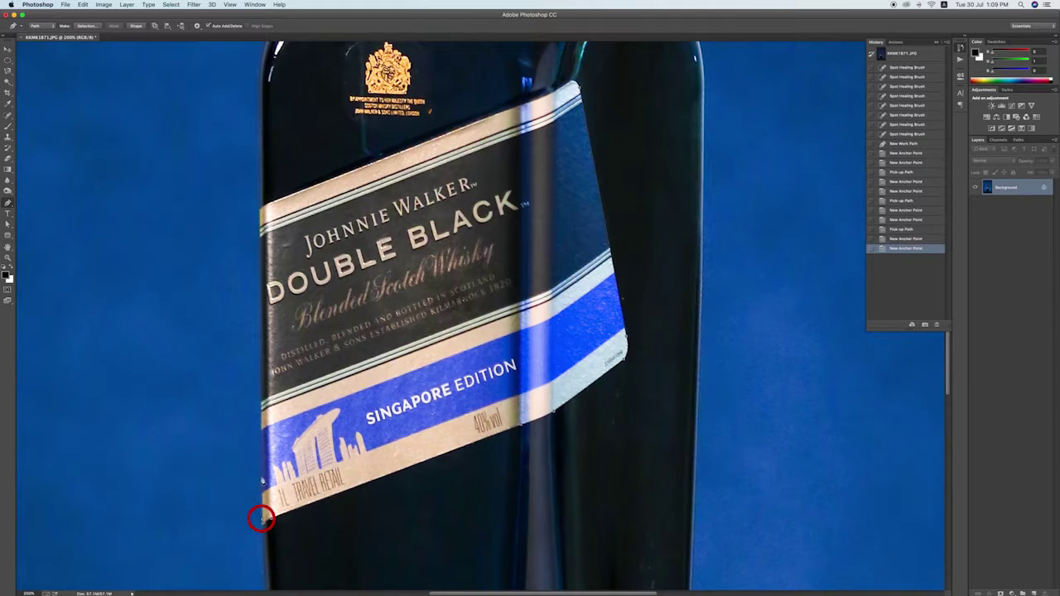
click(259, 361)
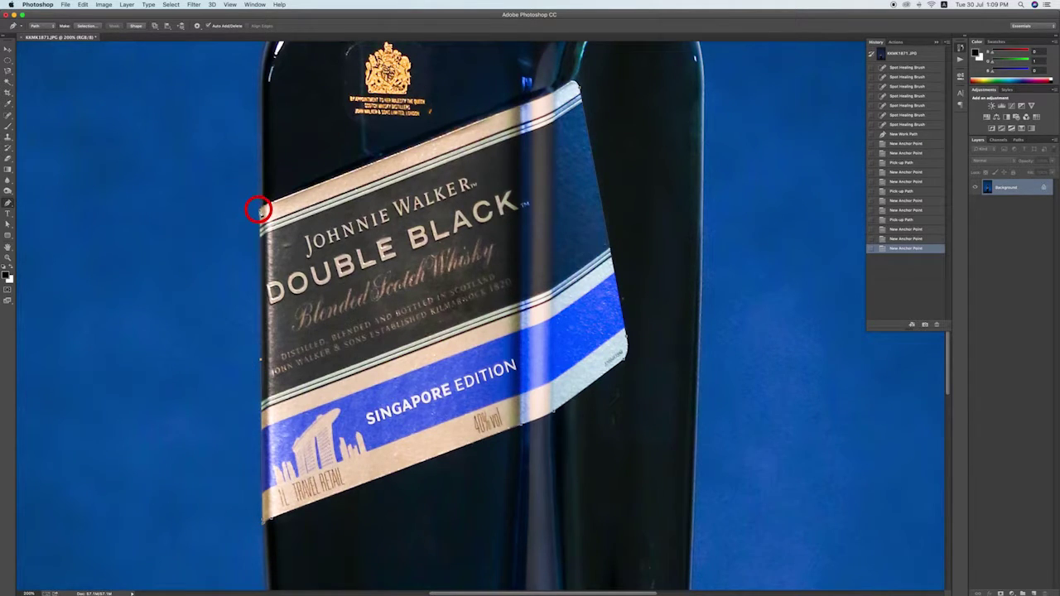
click(259, 211)
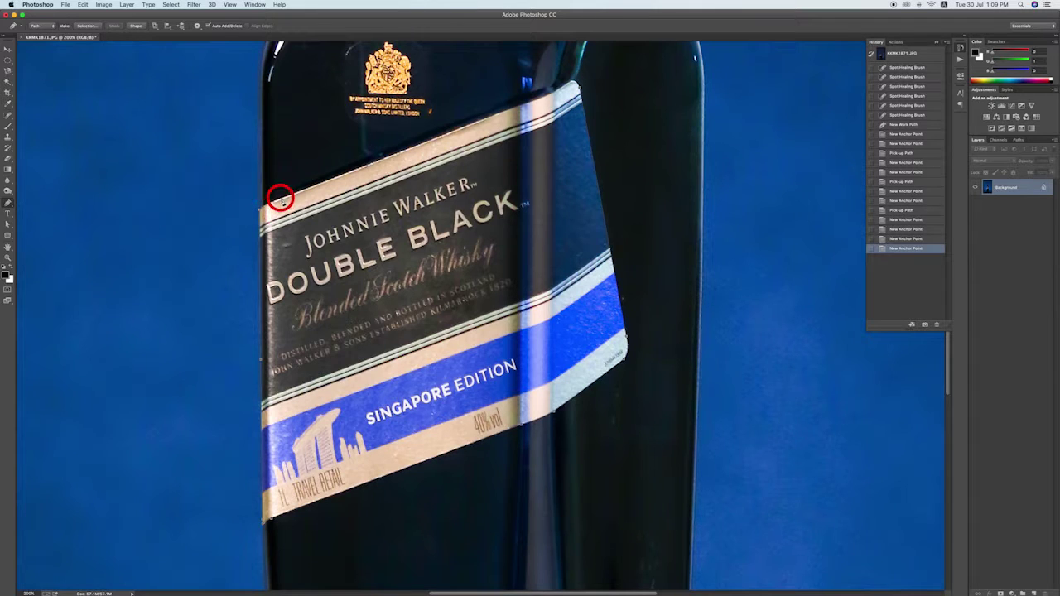
click(298, 192)
click(298, 192)
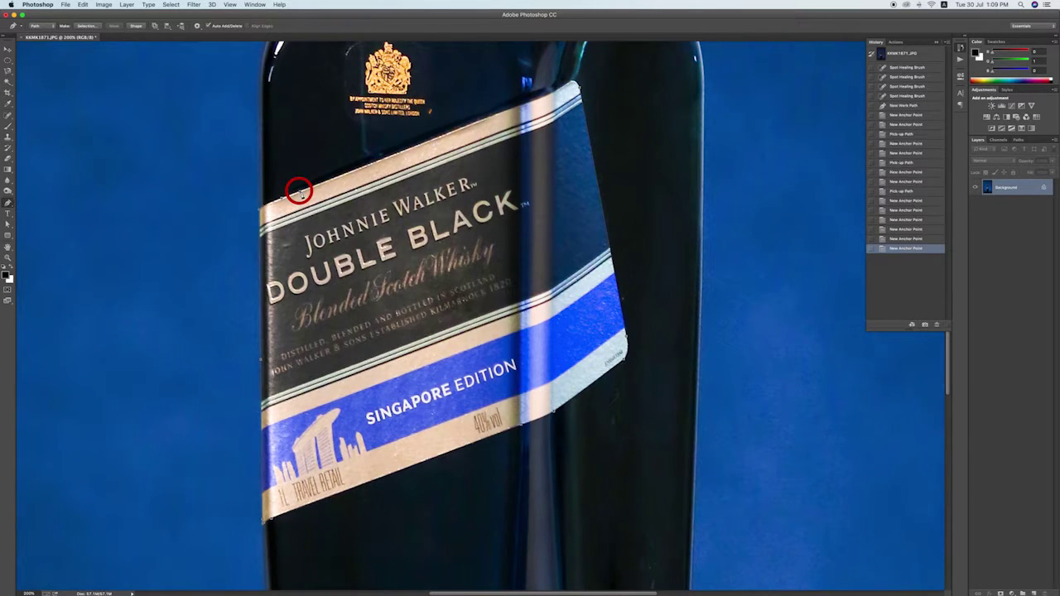
click(518, 106)
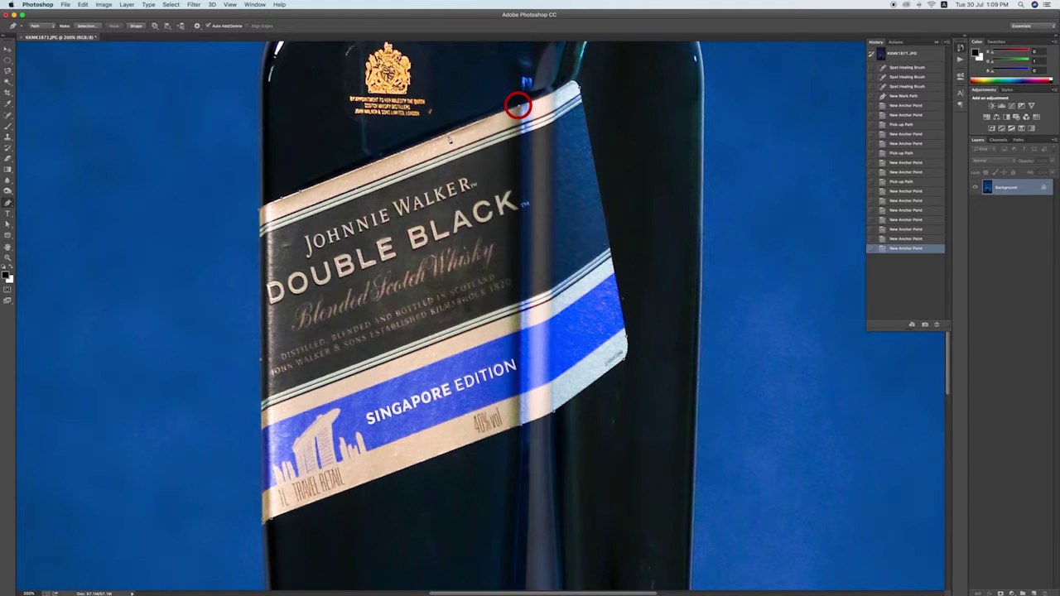
click(570, 83)
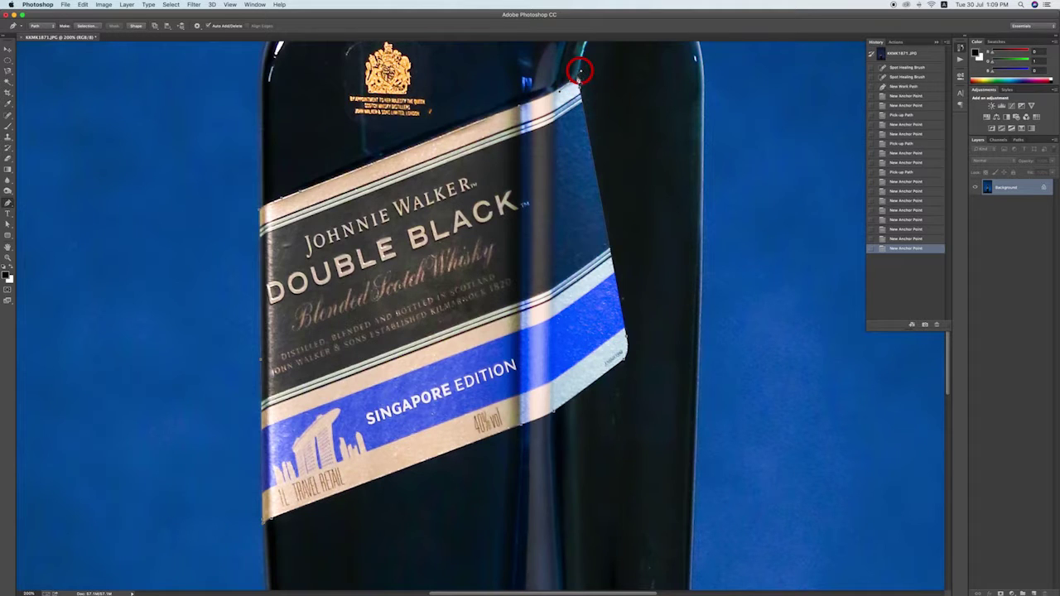
click(570, 83)
click(570, 82)
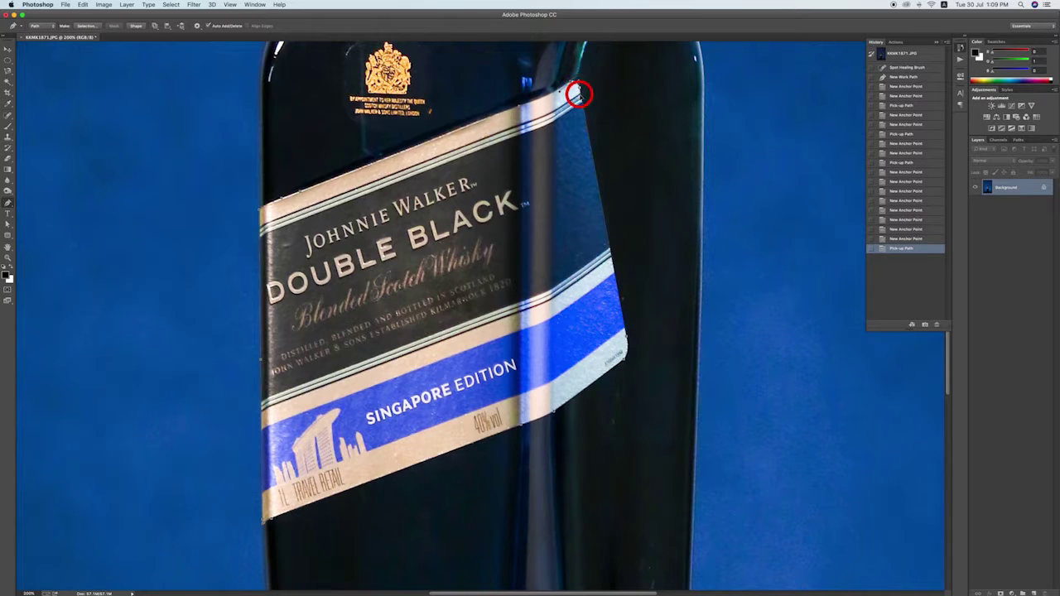
click(580, 96)
Load the label path as a selection, add a Selective Color layer, and raise Neutrals Black.
key(ctrl+Return)
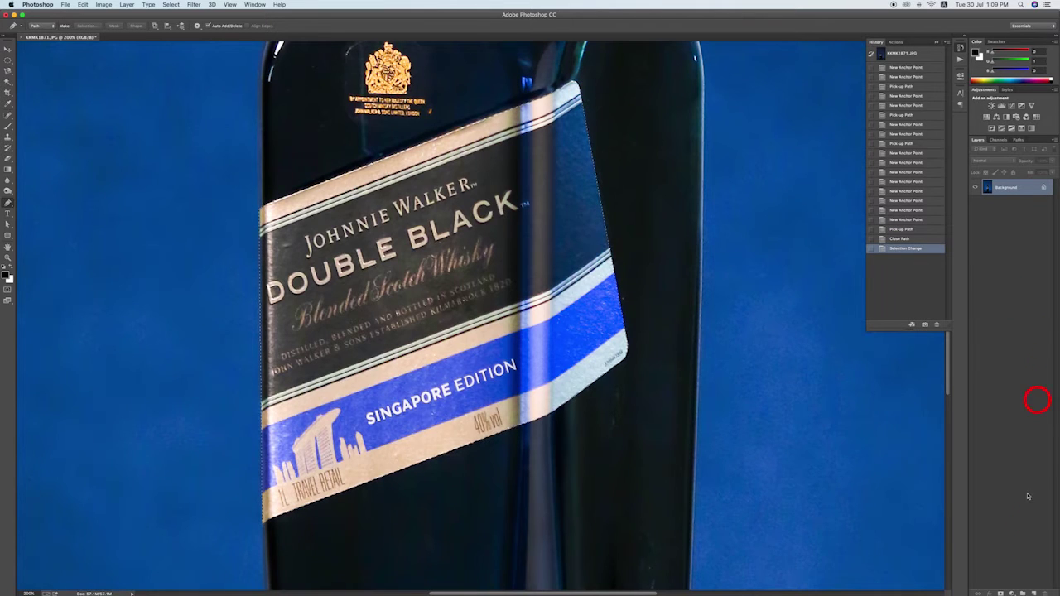
click(1011, 593)
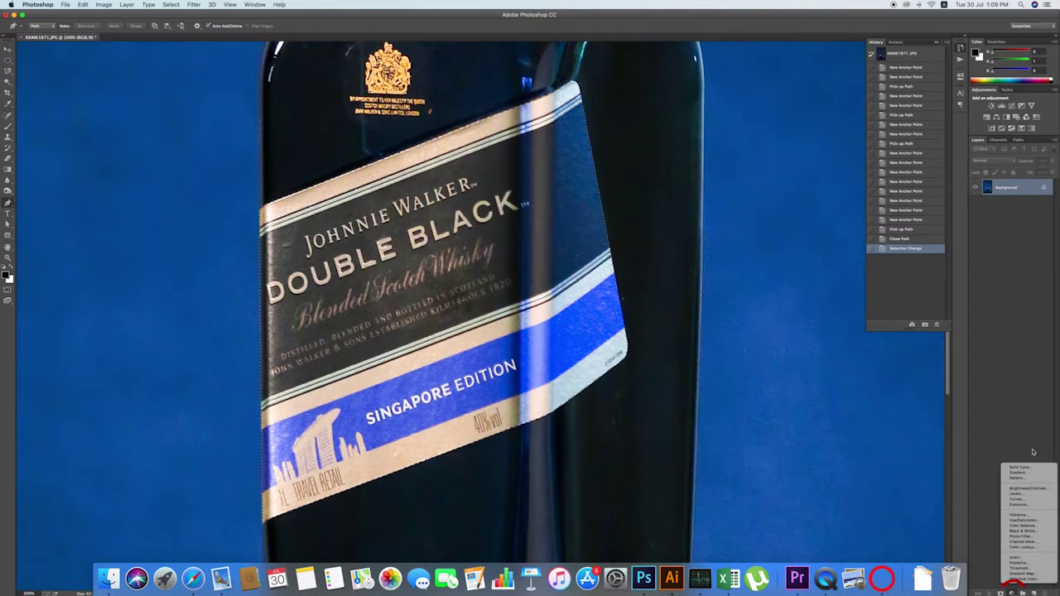
click(1027, 574)
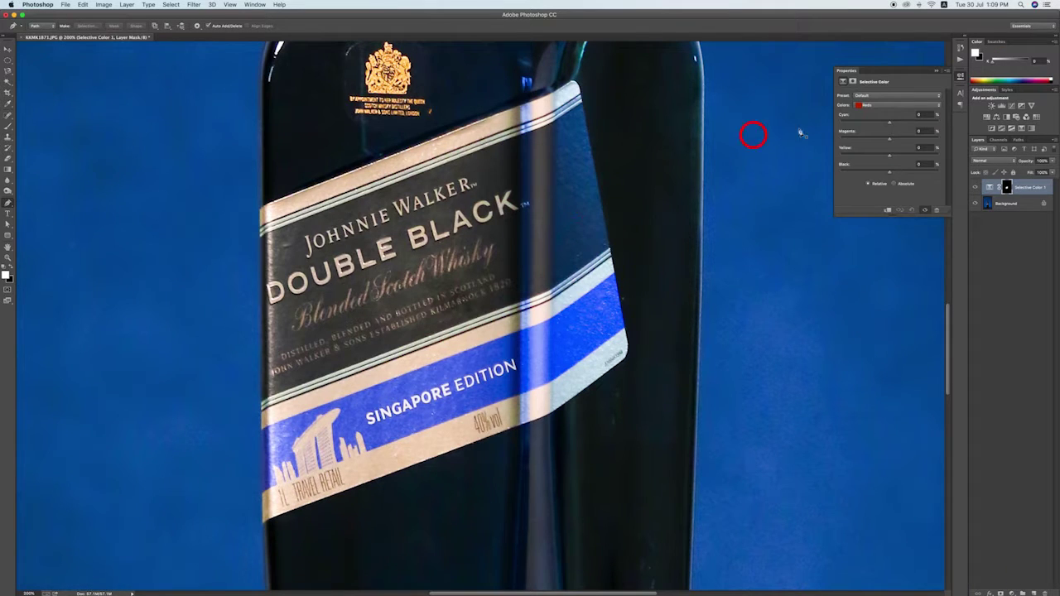
click(881, 109)
click(873, 148)
click(895, 173)
drag(894, 172, 903, 175)
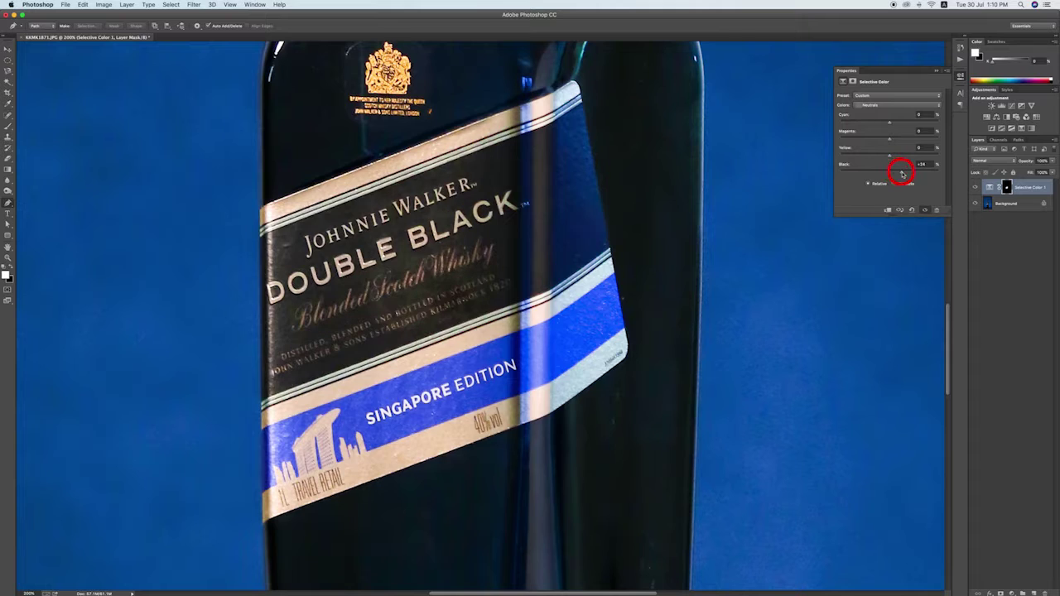
In the Yellows range, raise Yellow to +62.
click(878, 105)
click(871, 67)
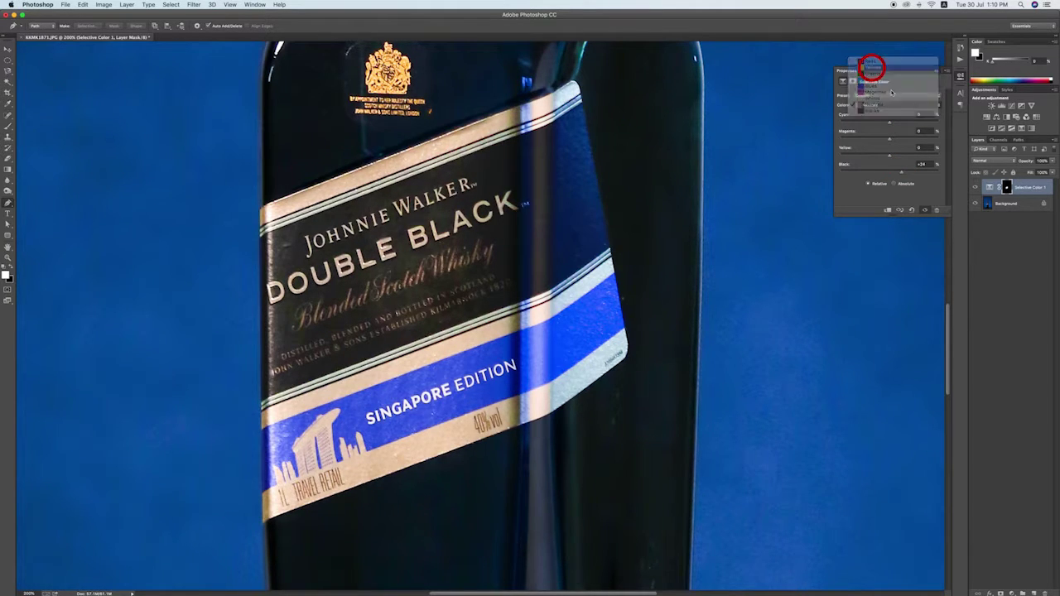
drag(897, 157, 920, 157)
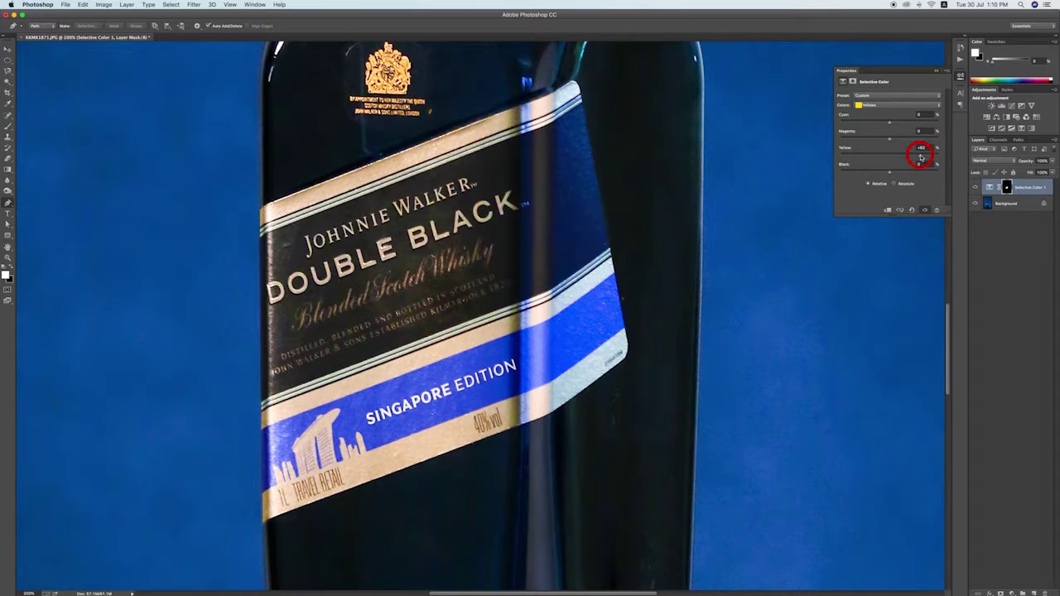
In the Blues range, set Cyan -8, Magenta +24 and Black to about +62.
drag(885, 116, 909, 121)
click(887, 106)
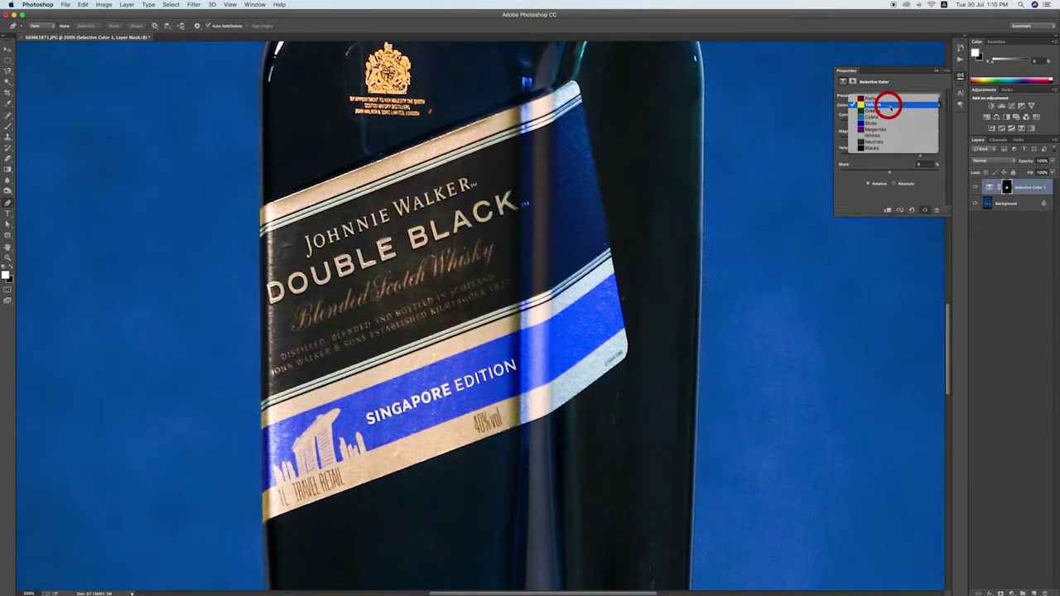
click(876, 123)
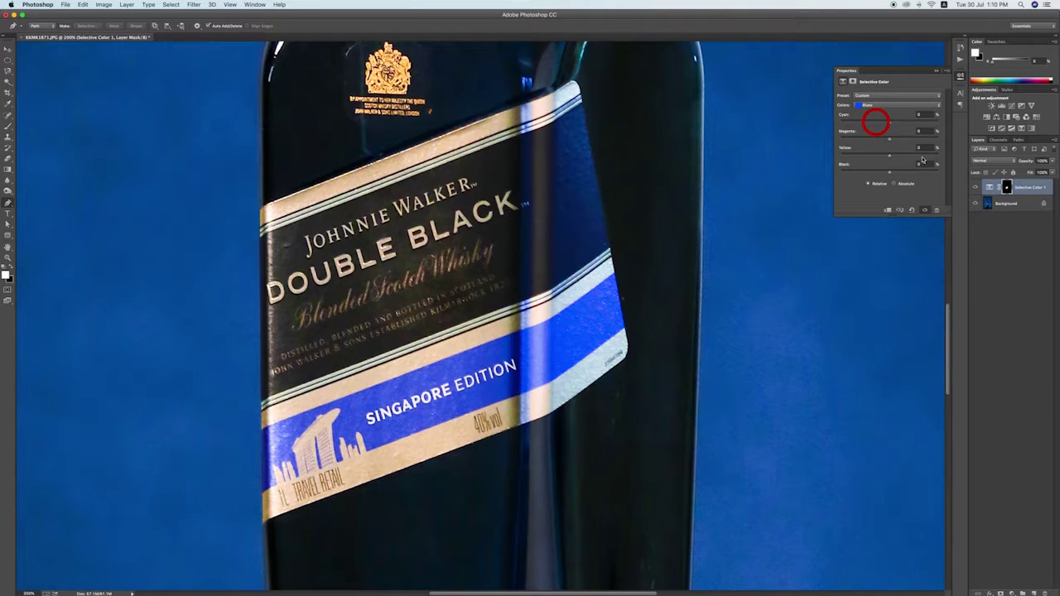
drag(899, 173, 903, 173)
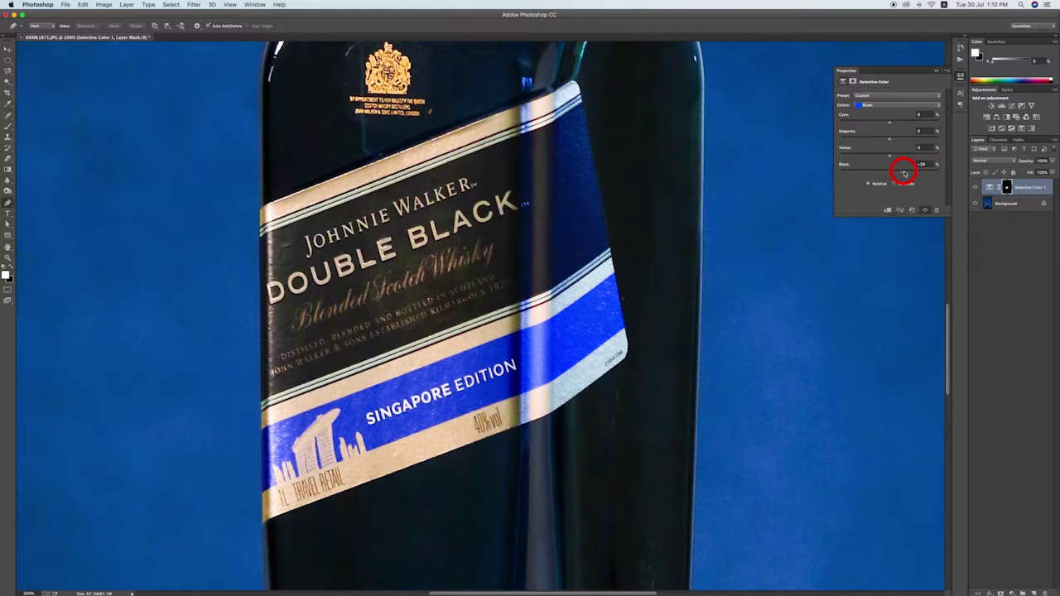
mouse_move(888, 124)
mouse_down()
mouse_move(876, 124)
mouse_move(879, 140)
mouse_move(901, 141)
mouse_up()
click(889, 141)
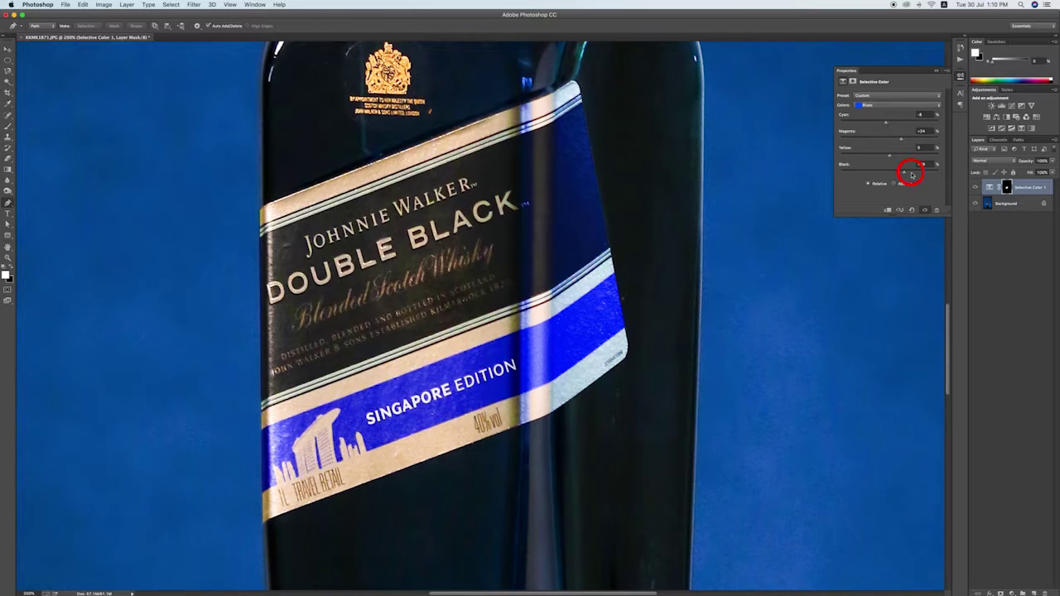
drag(915, 174, 920, 174)
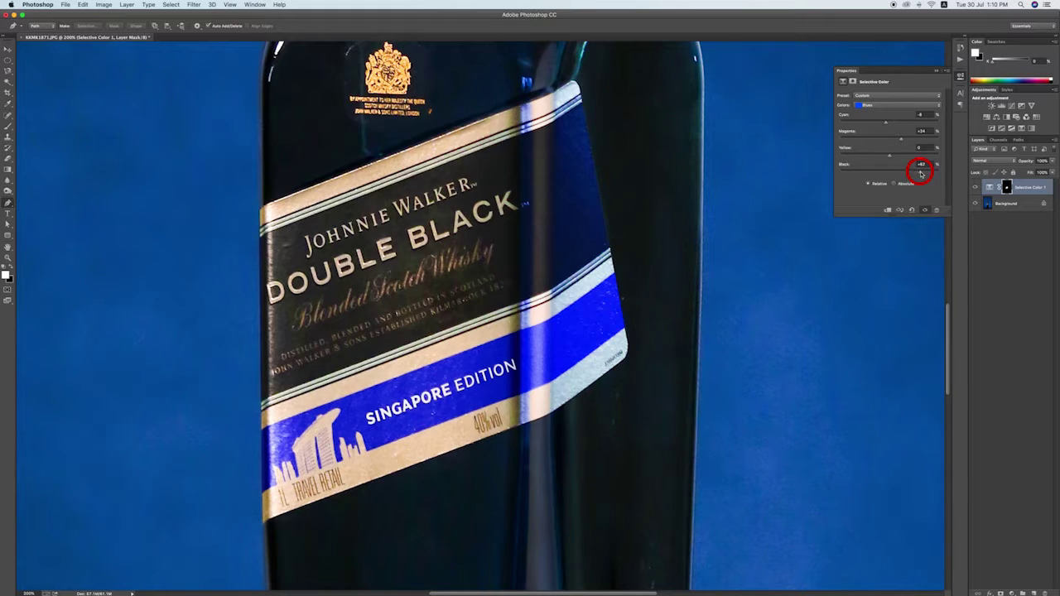
click(880, 105)
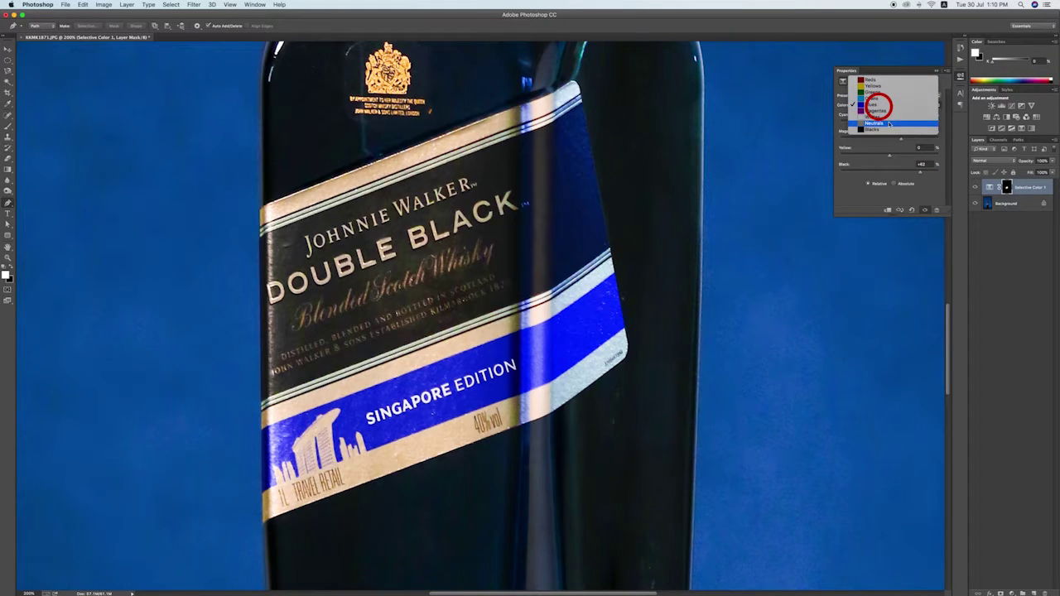
In the Blacks range, add a little Black and pull Yellow out.
click(879, 124)
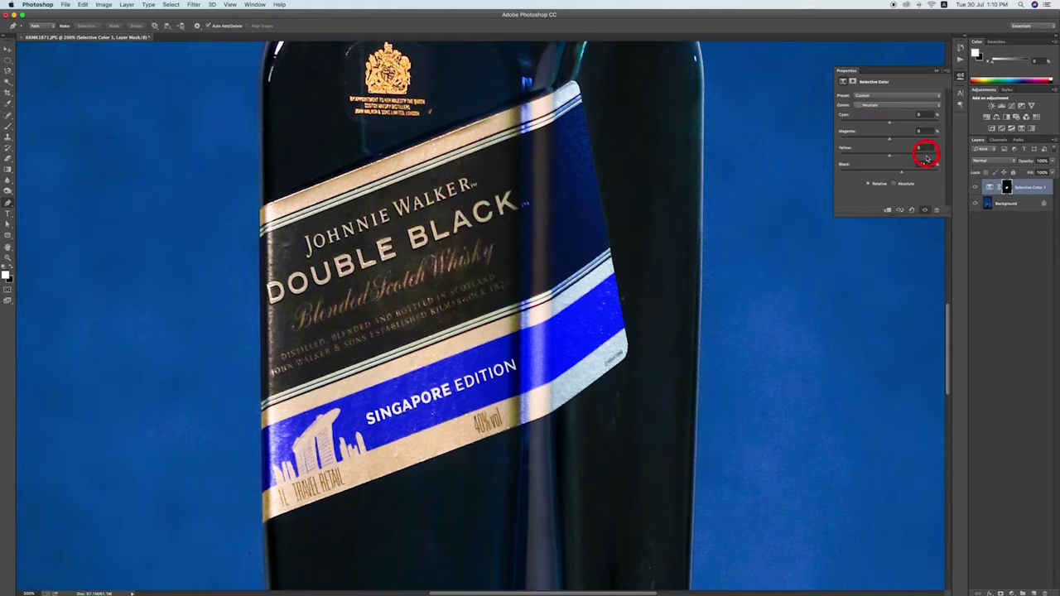
click(880, 106)
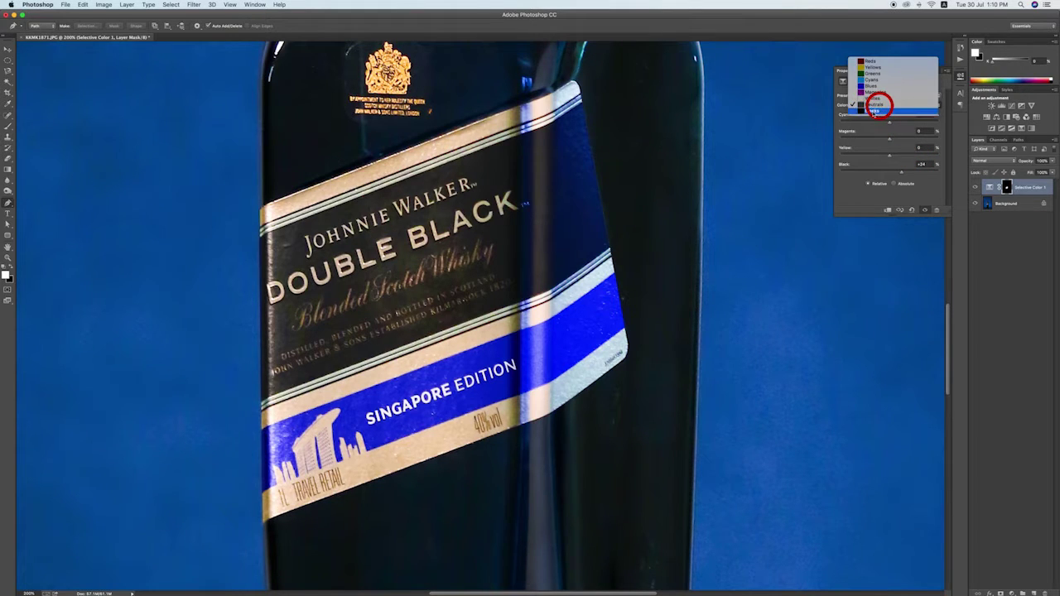
click(875, 109)
drag(894, 173, 896, 174)
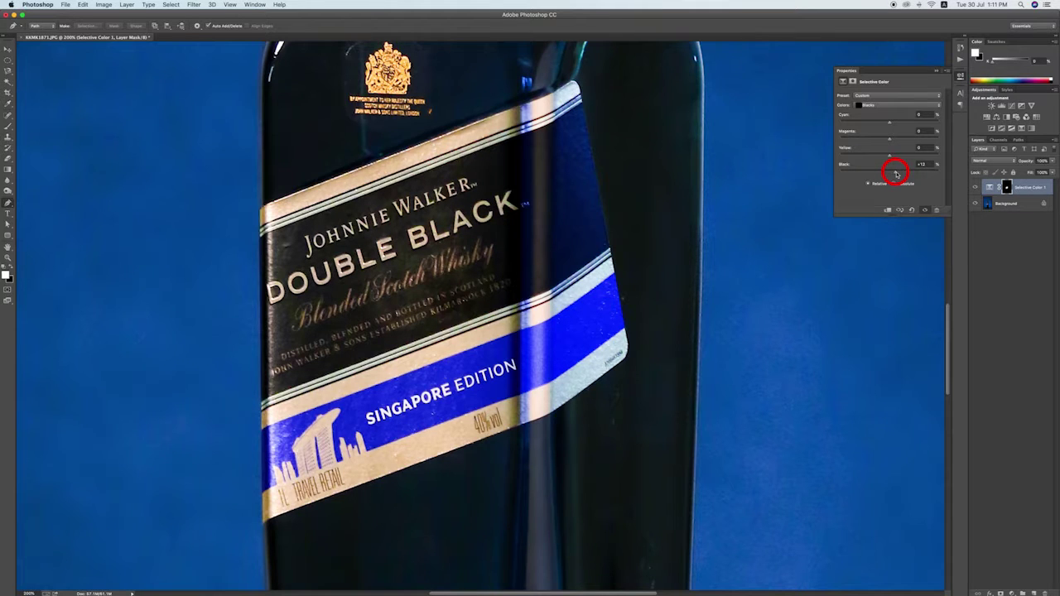
drag(886, 157, 878, 157)
click(889, 157)
Set Whites Black to -30, then toggle the layer visibility to compare before and after.
click(878, 105)
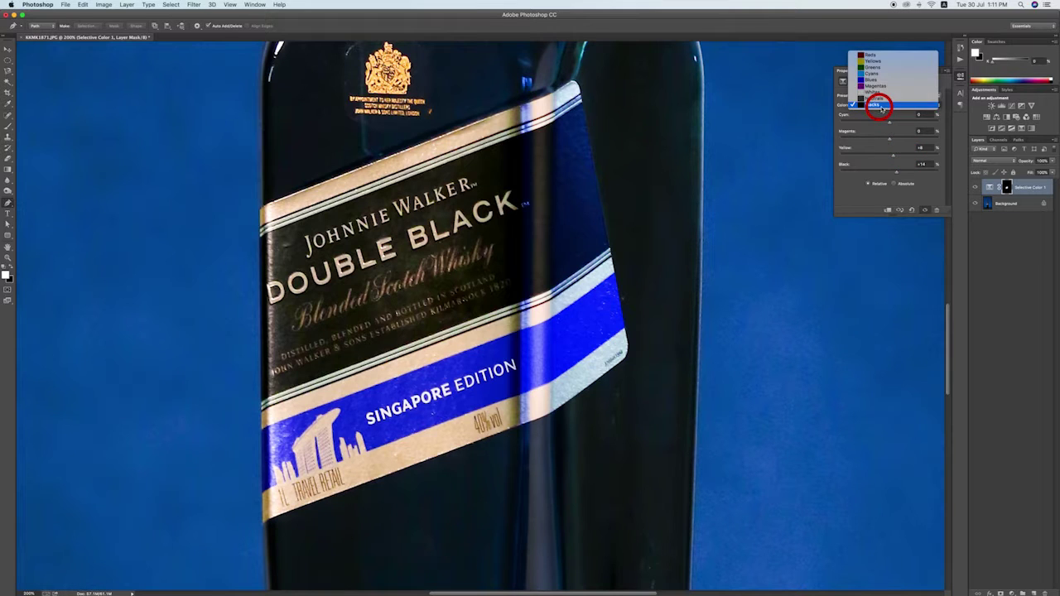
click(871, 92)
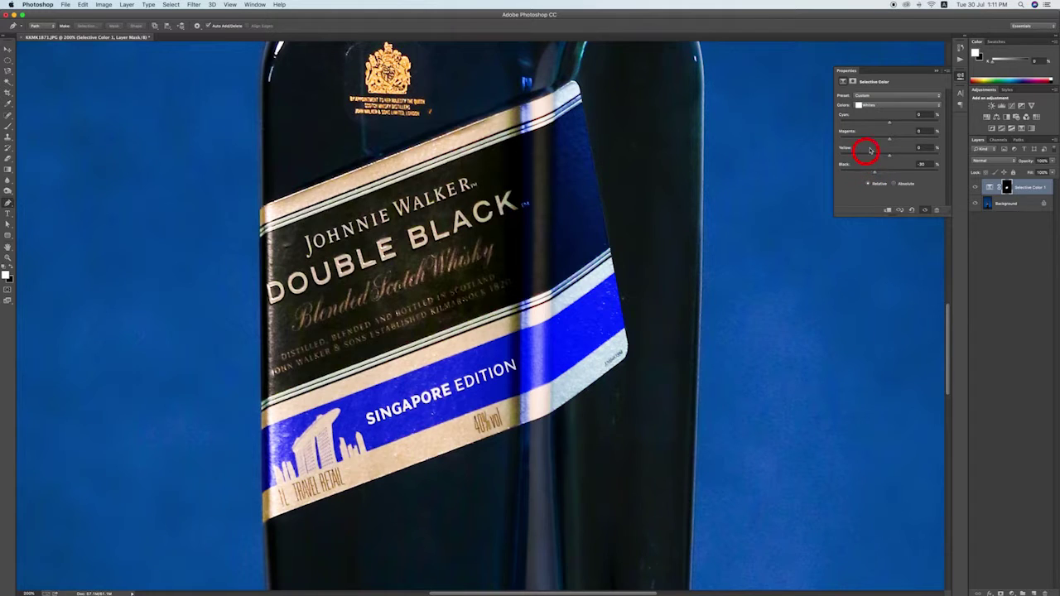
click(925, 209)
click(925, 209)
click(925, 210)
click(925, 210)
Fit the whole bottle in view, compare the label adjustment off and on, then select Background.
key(super+0)
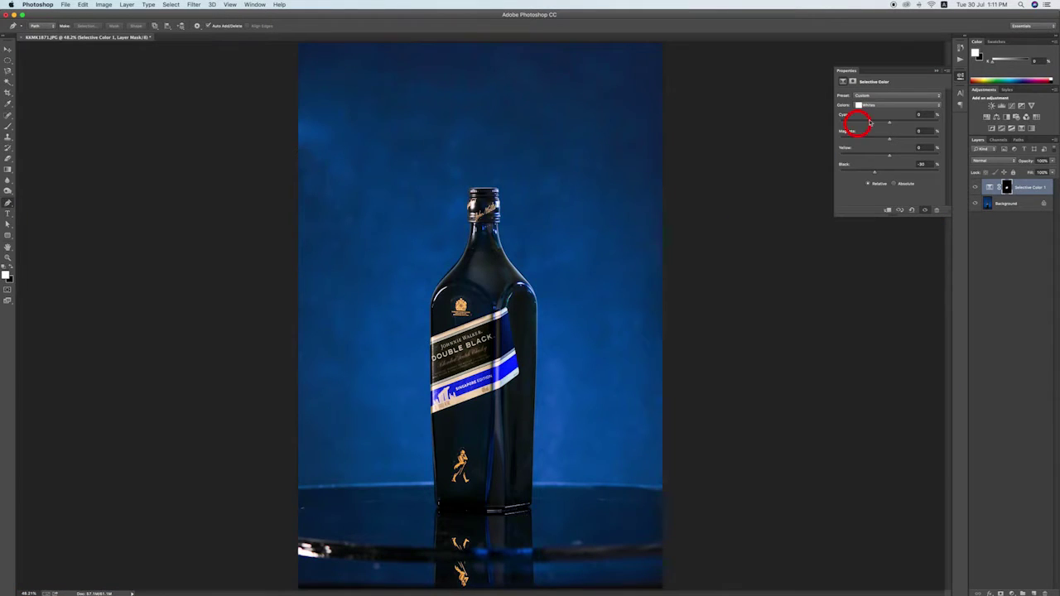
click(925, 210)
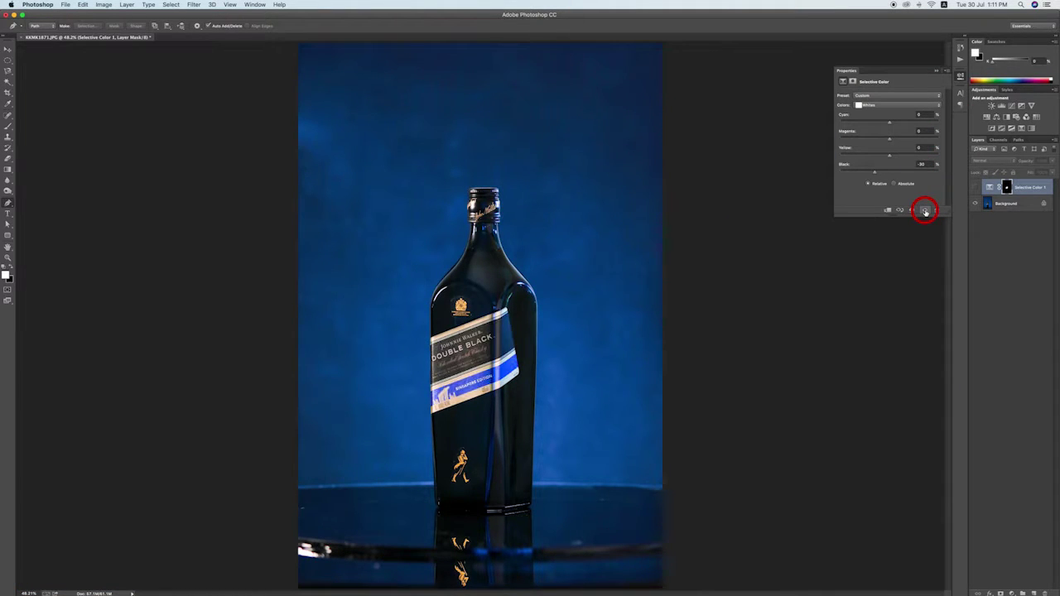
click(925, 210)
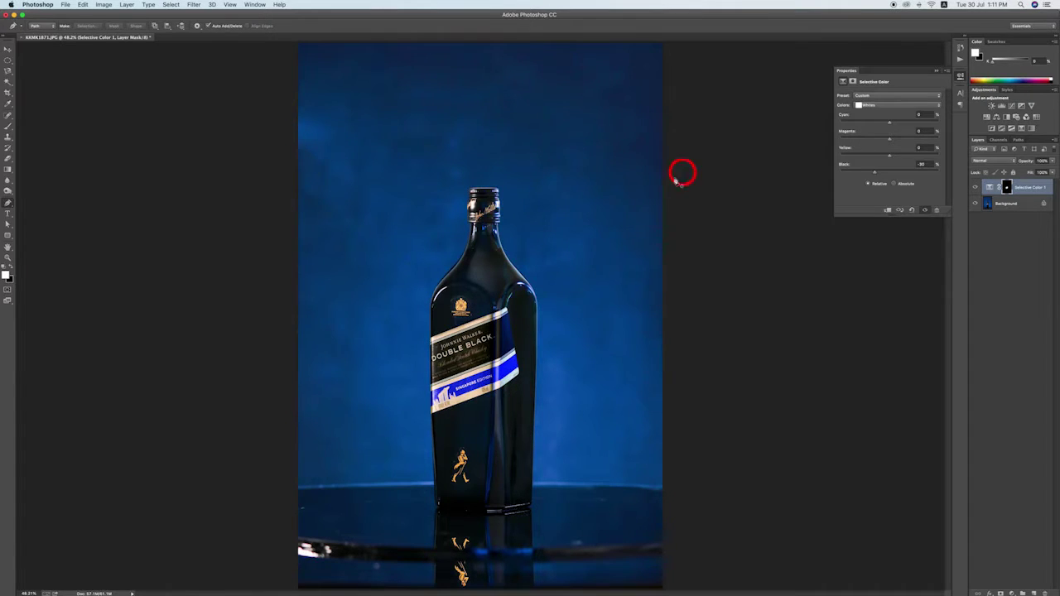
click(1003, 204)
Zoom in on the label and switch from Clone Stamp to the Spot Healing Brush.
key(s)
scroll(520, 472, up, 1)
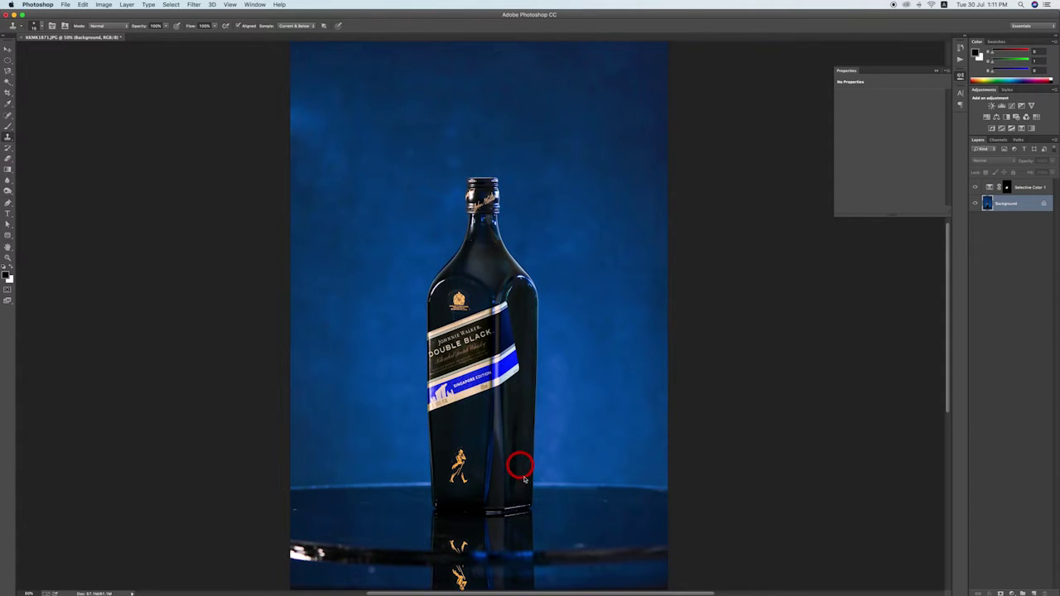
scroll(521, 472, up, 1)
scroll(522, 472, up, 1)
scroll(522, 470, up, 1)
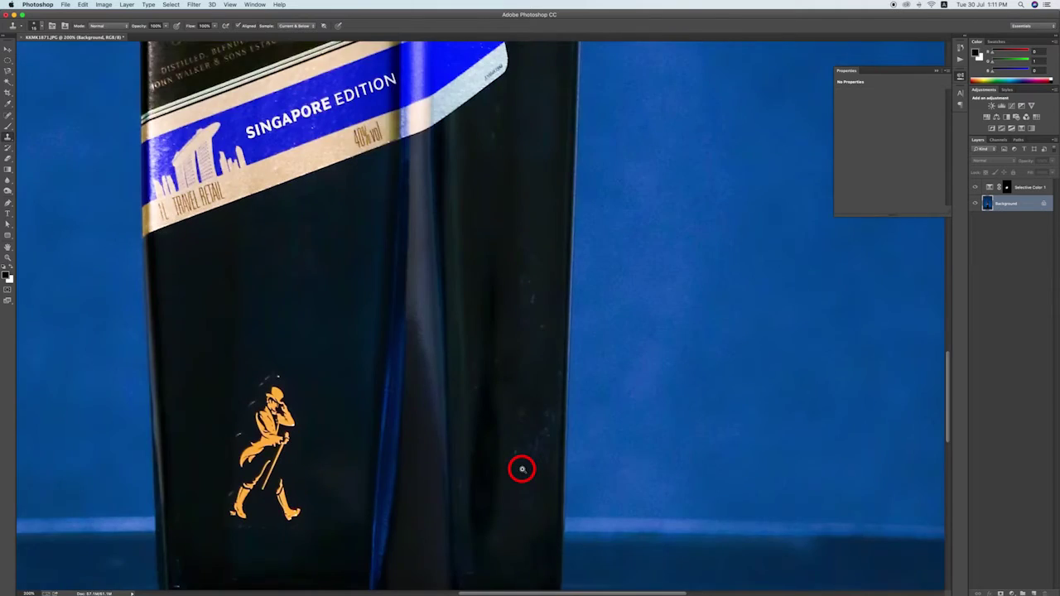
scroll(522, 470, up, 1)
scroll(516, 399, down, 1)
scroll(515, 401, down, 1)
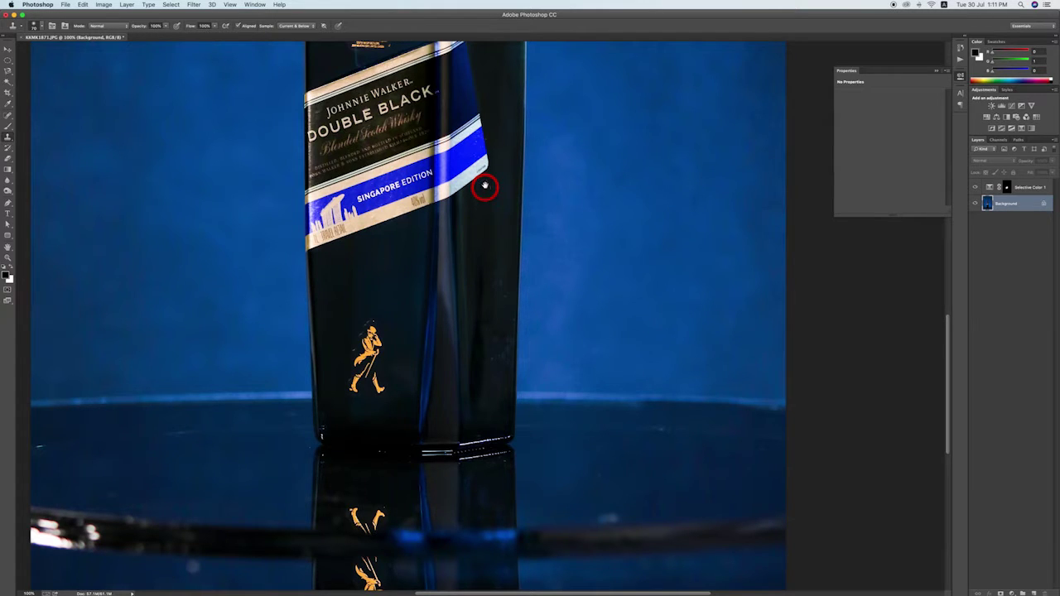
scroll(484, 186, up, 1)
scroll(473, 154, up, 1)
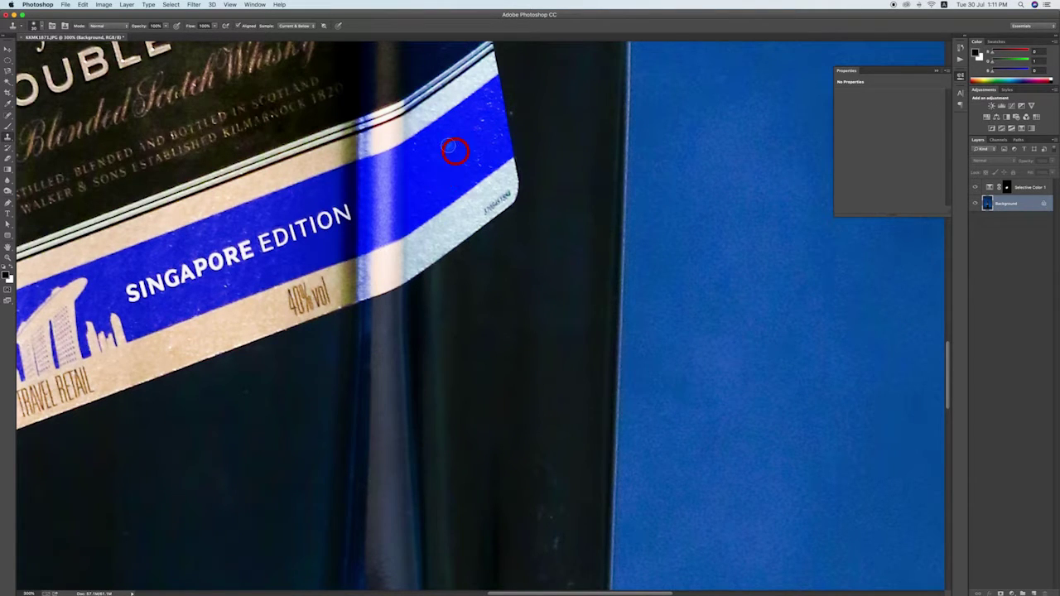
key(j)
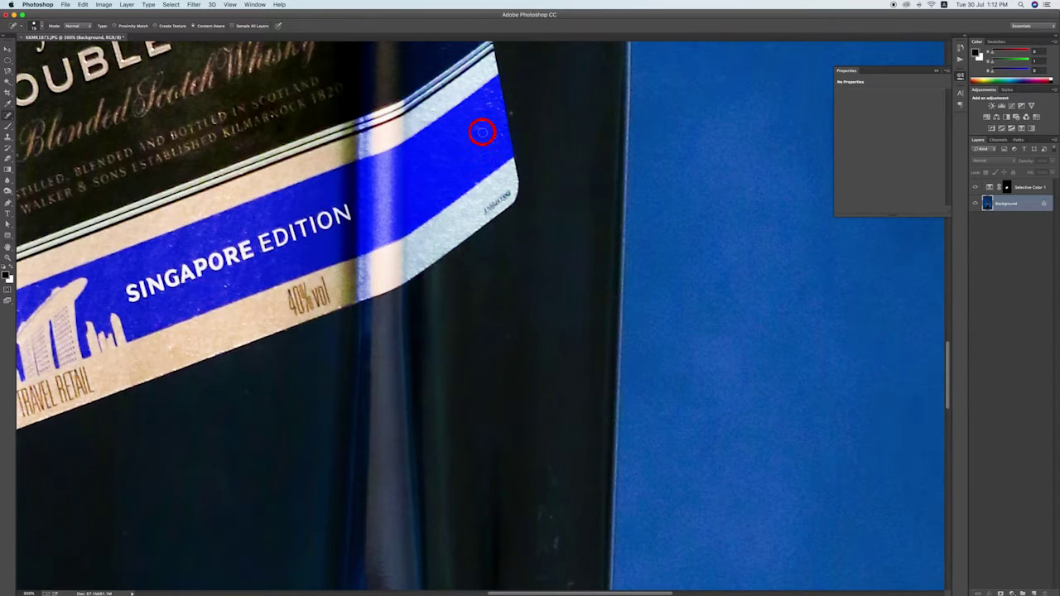
Heal the light and dark specks around RE and PO on the blue SINGAPORE EDITION band.
click(482, 122)
click(488, 102)
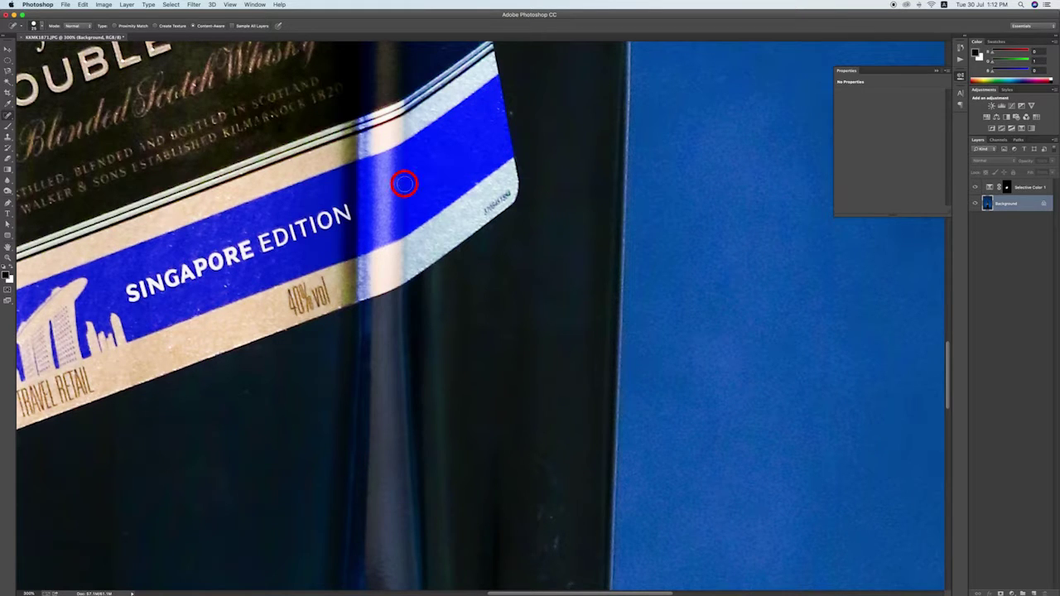
scroll(240, 282, left, 5)
click(338, 204)
click(410, 189)
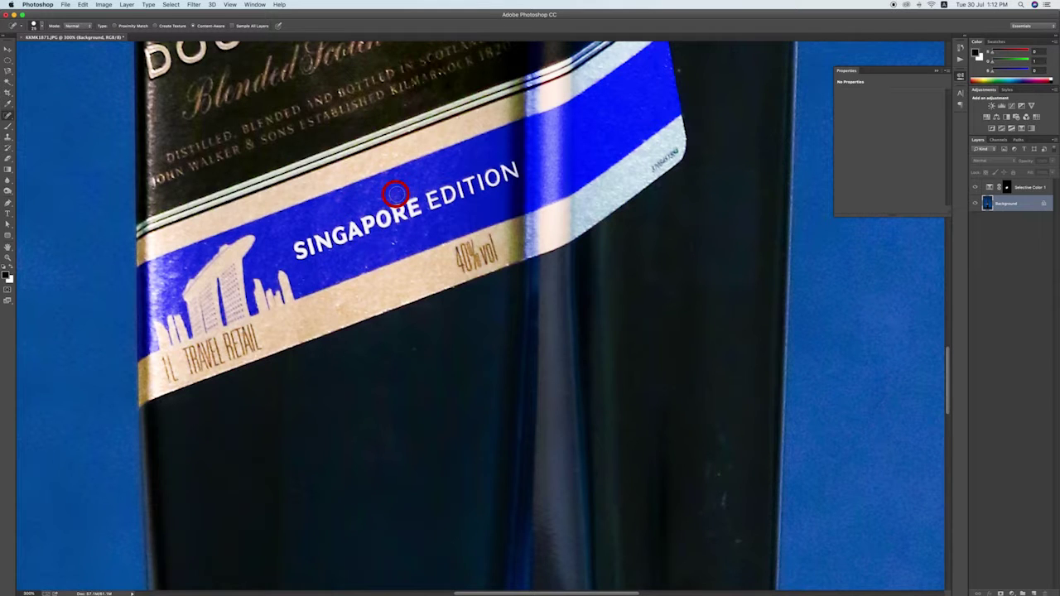
click(393, 240)
click(365, 261)
Heal the specks near the skyline, on the tan band, and at the label's top-right corner.
click(306, 280)
click(341, 307)
click(207, 247)
click(680, 72)
drag(679, 511, 622, 332)
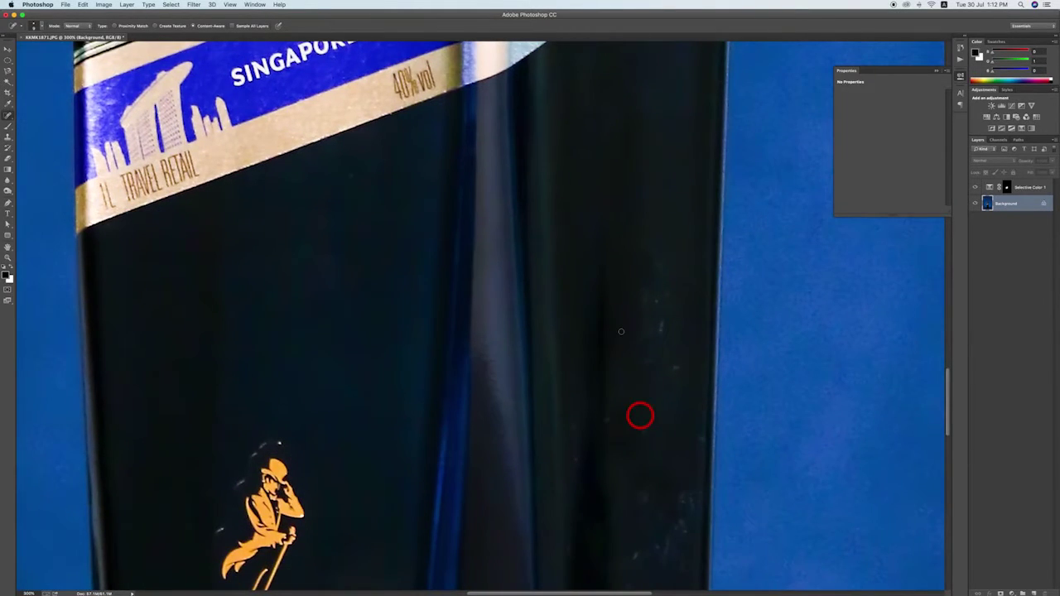
Heal the first dust specks on the bottle body near its right side.
click(664, 329)
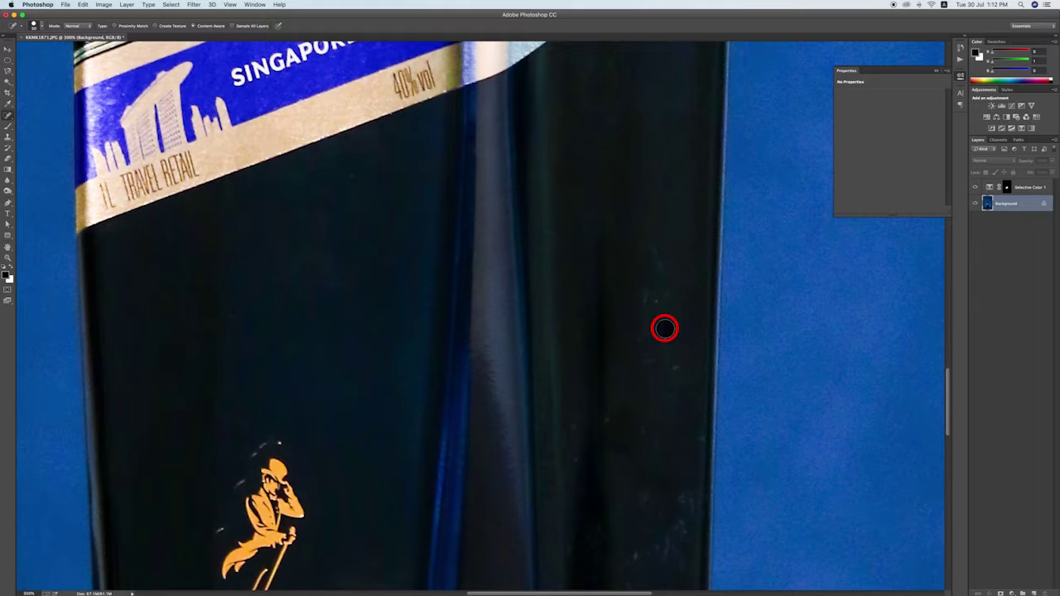
click(659, 300)
click(620, 225)
click(610, 220)
drag(596, 489, 587, 322)
Heal the small light and dark specks around the walking-man figure.
click(593, 326)
click(642, 392)
click(668, 372)
click(673, 359)
click(671, 357)
click(655, 376)
click(671, 399)
click(575, 389)
click(569, 380)
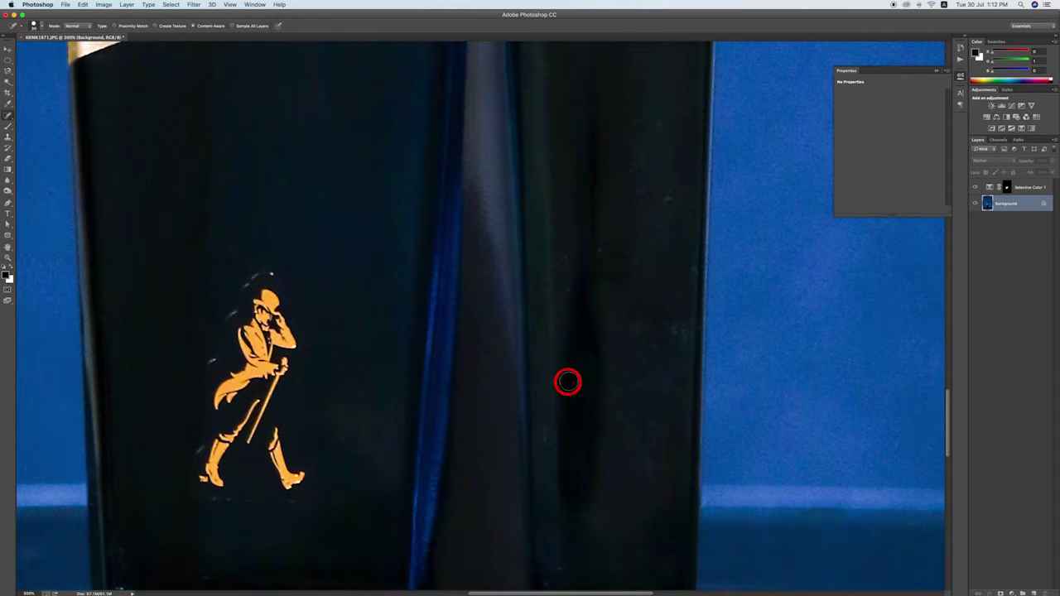
Heal specks higher on the right panel and paint out a short dust streak.
click(575, 256)
click(635, 262)
click(641, 191)
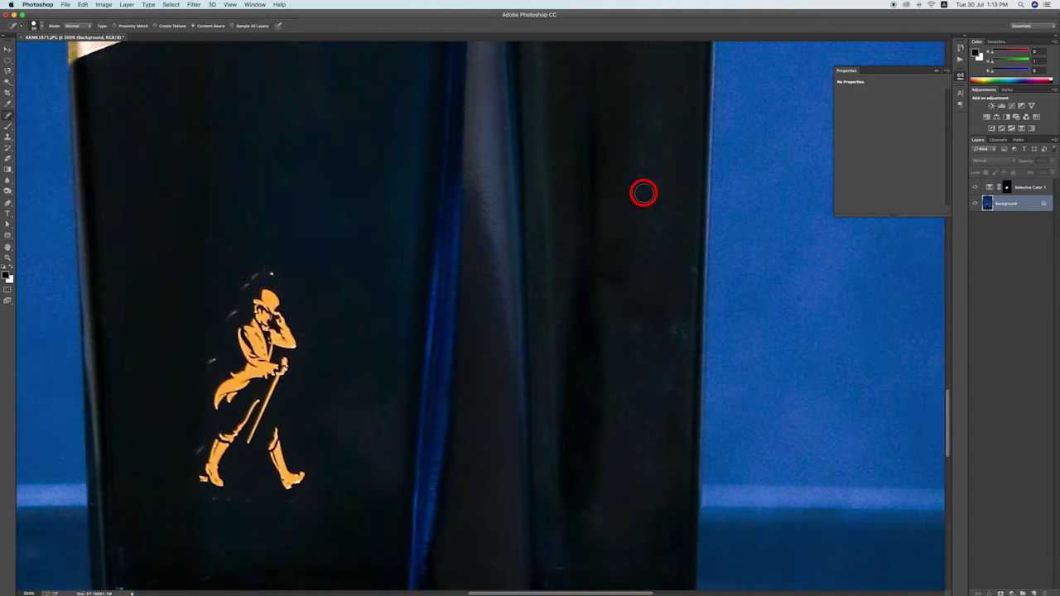
click(639, 160)
click(660, 113)
click(639, 124)
drag(533, 447, 546, 435)
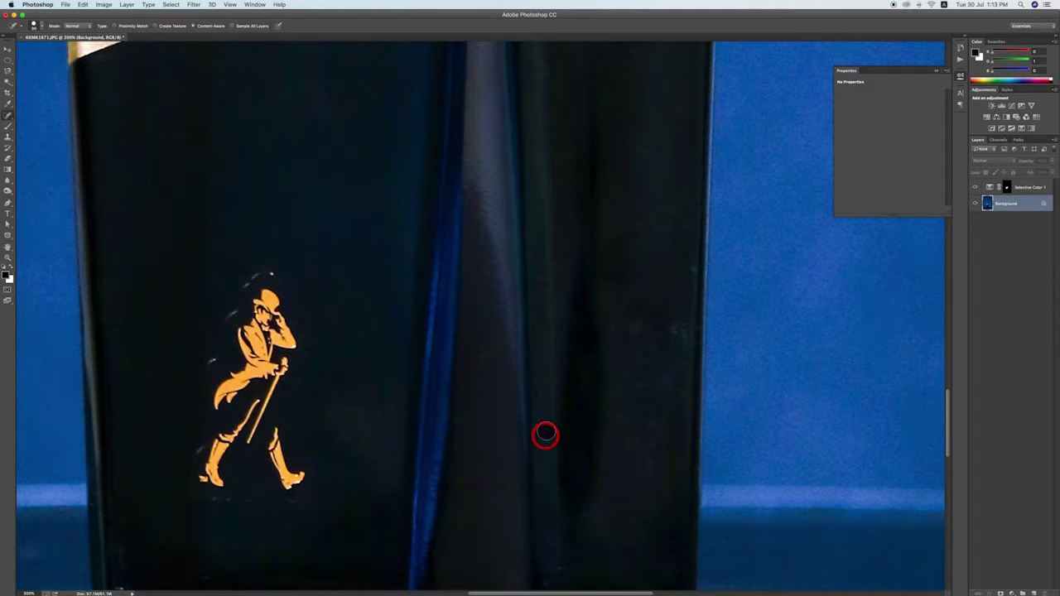
Heal specks on the right panel and near the bottle's base highlight.
drag(646, 357, 592, 292)
click(584, 263)
click(626, 269)
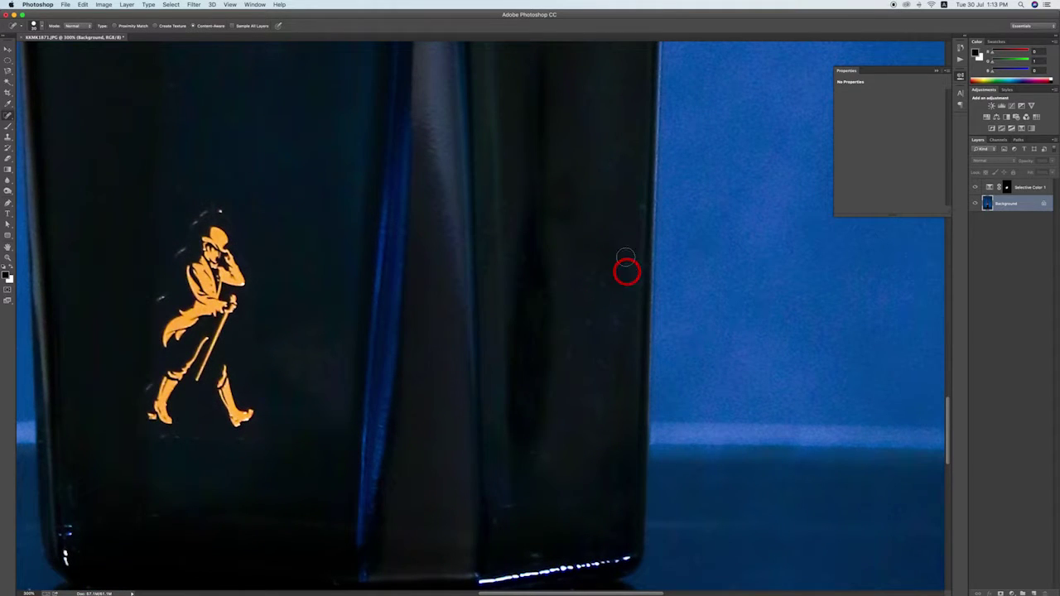
click(636, 207)
click(627, 412)
click(549, 459)
click(537, 561)
click(492, 525)
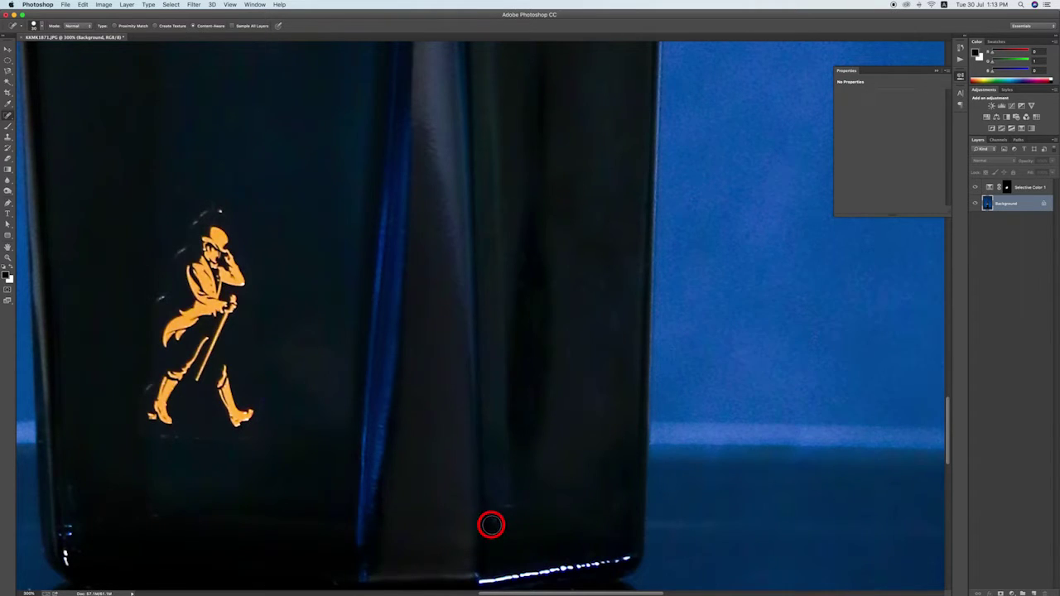
Heal specks in the middle of the panel, along the right edge, and beside the central fold.
click(580, 381)
click(589, 321)
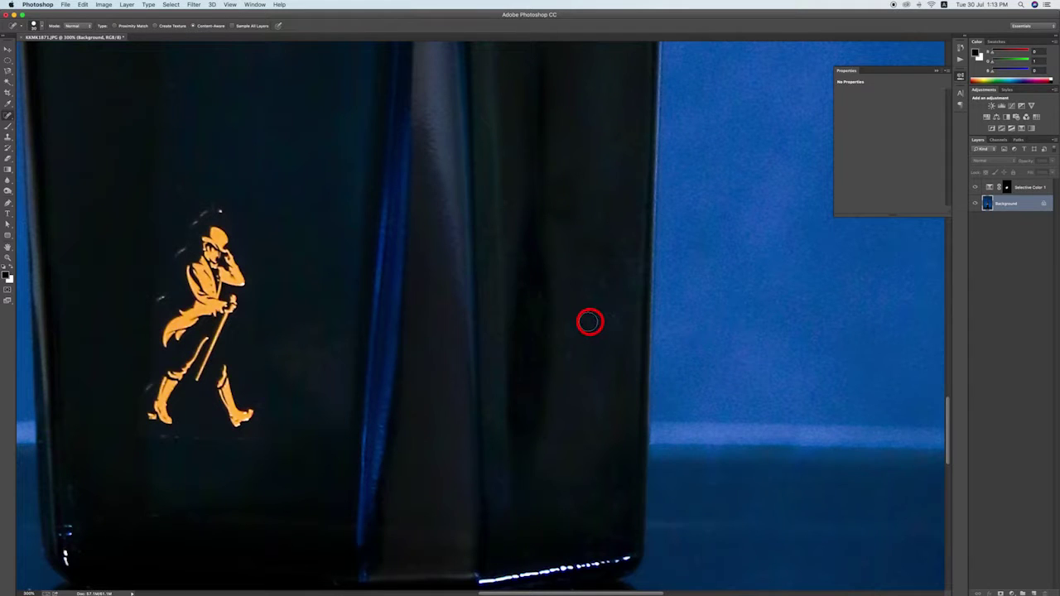
click(629, 409)
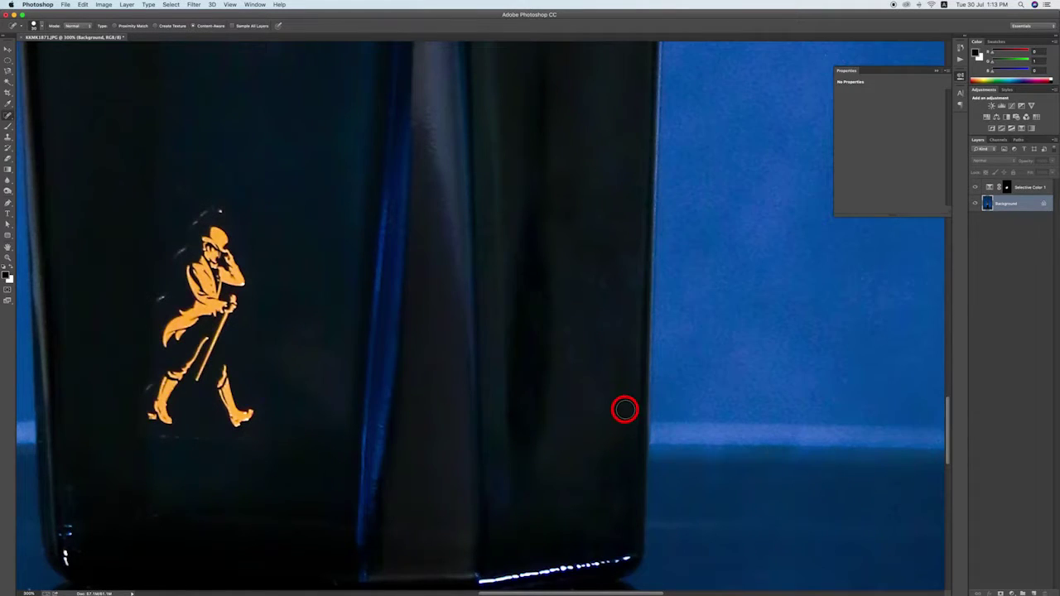
click(571, 357)
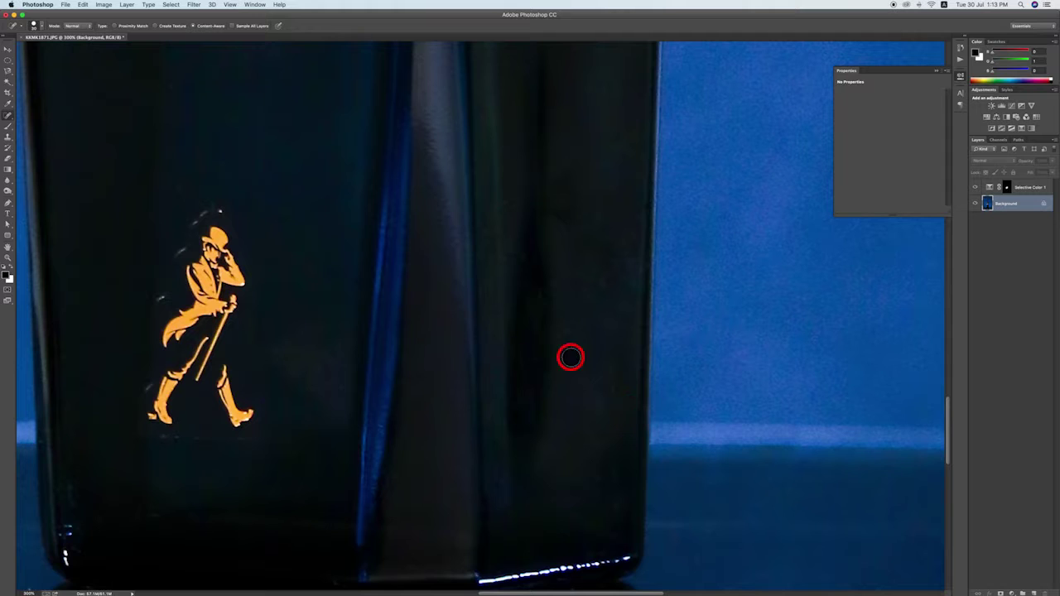
click(559, 336)
click(486, 235)
click(508, 257)
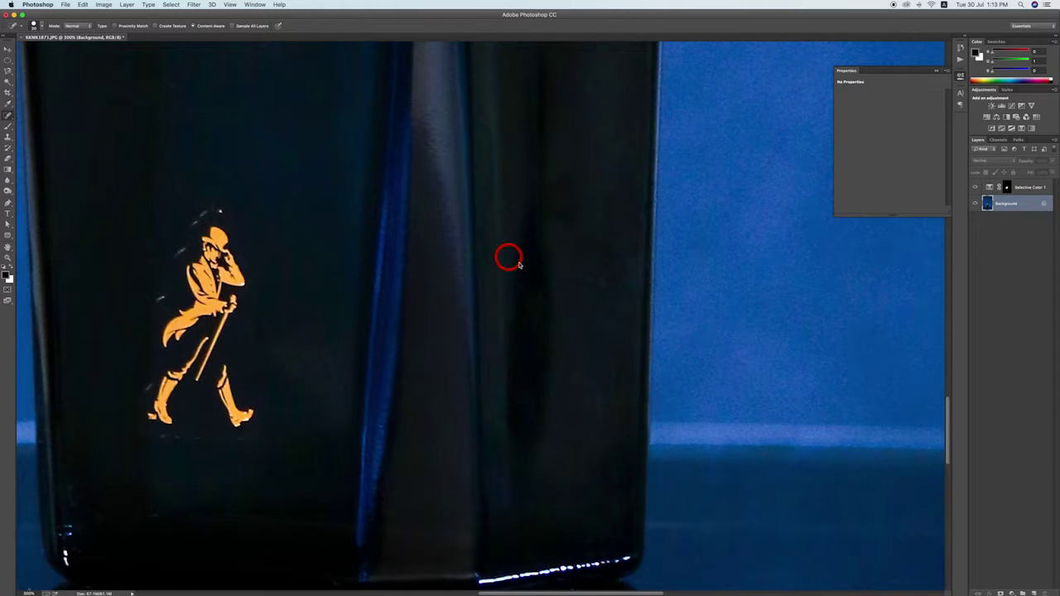
click(600, 282)
click(628, 265)
Heal the remaining specks along the bottle's right edge and near its base.
click(637, 280)
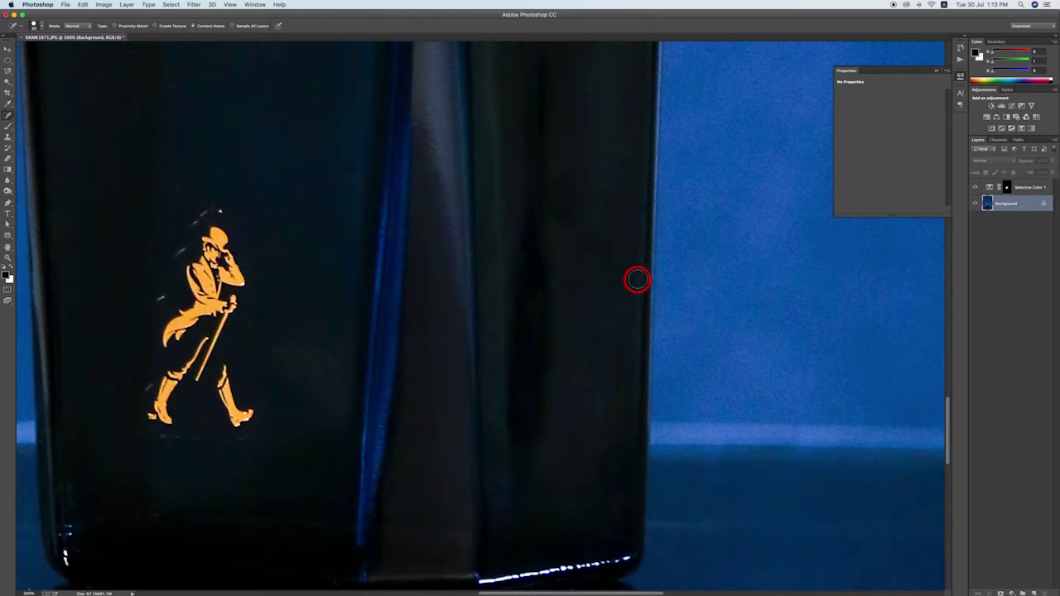
click(597, 279)
click(559, 279)
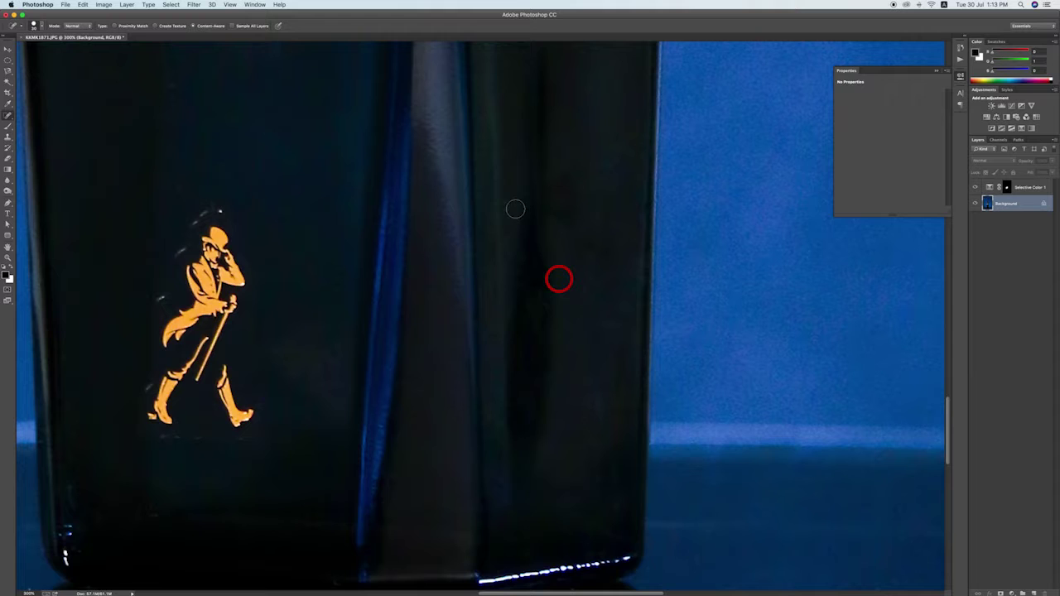
click(563, 219)
click(584, 266)
click(623, 433)
click(605, 425)
click(532, 458)
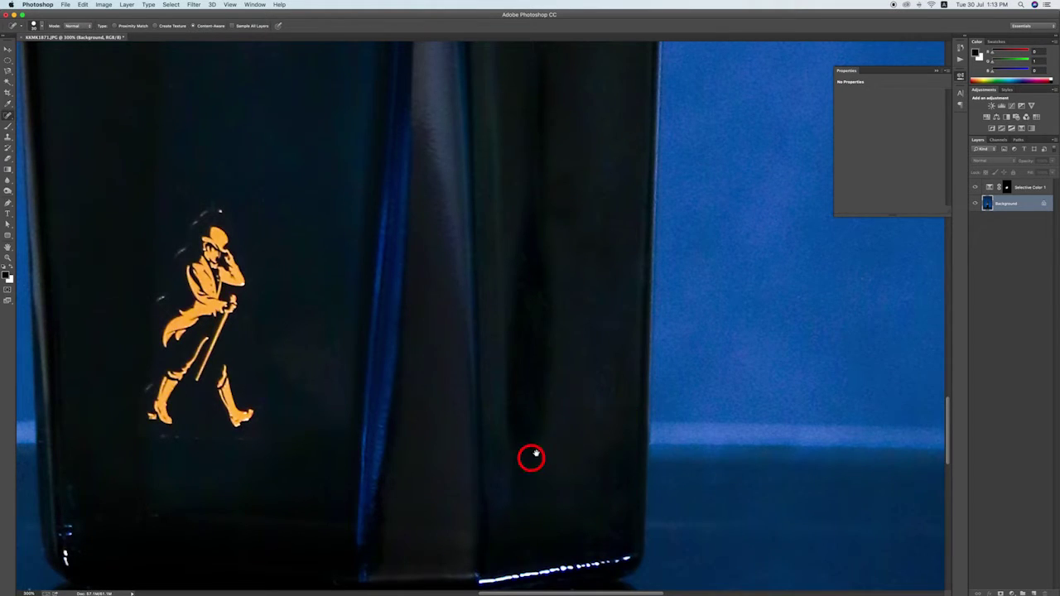
scroll(568, 374, down, 10)
scroll(568, 373, left, 5)
Heal the dust specks across the bottle's reflection, left and right sides.
click(416, 388)
click(420, 506)
click(382, 517)
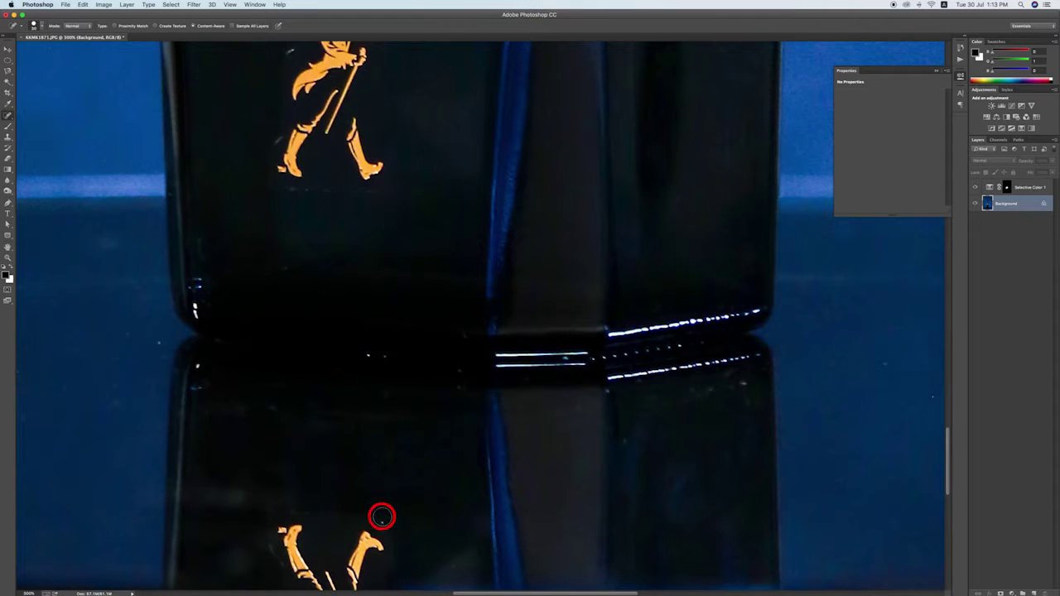
click(453, 561)
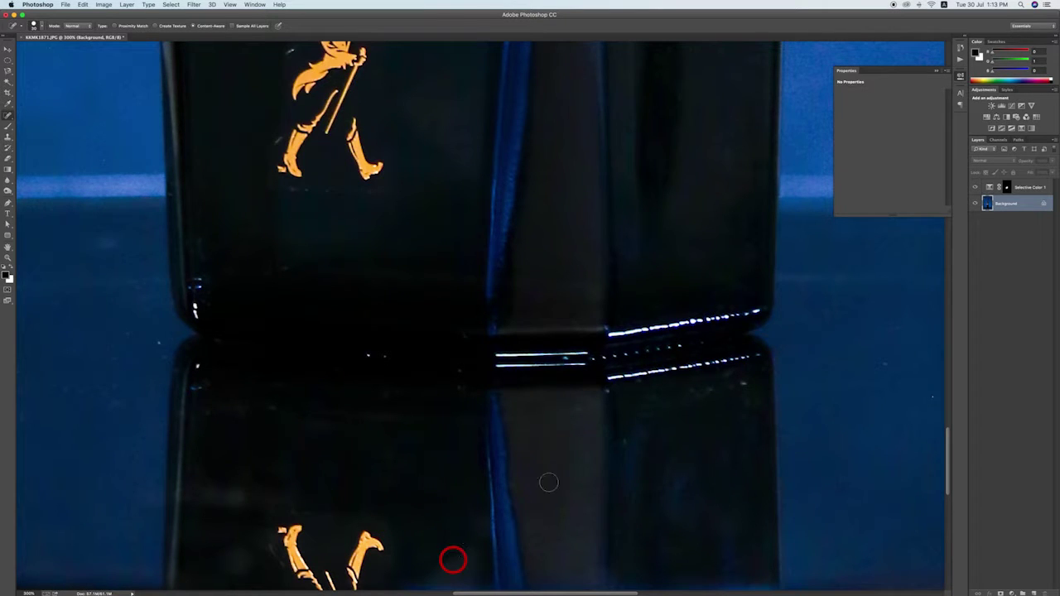
click(626, 440)
click(742, 384)
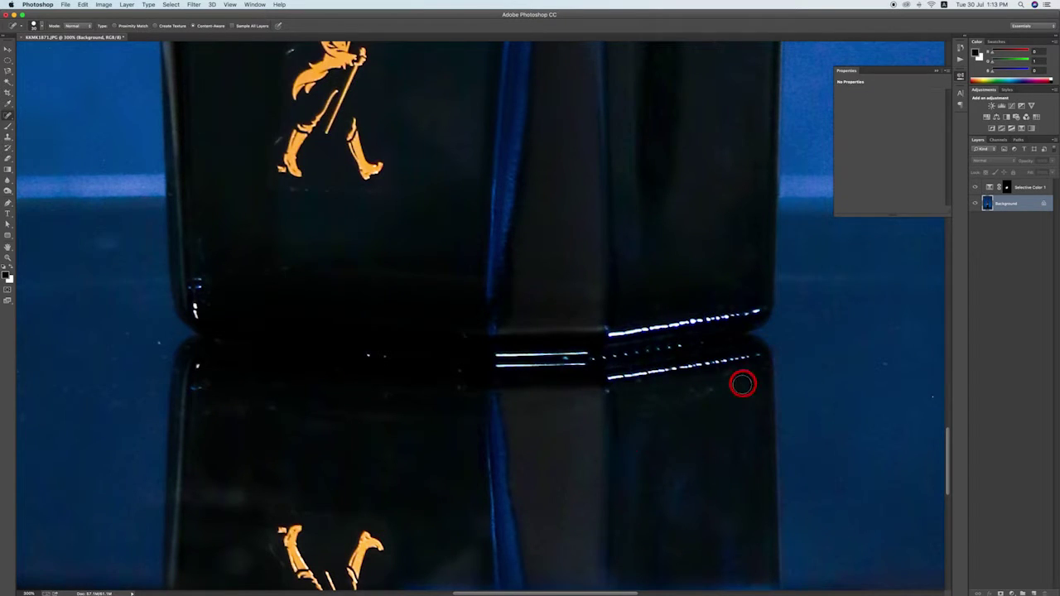
click(698, 391)
click(635, 411)
click(269, 408)
click(239, 410)
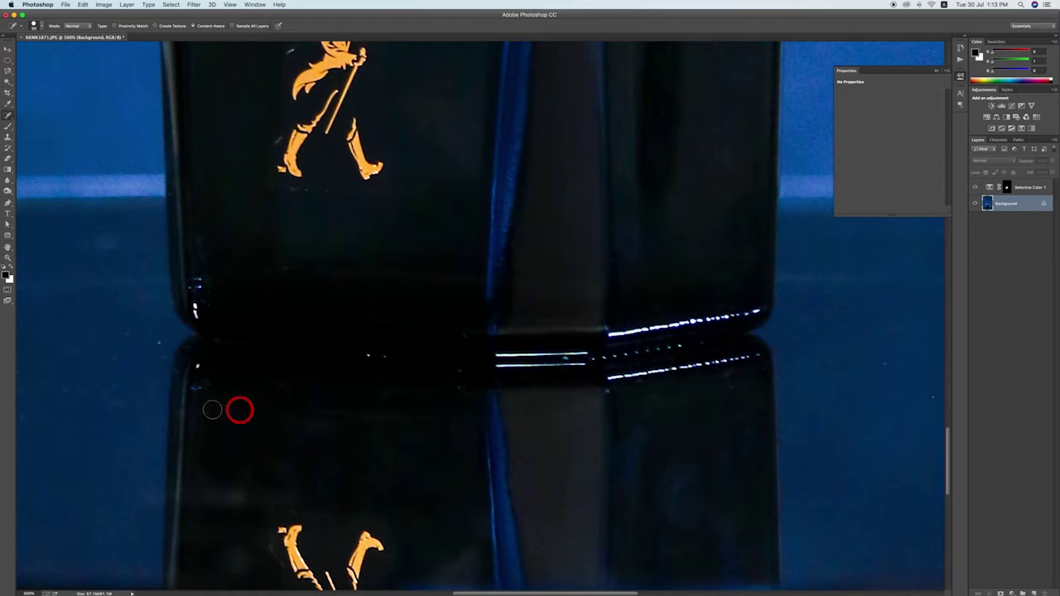
Heal specks in the lower reflection, above the reflected logo and near the base highlight.
drag(266, 478, 365, 364)
click(338, 381)
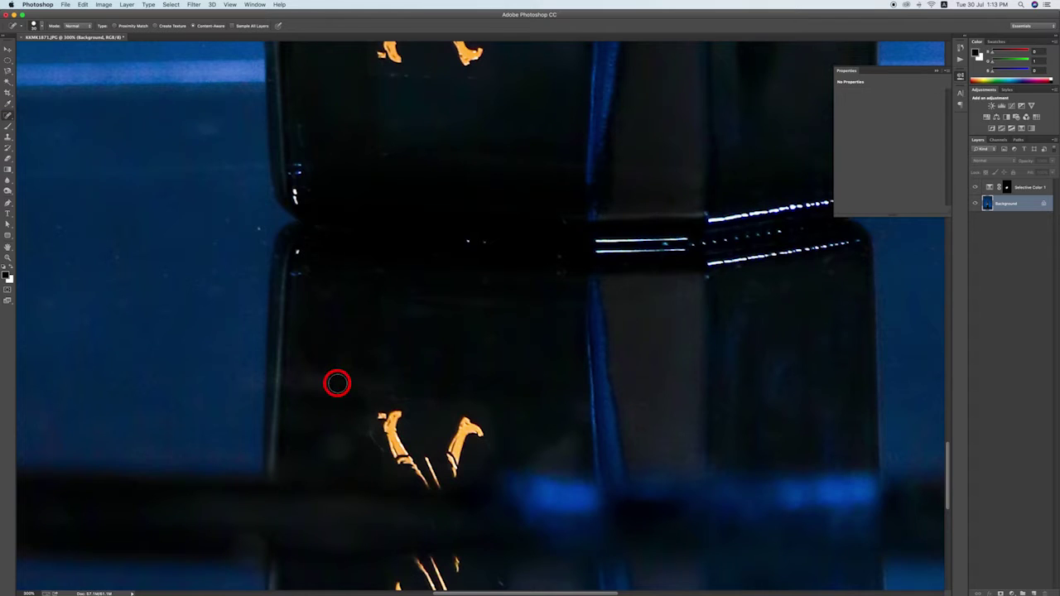
click(303, 381)
click(339, 445)
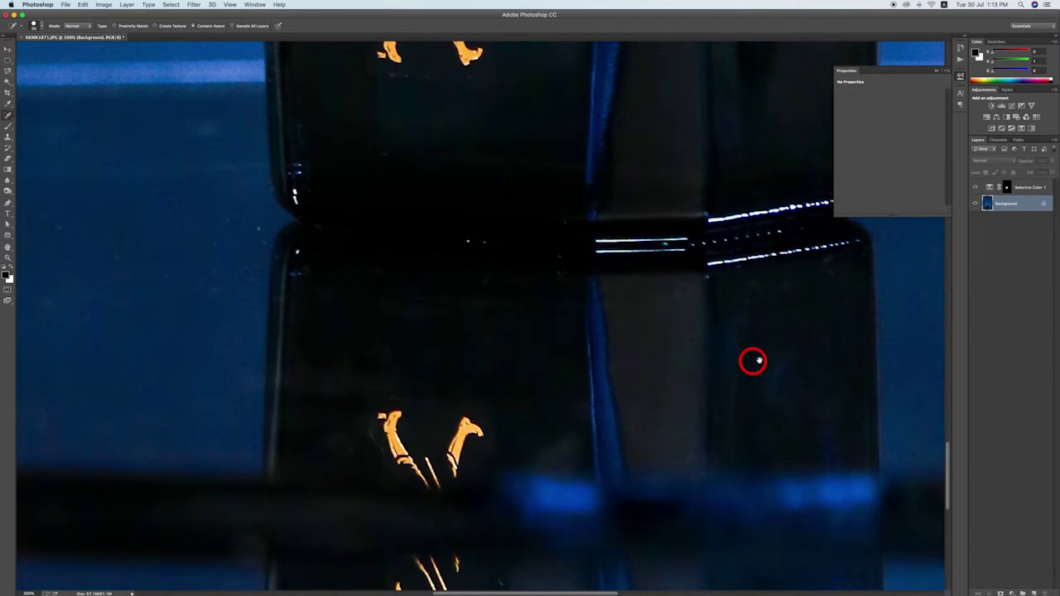
drag(753, 361, 643, 333)
click(634, 361)
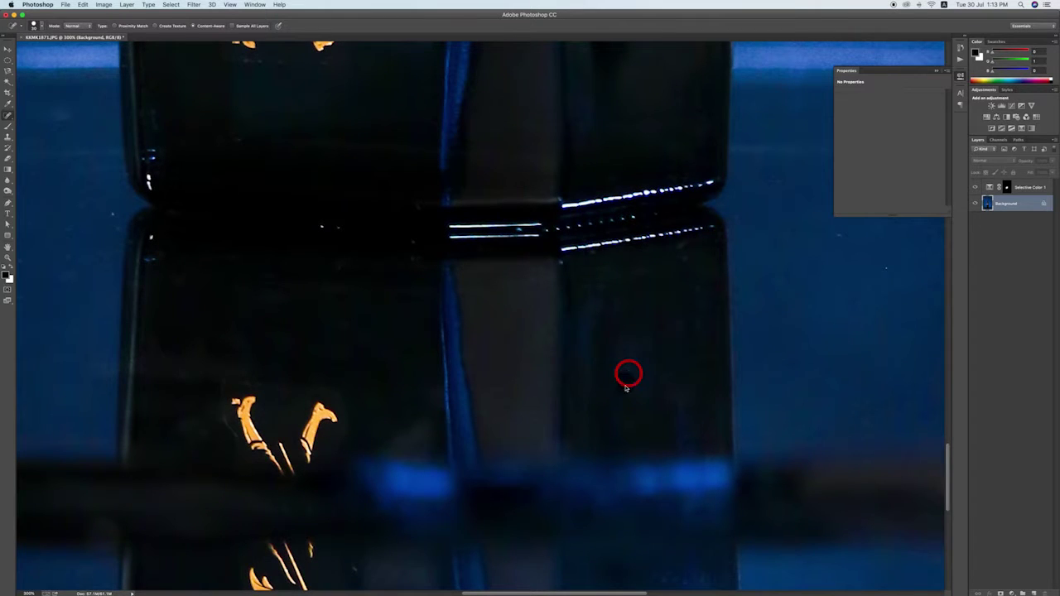
click(634, 308)
click(687, 244)
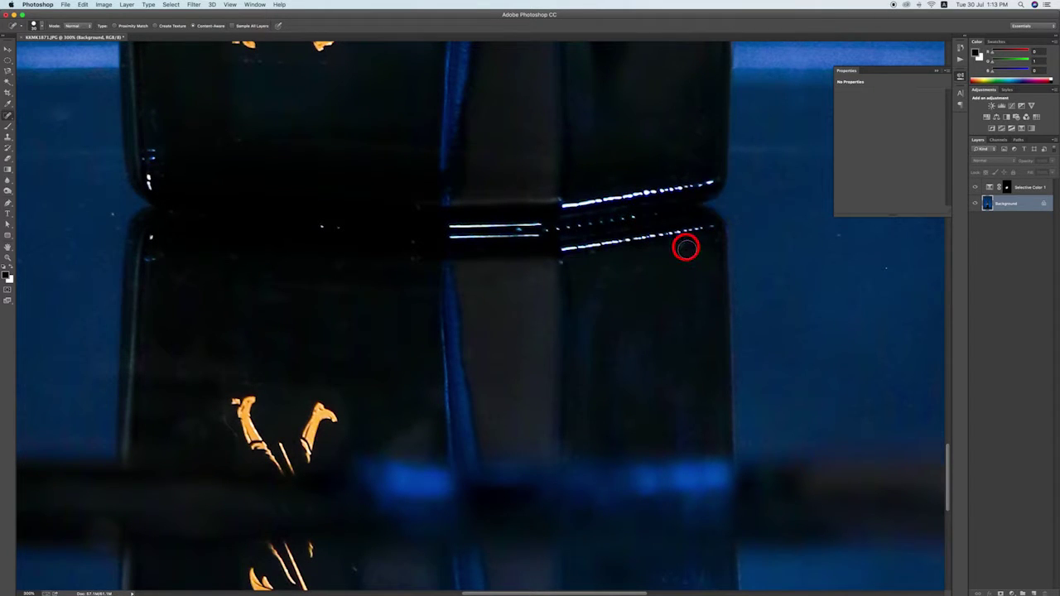
click(399, 299)
Heal dust in the blue area right of the bottle and the dark bump on its left edge.
click(816, 289)
click(819, 245)
click(787, 248)
click(797, 247)
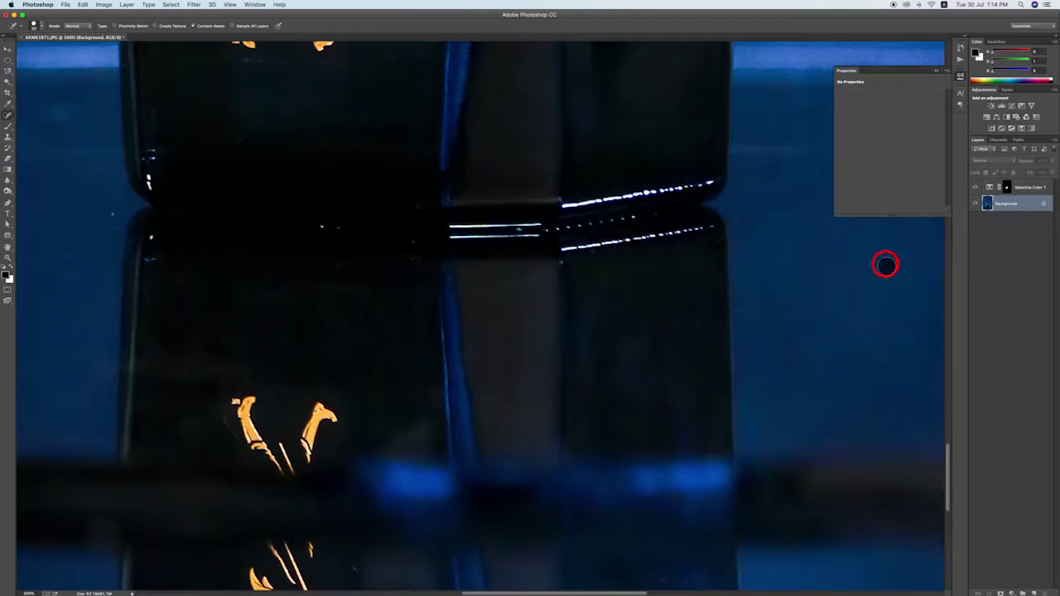
drag(203, 226, 491, 295)
click(404, 288)
click(370, 270)
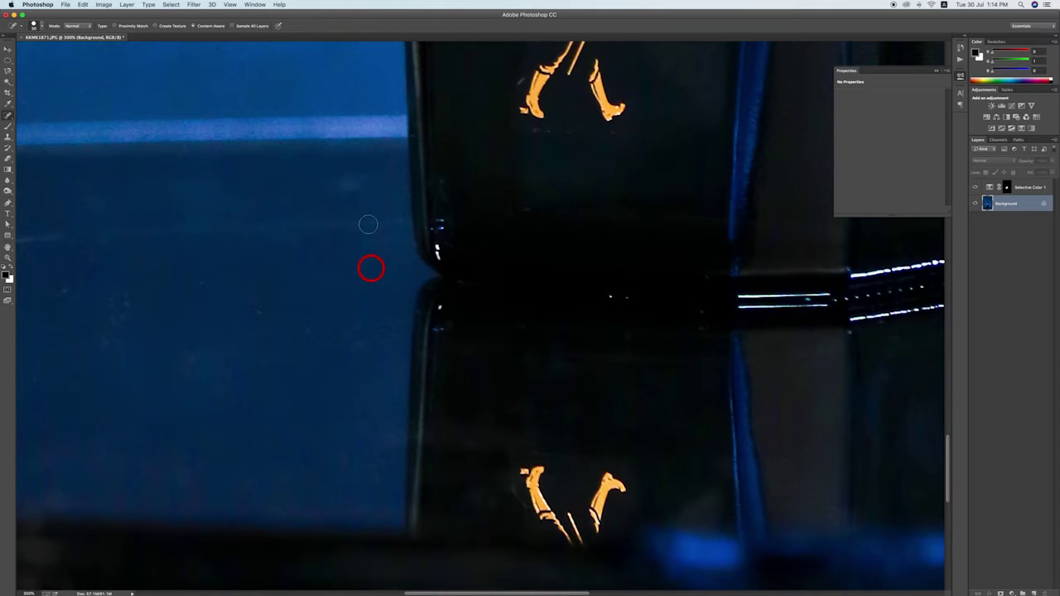
Heal the dust spots and streak on the blue surface left of the bottle, then zoom out.
click(111, 321)
click(130, 301)
drag(110, 296, 117, 295)
click(65, 289)
click(116, 339)
click(255, 306)
click(272, 310)
click(363, 312)
click(367, 327)
alt+click(353, 364)
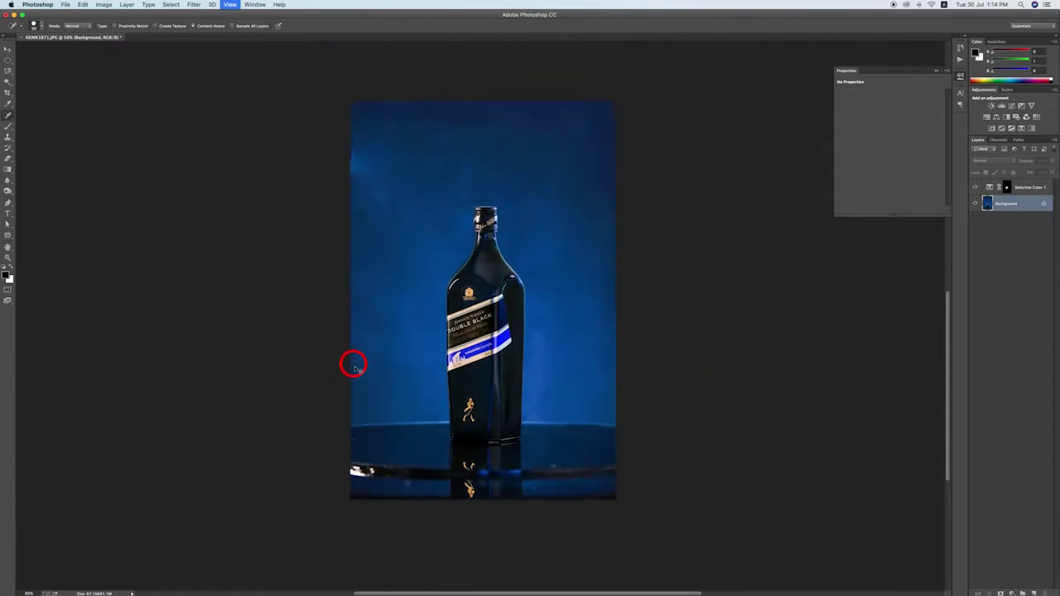
click(961, 48)
click(912, 54)
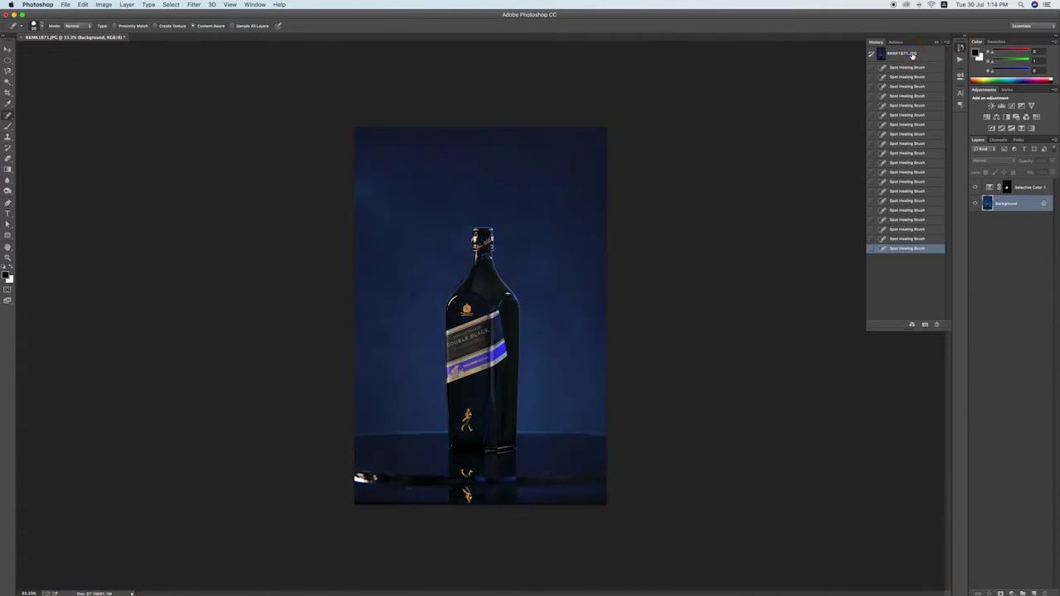
click(919, 251)
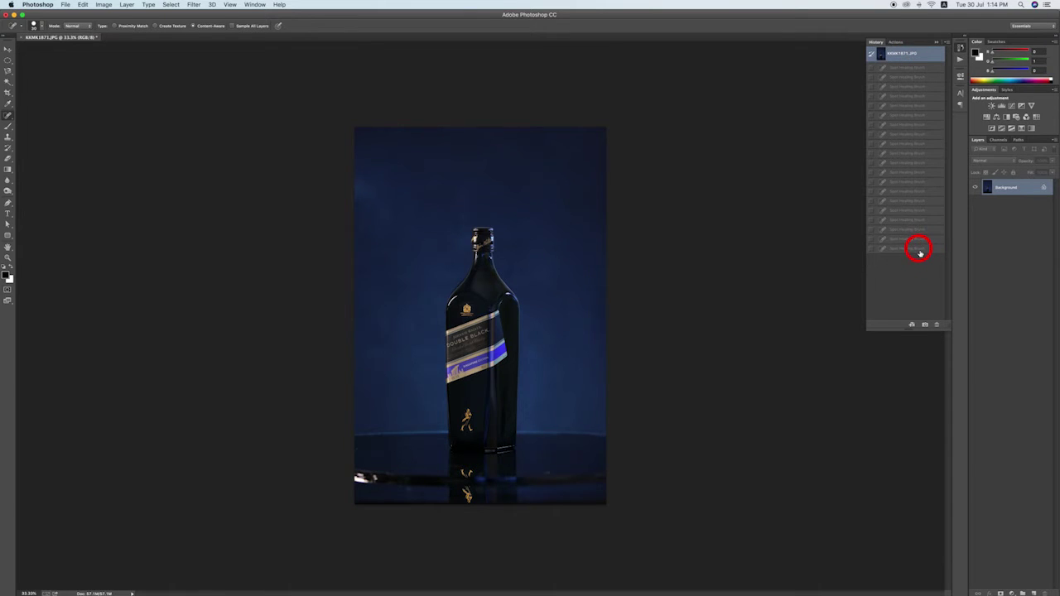
click(939, 43)
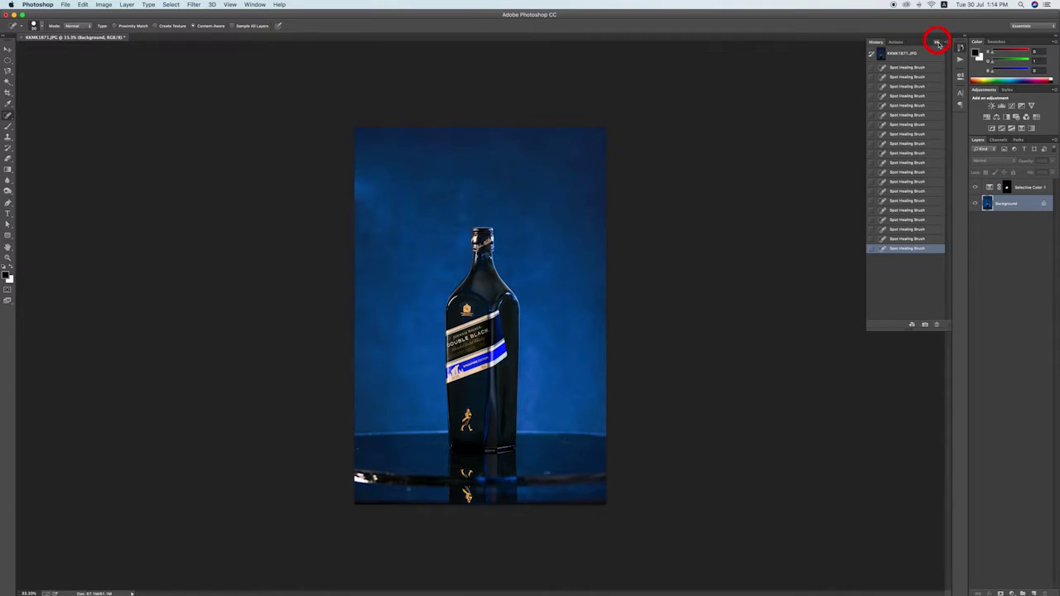
click(938, 42)
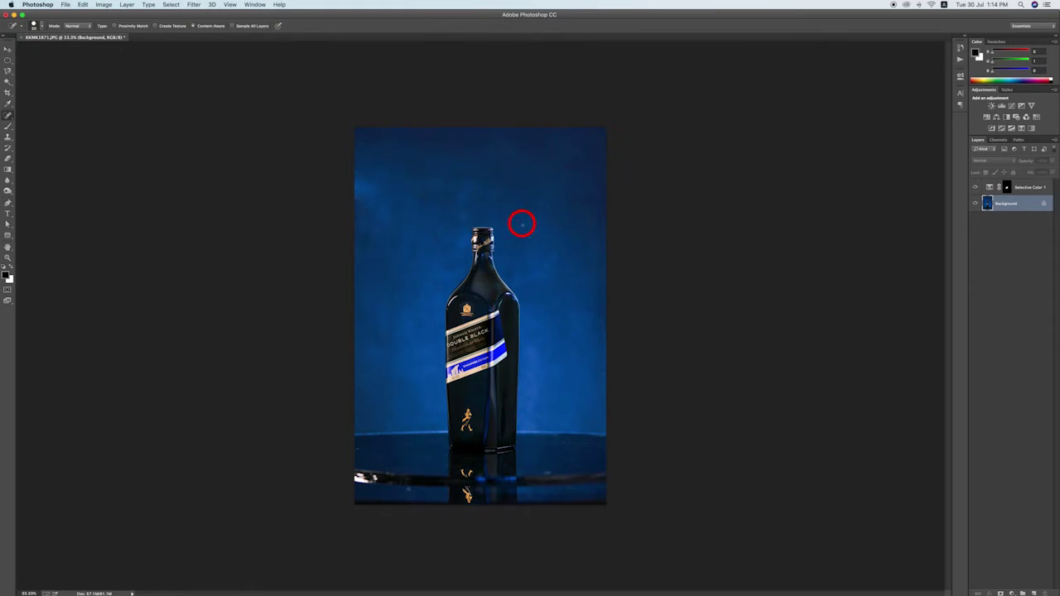
key(v)
Crop to a tighter portrait frame centred on the bottle, repositioning the image before committing.
key(c)
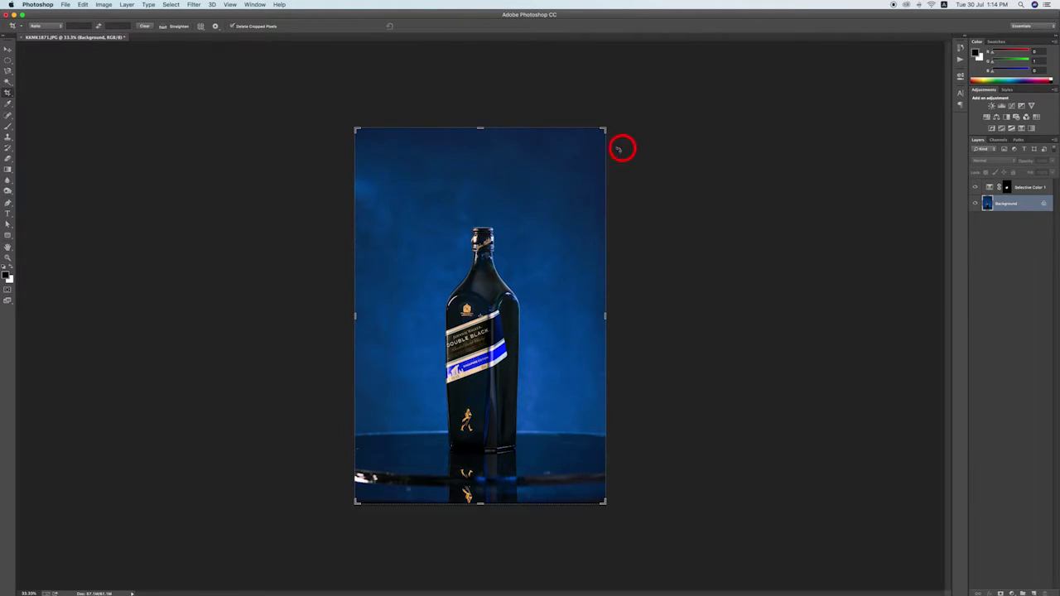
drag(606, 129, 563, 168)
drag(542, 216, 541, 194)
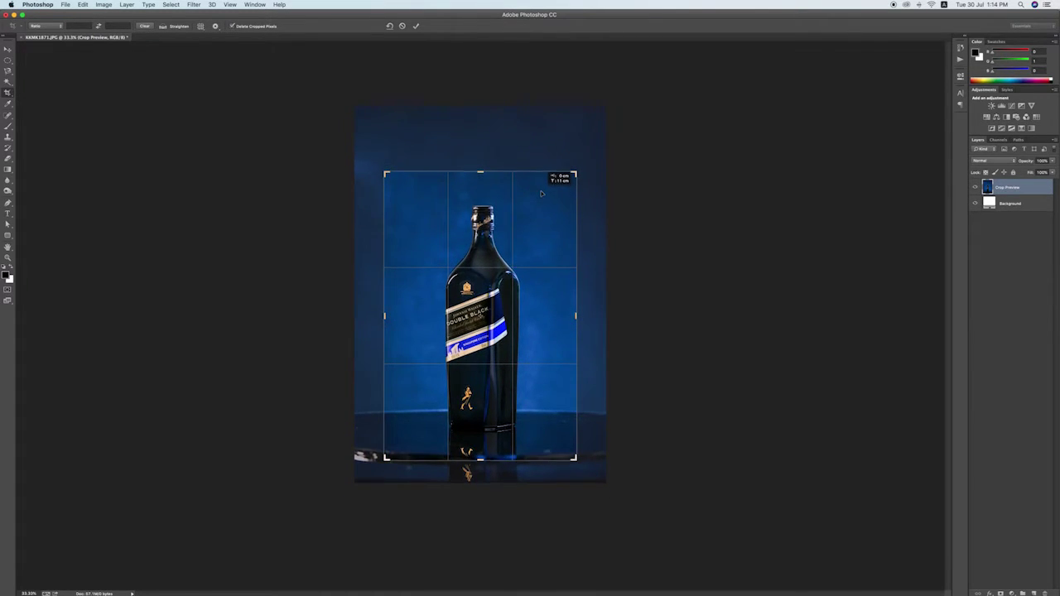
drag(540, 195, 544, 183)
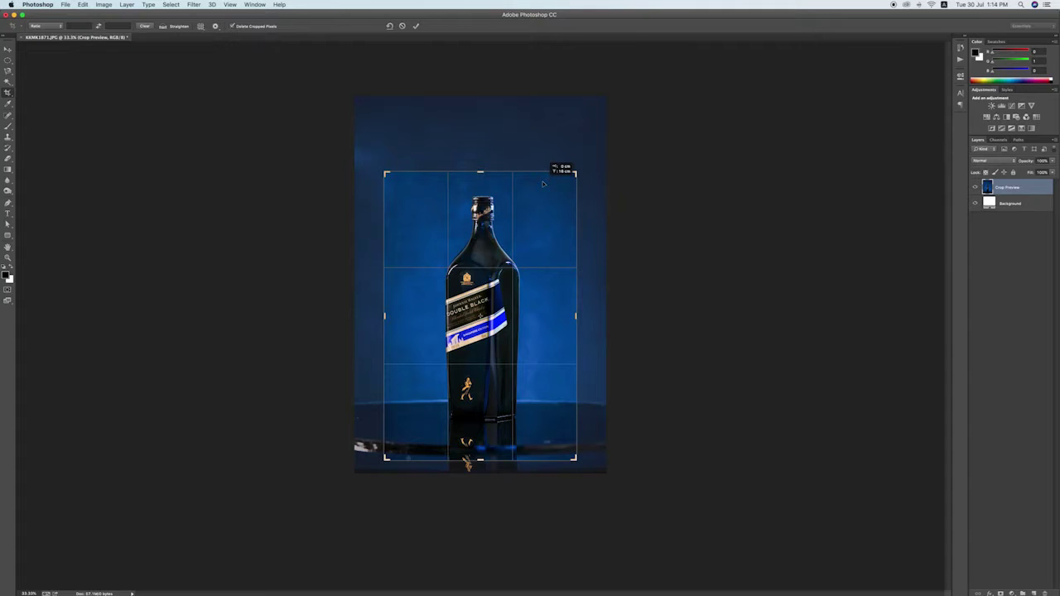
drag(574, 174, 582, 163)
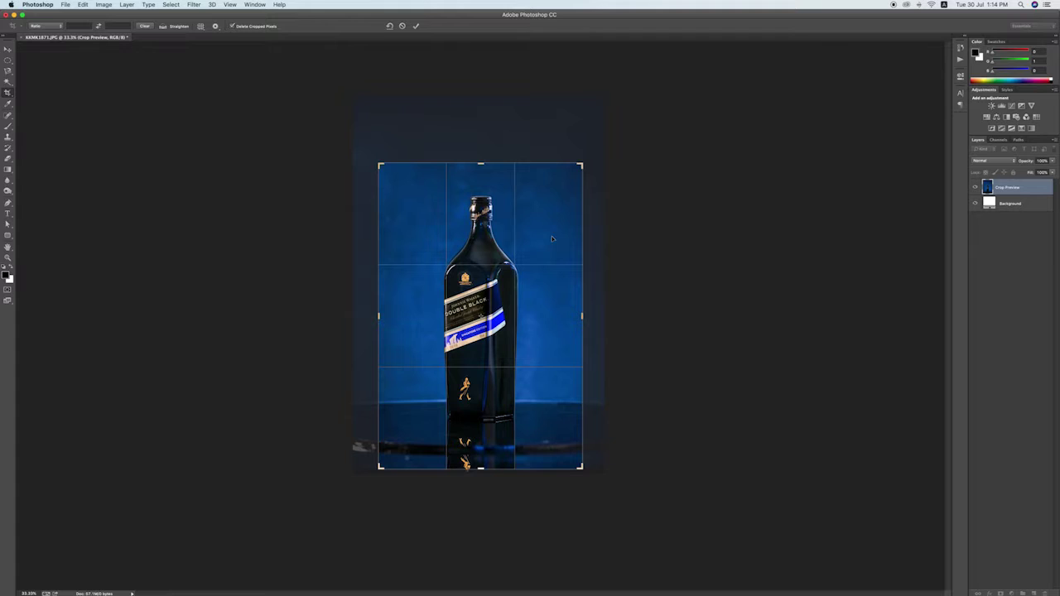
key(Return)
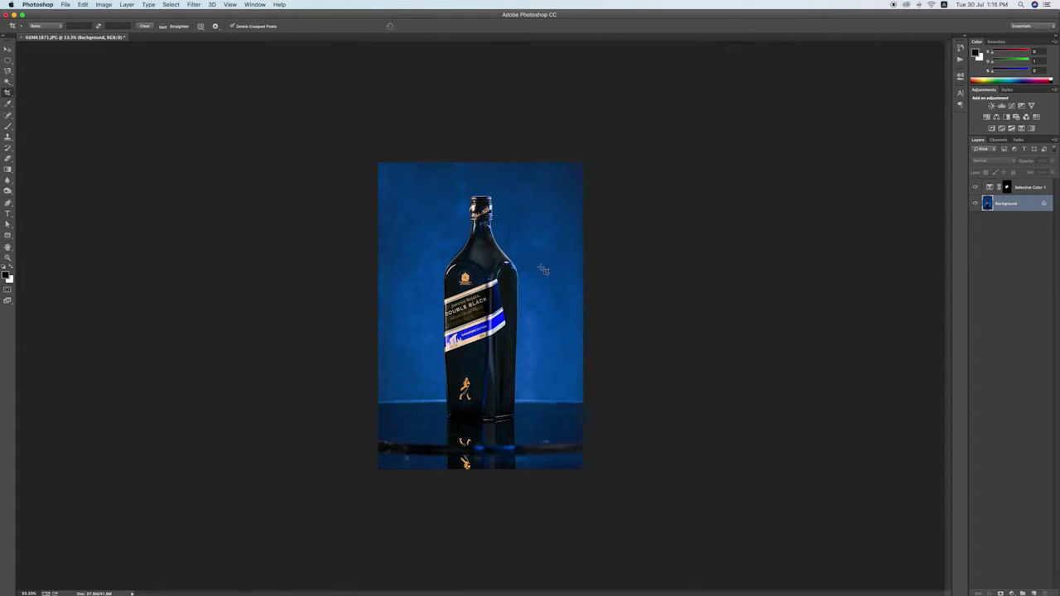
Merge the Selective Color adjustment into the background and stamp it onto a new layer.
key(v)
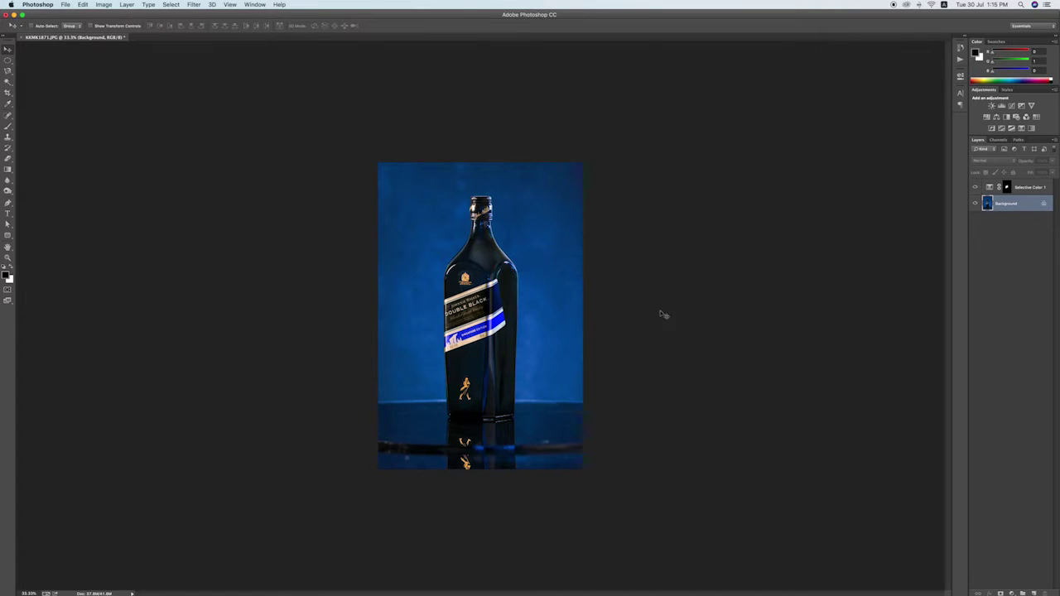
key(ctrl+shift+e)
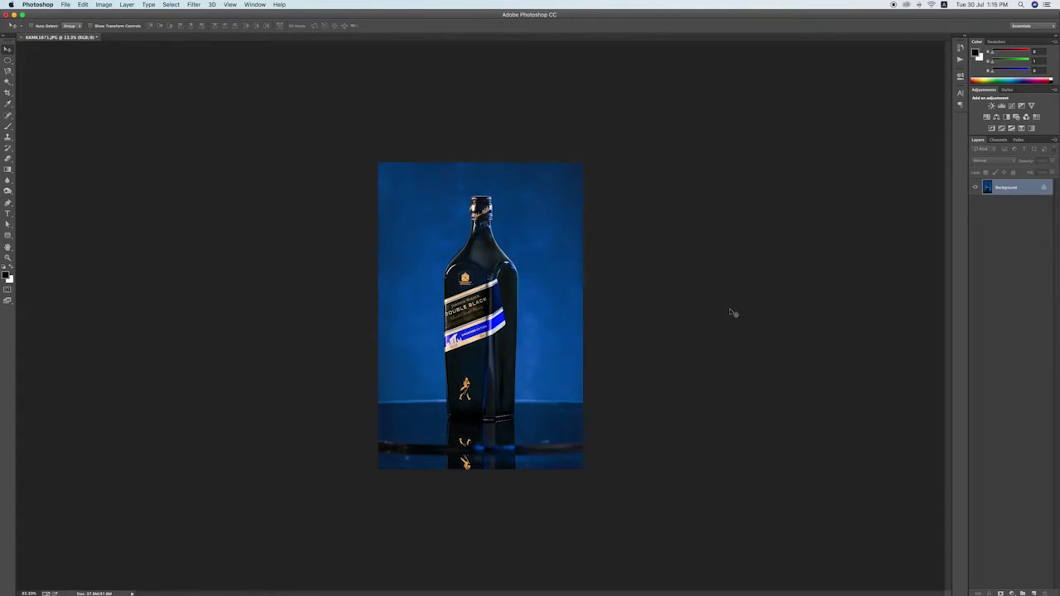
key(ctrl+alt+shift+e)
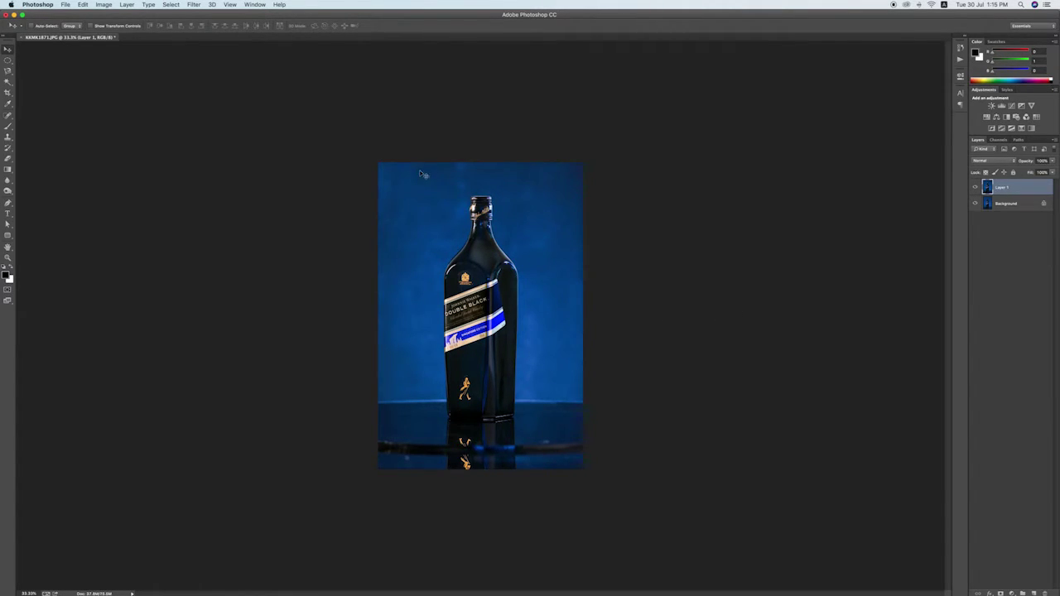
Open Field Blur in the Blur Gallery and place five pins around the backdrop and reflection.
click(194, 5)
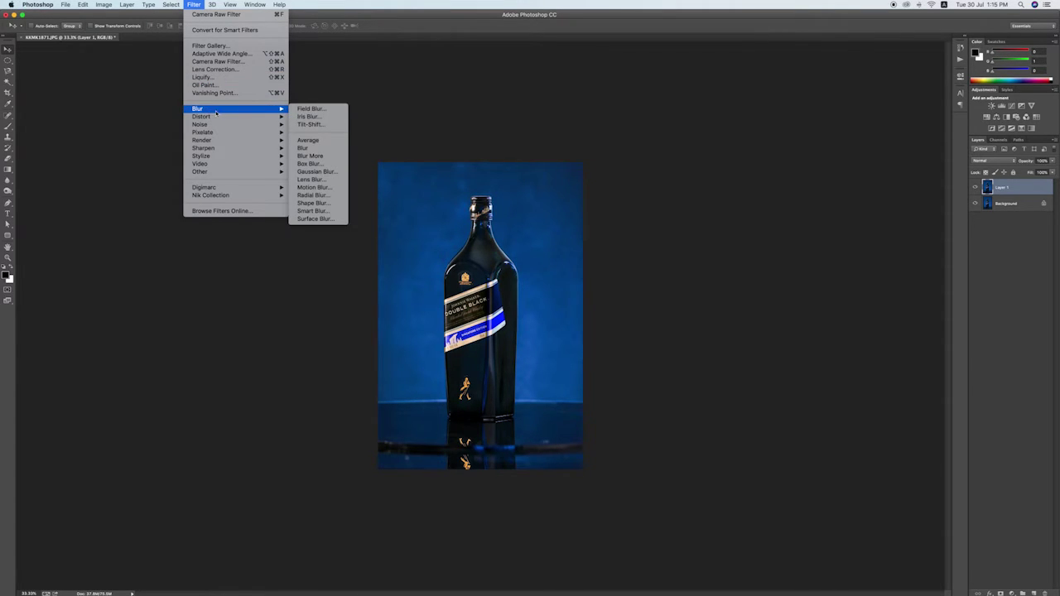
mouse_move(216, 108)
click(311, 108)
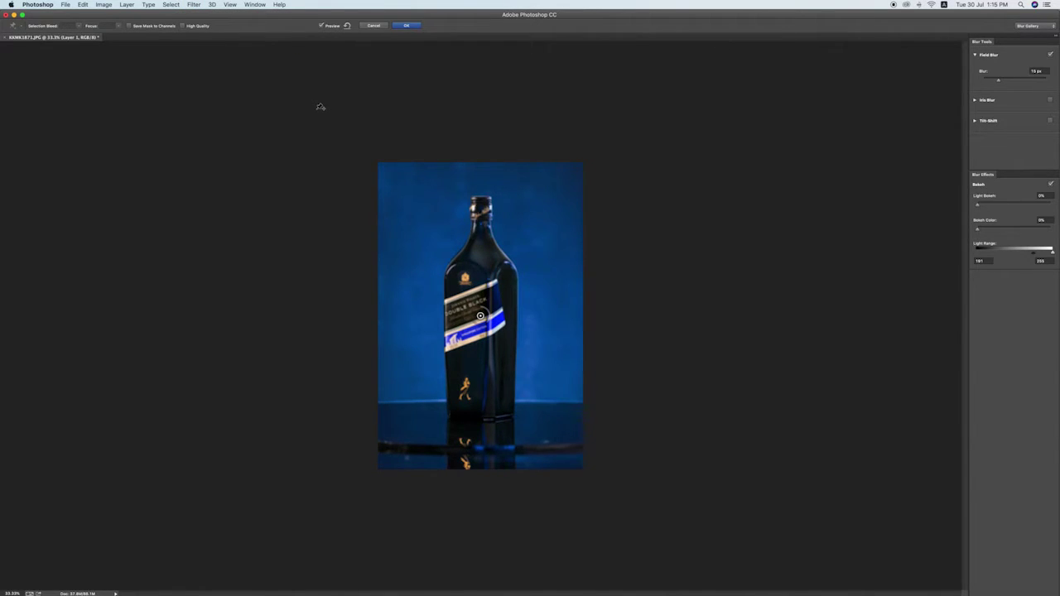
click(423, 209)
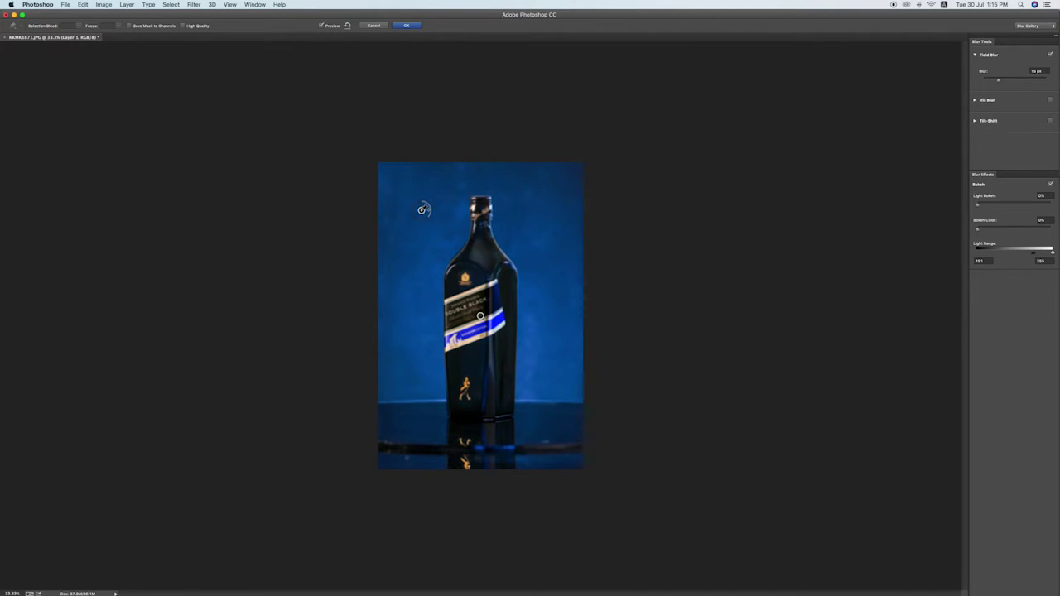
click(539, 209)
click(410, 380)
click(482, 448)
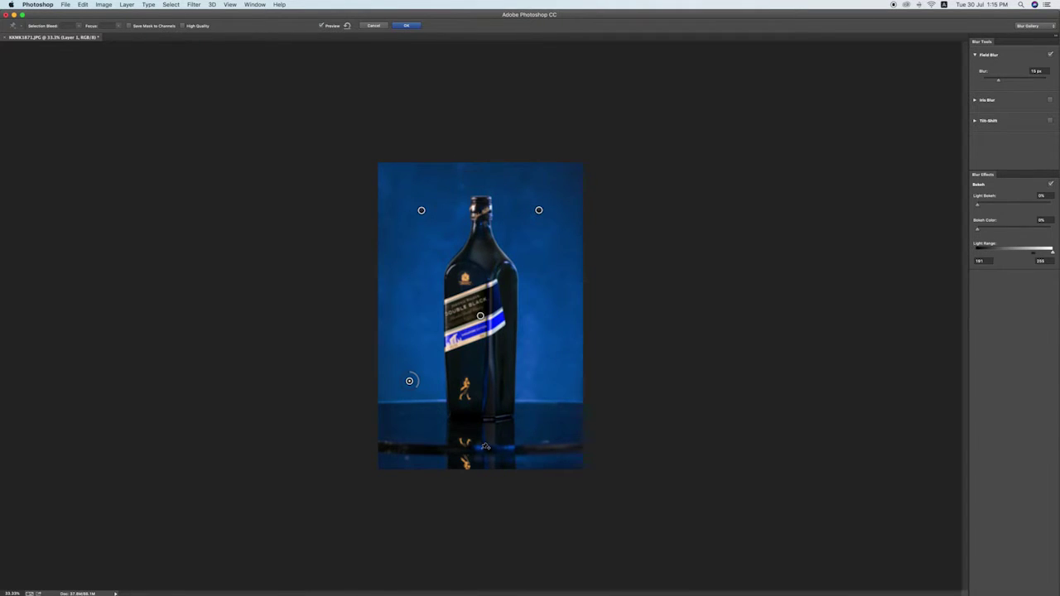
click(555, 390)
Set the Field Blur amount to 15 px.
drag(990, 83, 975, 84)
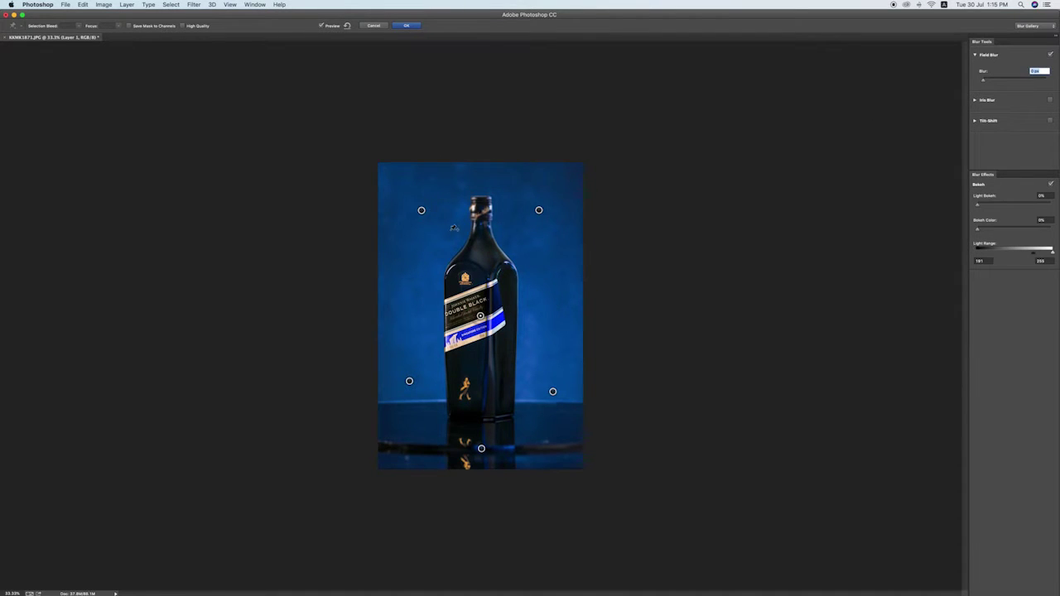
drag(423, 213, 433, 218)
click(993, 82)
key(Return)
Apply the blur, add a mask to Layer 1, and paint black at 100% over the bottle.
click(404, 26)
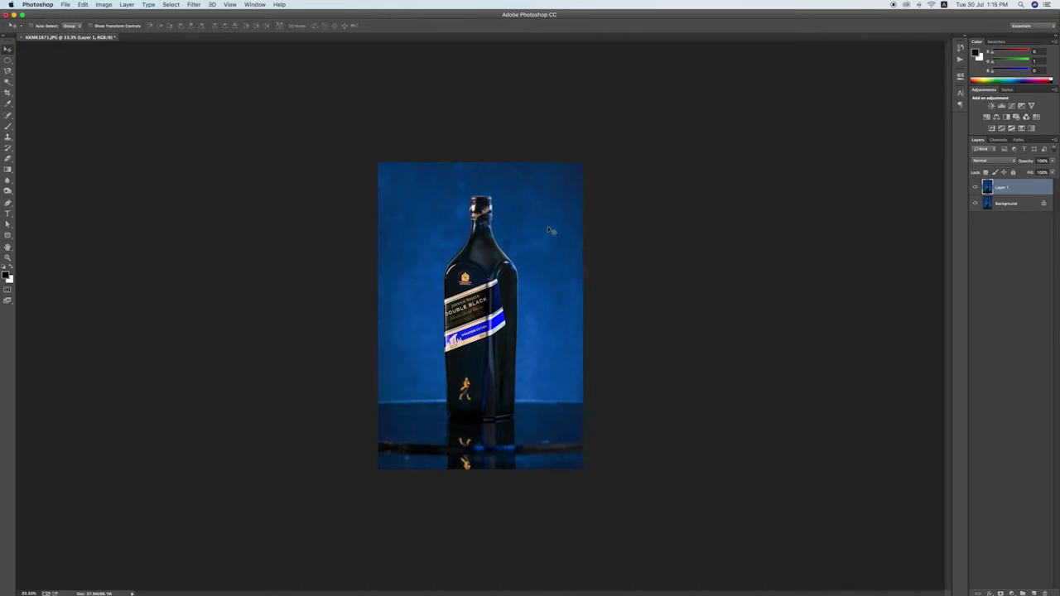
click(1000, 592)
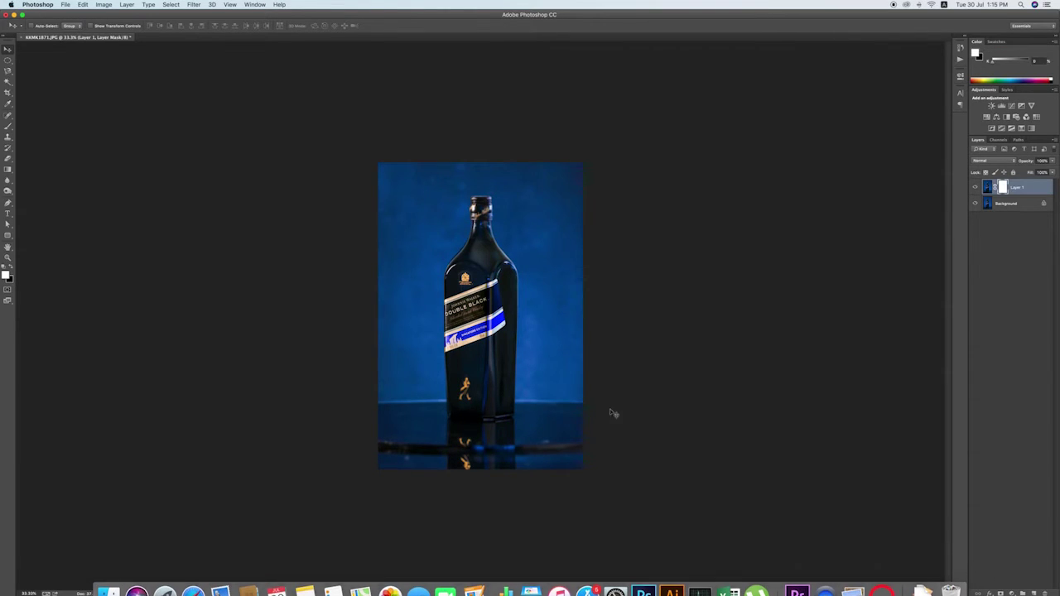
key(b)
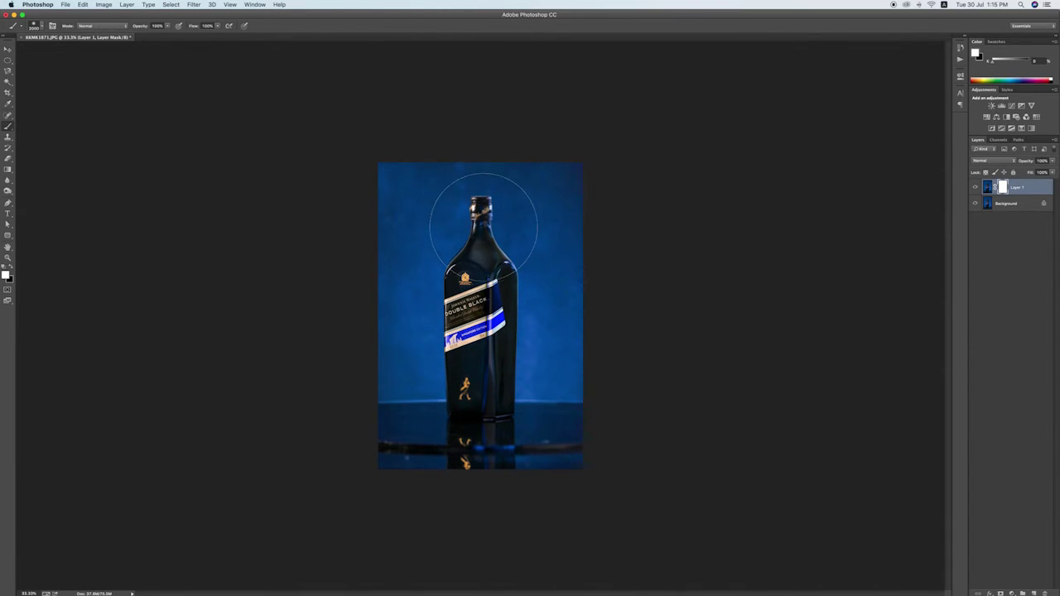
key(bracketleft)
key(bracketleft)
key(x)
mouse_move(481, 219)
mouse_down()
mouse_move(468, 382)
mouse_move(501, 389)
mouse_move(497, 282)
mouse_move(476, 240)
mouse_move(488, 234)
mouse_move(472, 419)
mouse_move(482, 427)
mouse_move(480, 410)
mouse_move(433, 433)
mouse_move(402, 414)
mouse_move(449, 426)
mouse_move(486, 399)
mouse_up()
key(0)
drag(483, 274, 483, 309)
key(v)
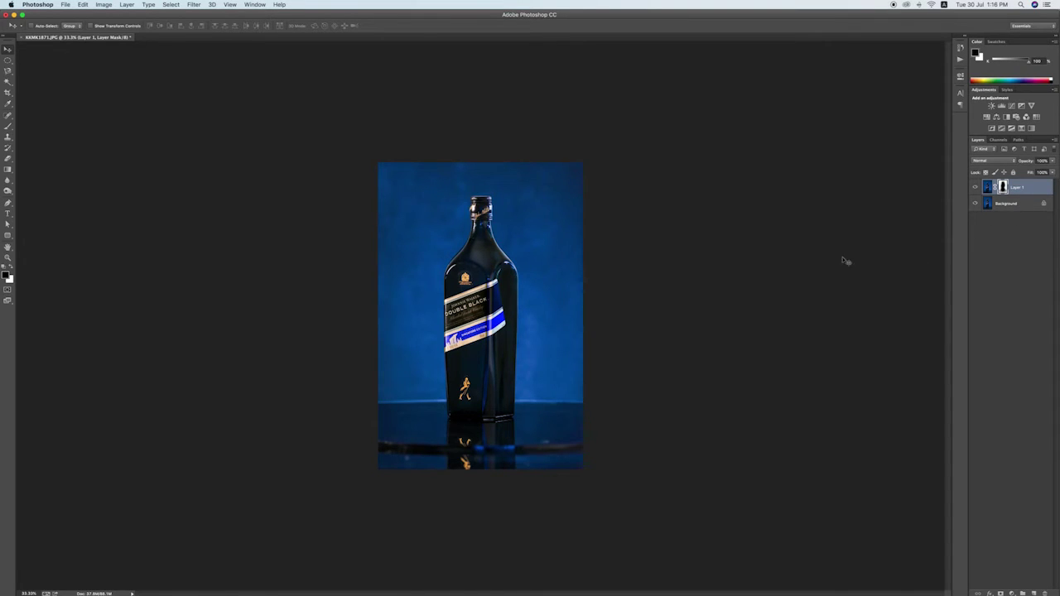
Create Layer 2 and sample the backdrop's dark blue as the foreground colour.
key(ctrl+shift+n)
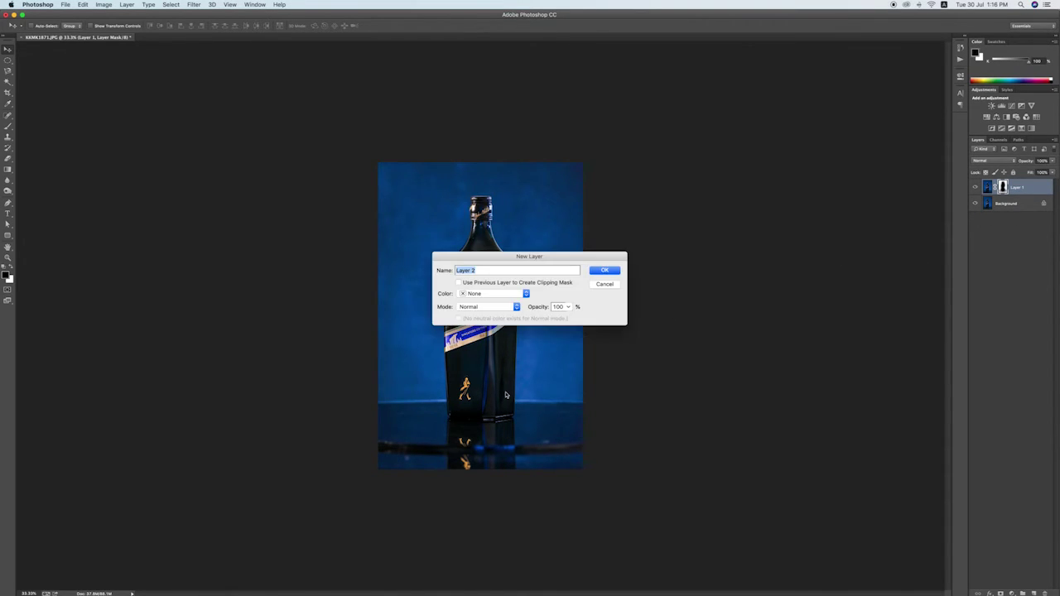
key(Return)
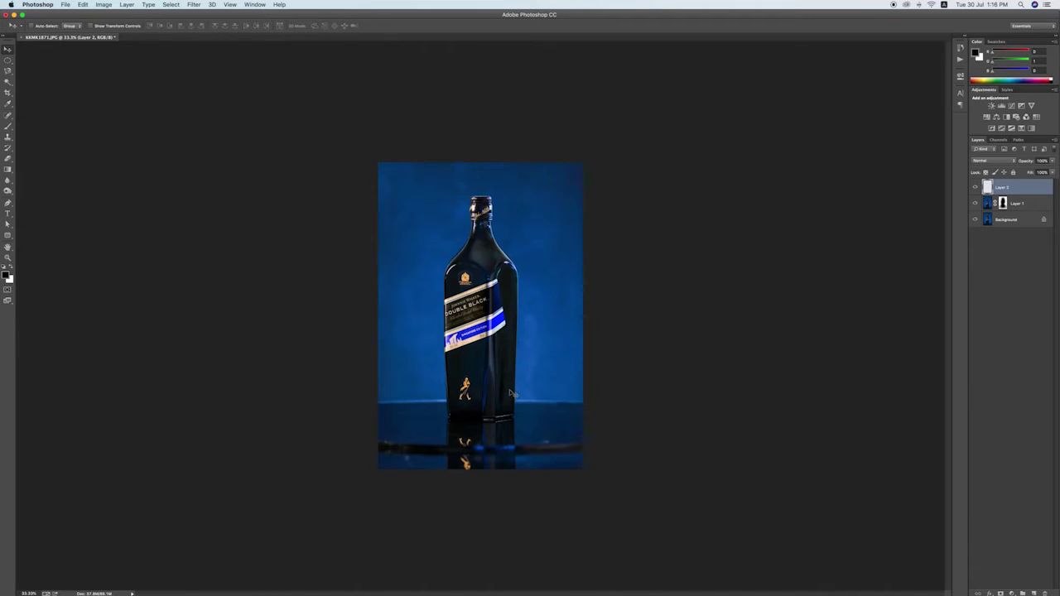
key(i)
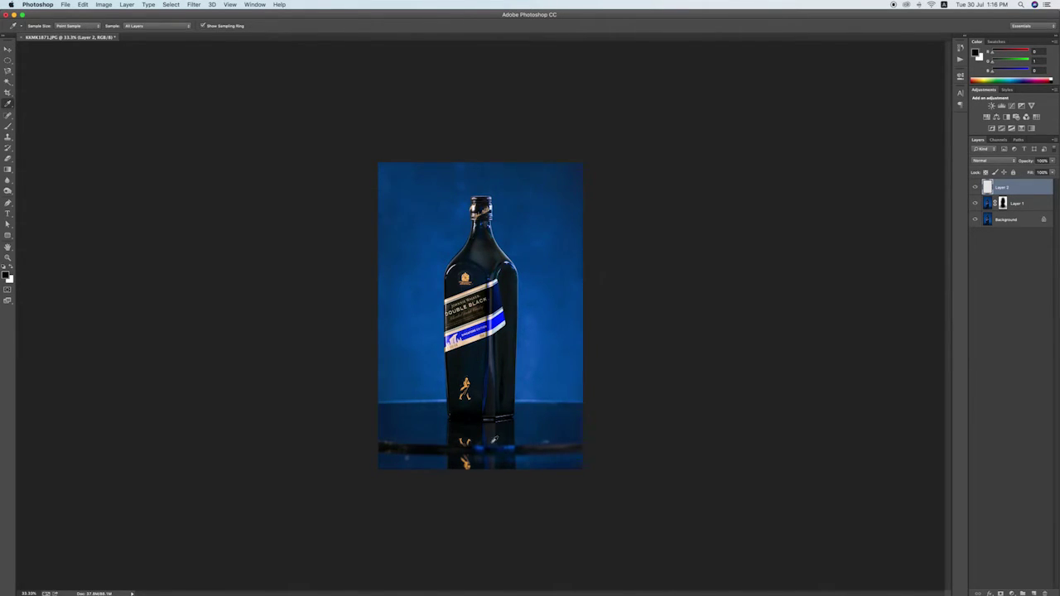
click(492, 445)
Darken the colour to navy, fill Layer 2 with it, and draw a large centred oval selection.
click(6, 276)
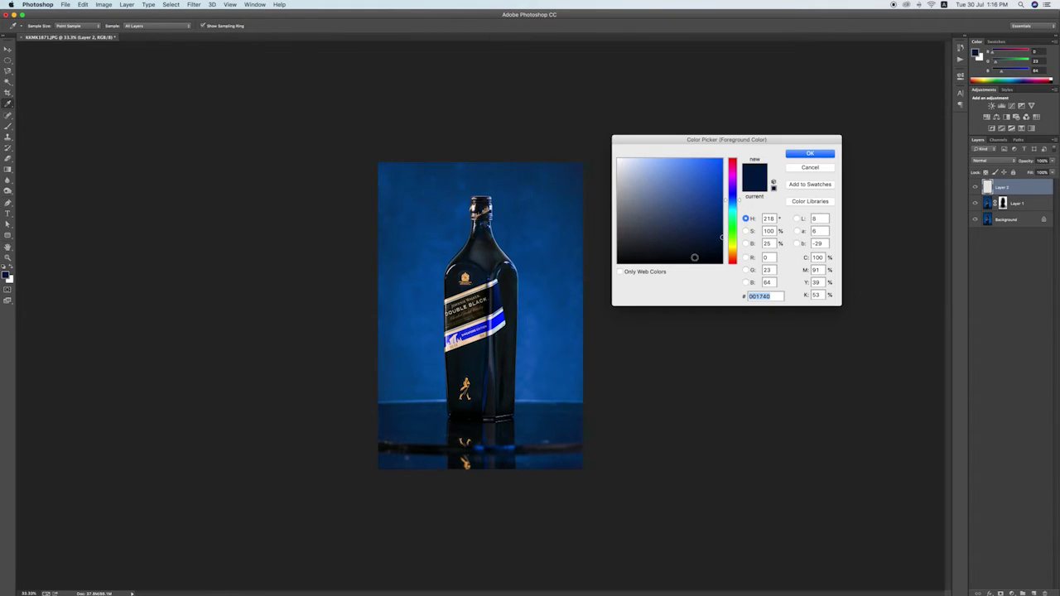
drag(719, 240, 718, 242)
click(814, 154)
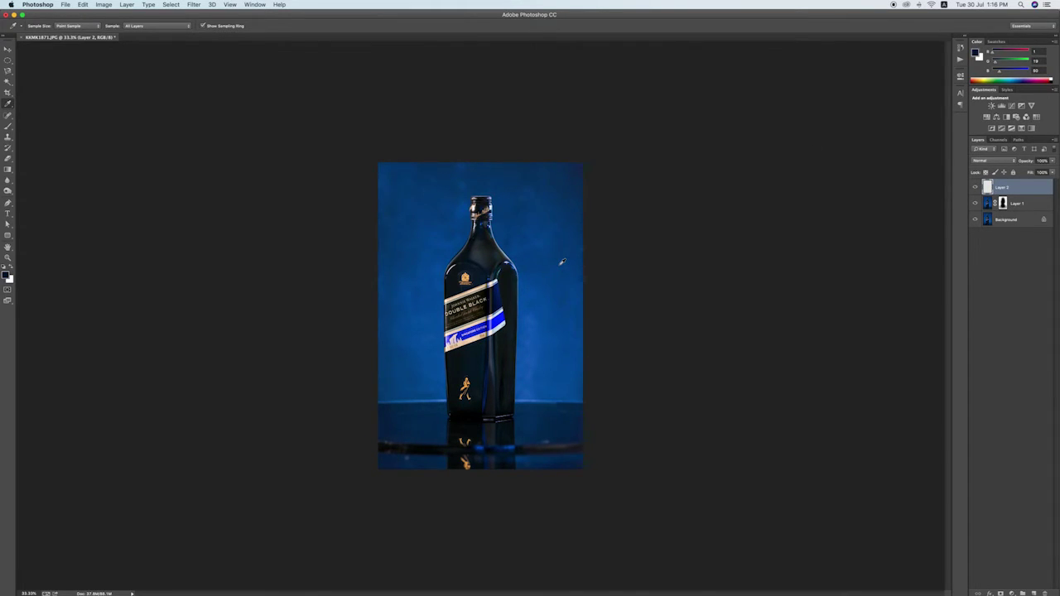
key(alt+BackSpace)
key(m)
mouse_move(419, 201)
mouse_down()
mouse_move(548, 438)
mouse_move(559, 429)
mouse_move(572, 442)
mouse_up()
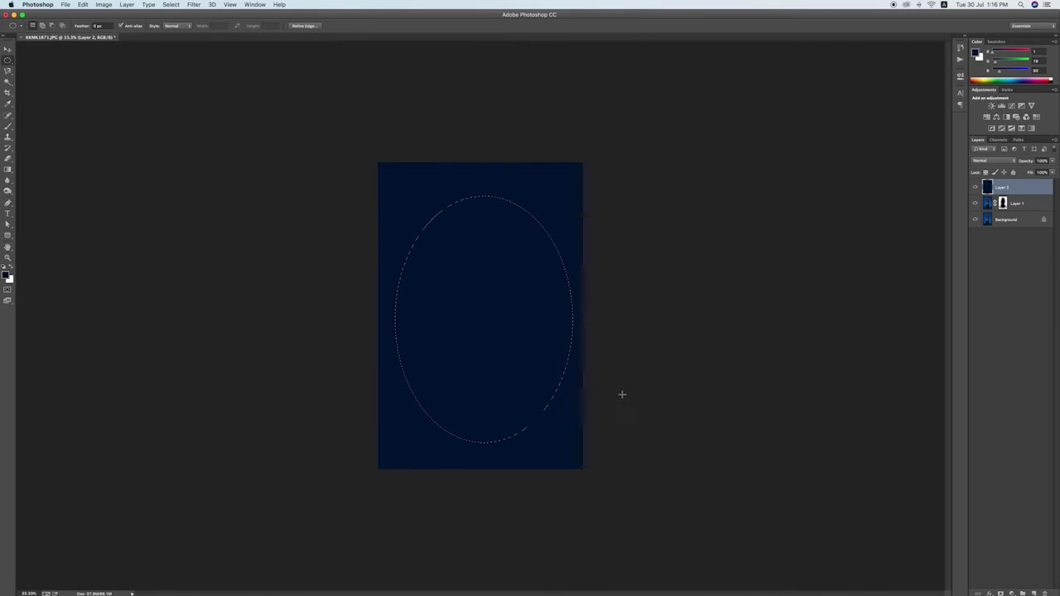
Feather the oval by 250 px, mask Layer 2 with it inverted, and set Layer 2 to Multiply.
key(shift+F6)
text(2)
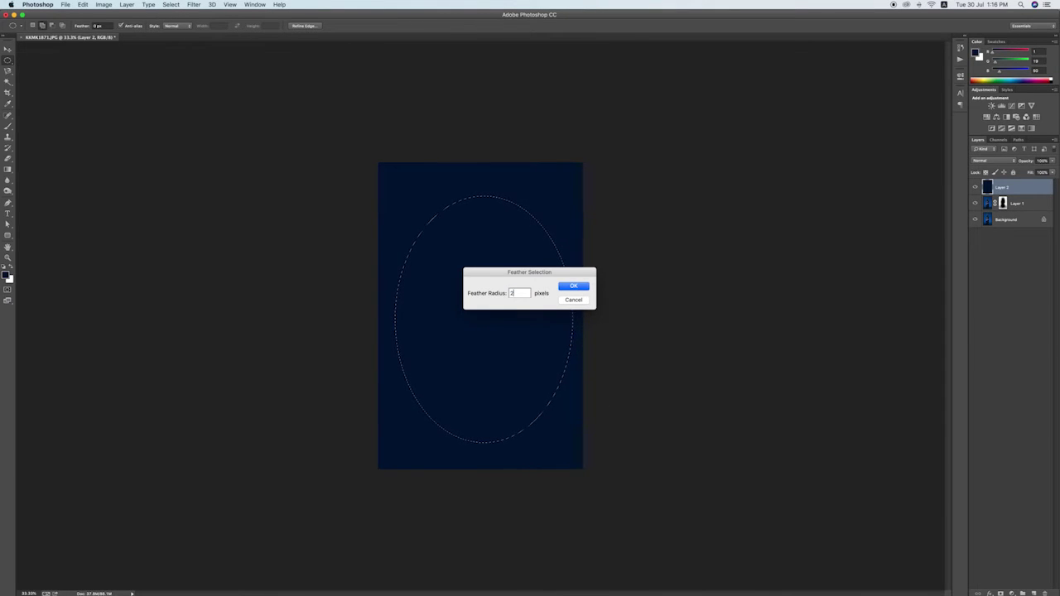
text(50)
key(Return)
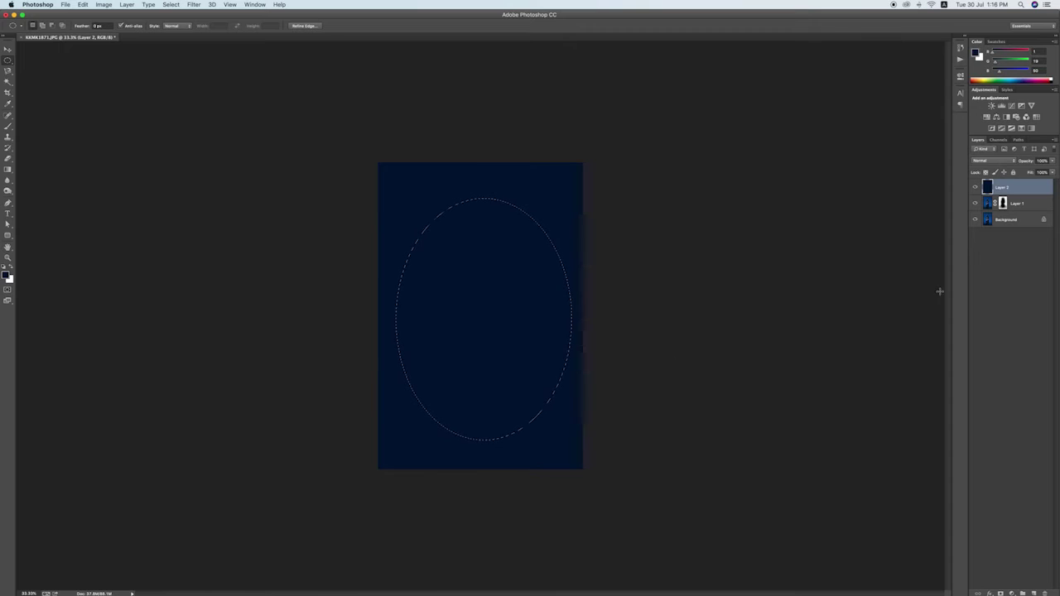
click(1001, 593)
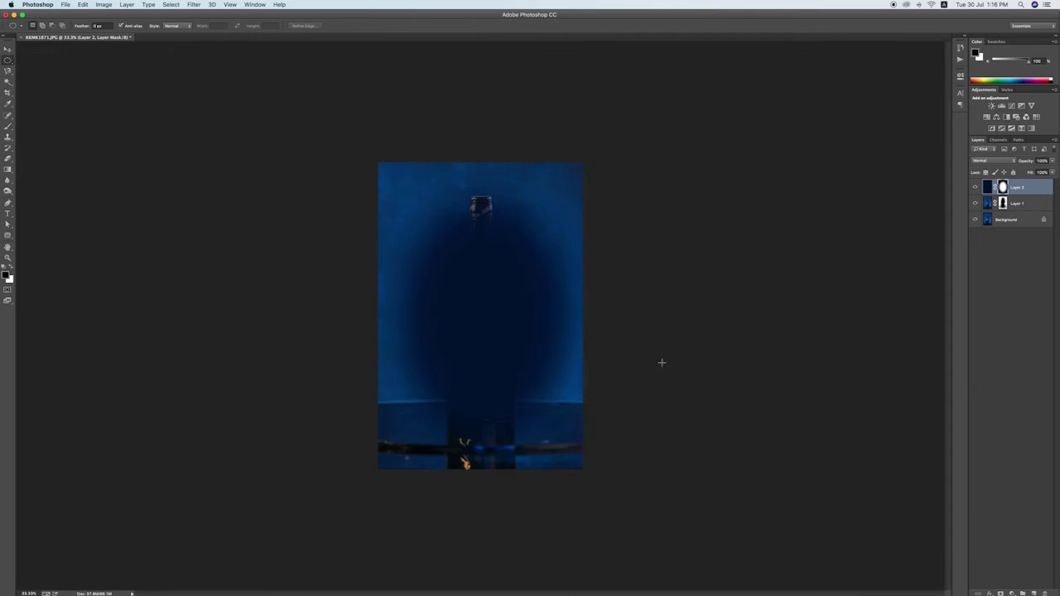
key(ctrl+i)
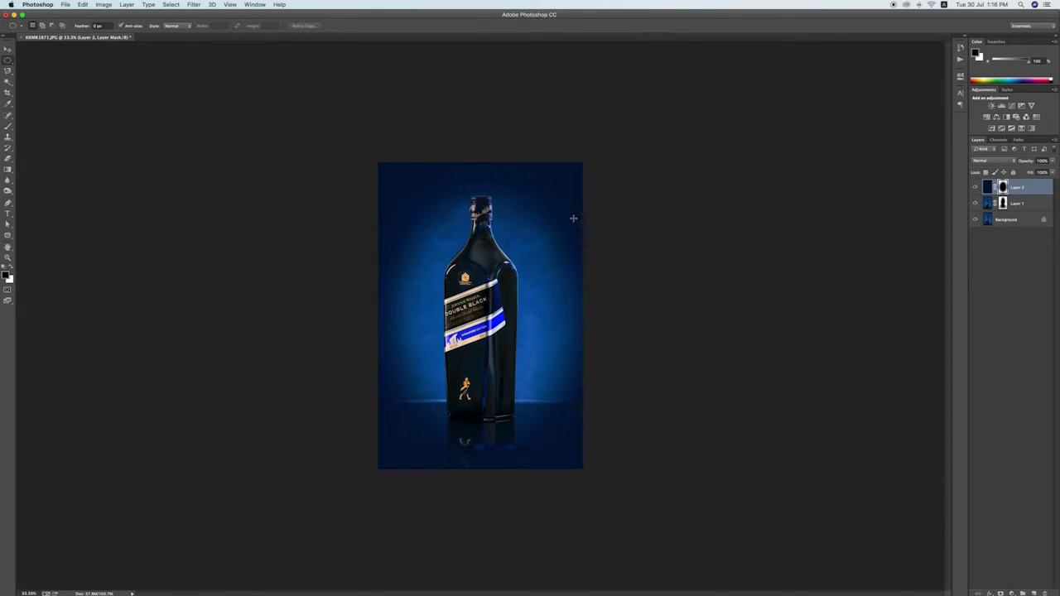
click(994, 161)
click(990, 183)
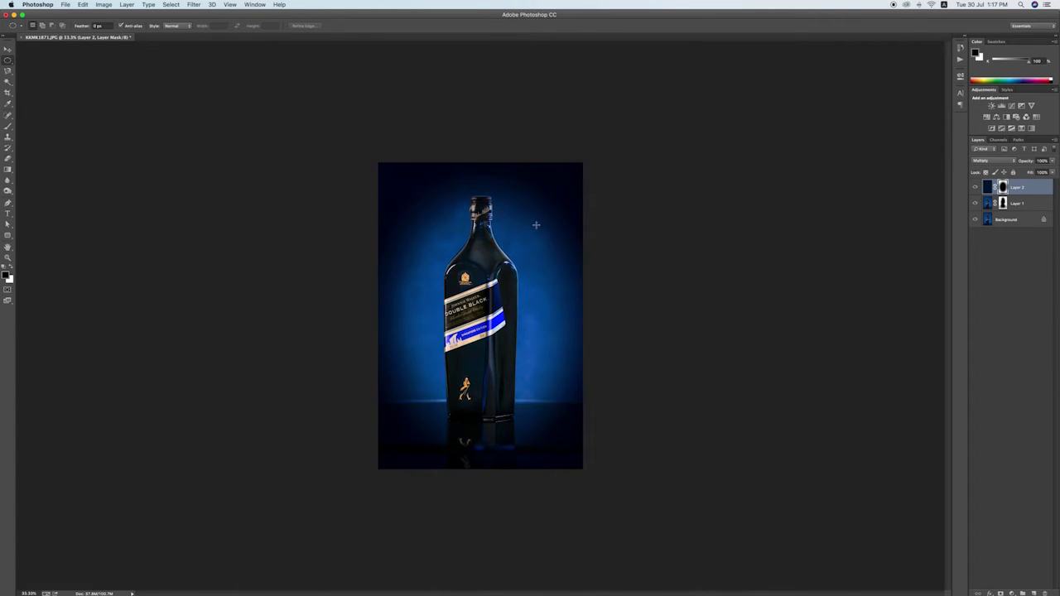
key(b)
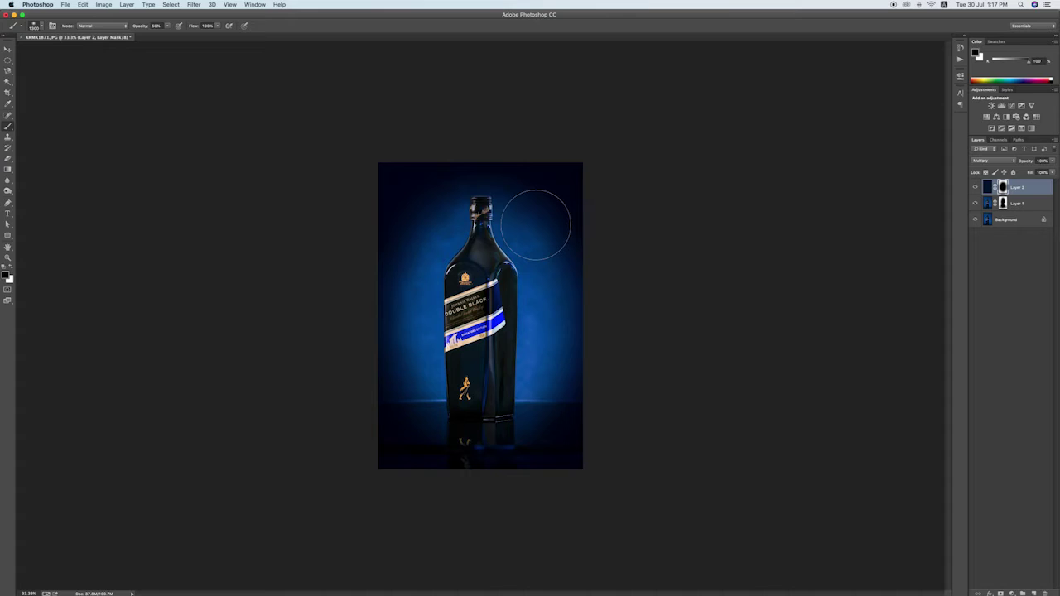
Brush Layer 2's mask to ease the vignette by the bottle neck and lower body, then set opacity to 80%.
mouse_move(535, 225)
mouse_down()
mouse_move(434, 267)
mouse_move(513, 396)
mouse_move(539, 386)
mouse_move(539, 244)
mouse_move(473, 187)
mouse_move(432, 217)
mouse_move(449, 208)
mouse_move(520, 223)
mouse_move(532, 213)
mouse_move(525, 225)
mouse_move(428, 217)
mouse_move(425, 342)
mouse_move(440, 379)
mouse_move(525, 390)
mouse_move(499, 377)
mouse_move(524, 277)
mouse_move(513, 236)
mouse_move(485, 311)
mouse_up()
key(bracketright)
key(bracketright)
key(bracketright)
key(x)
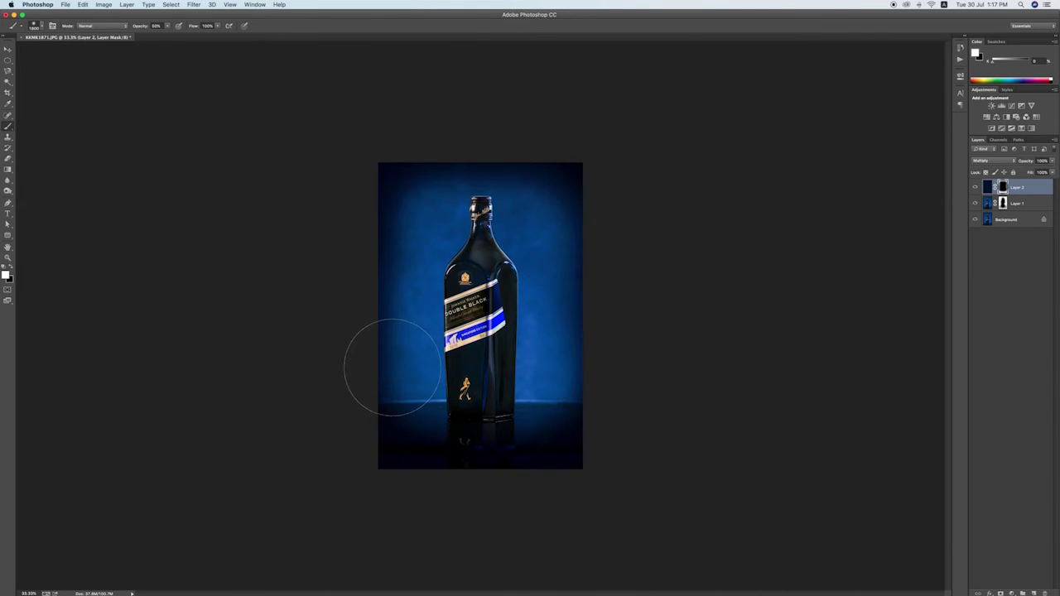
key(x)
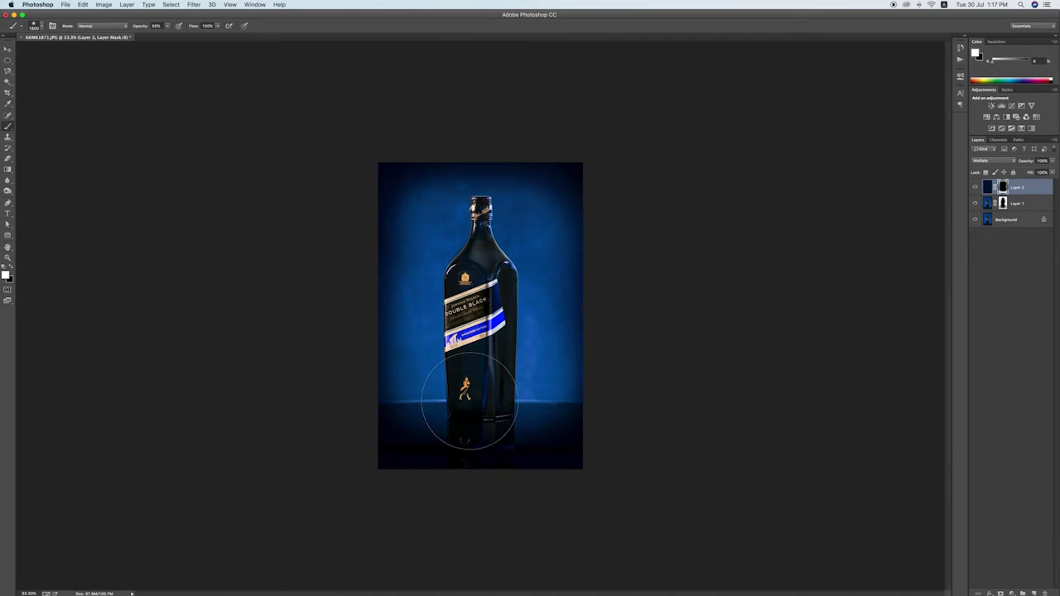
mouse_move(445, 397)
mouse_down()
mouse_move(509, 389)
mouse_move(488, 232)
mouse_move(501, 258)
mouse_up()
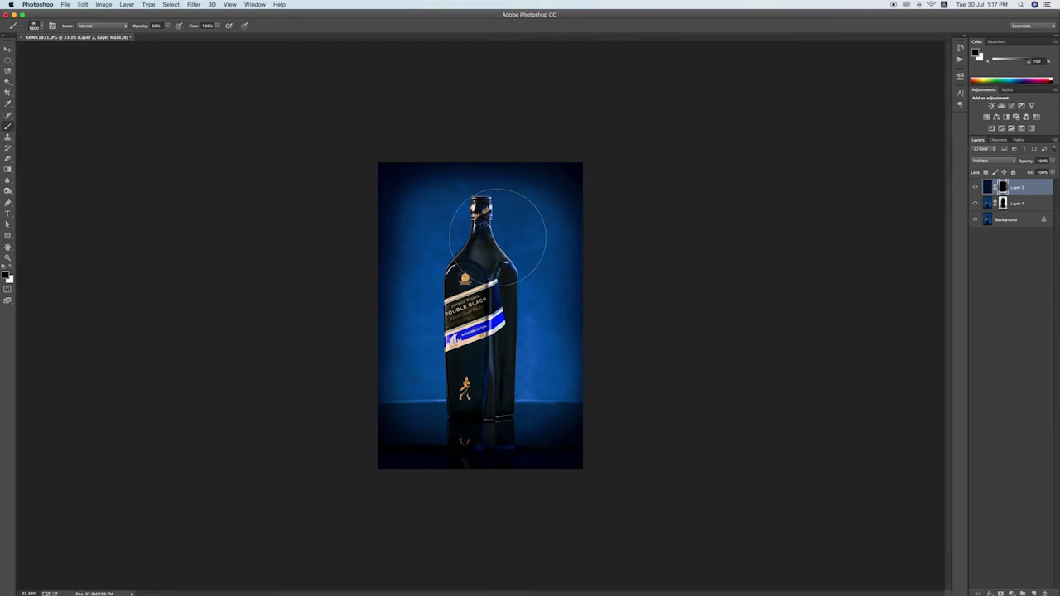
key(v)
key(8)
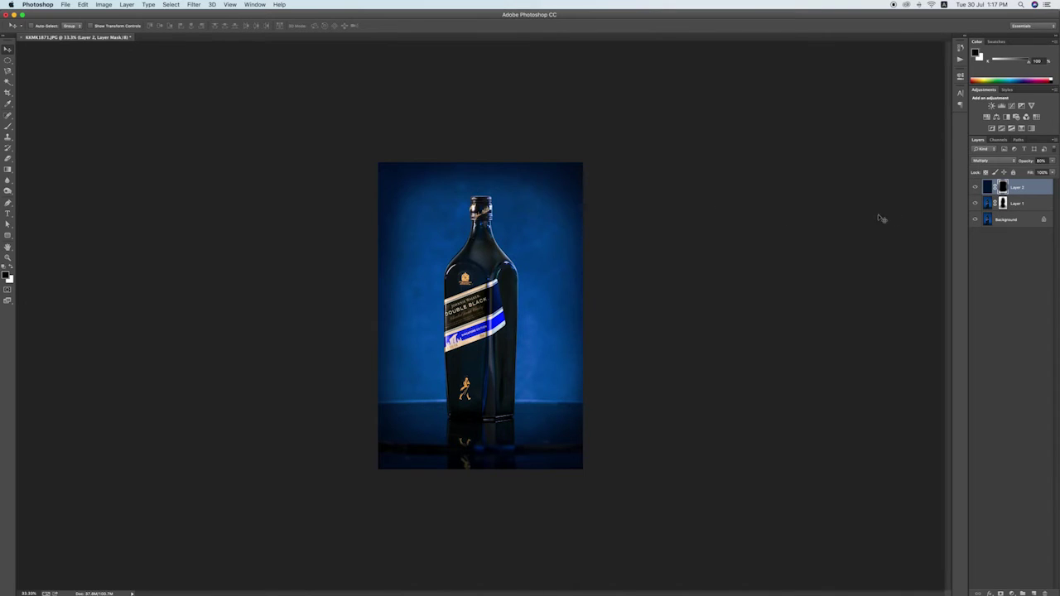
Apply Levels to Layer 2's mask with midtone 0.97 and a lowered white input to brighten it.
key(ctrl+l)
drag(735, 416, 724, 417)
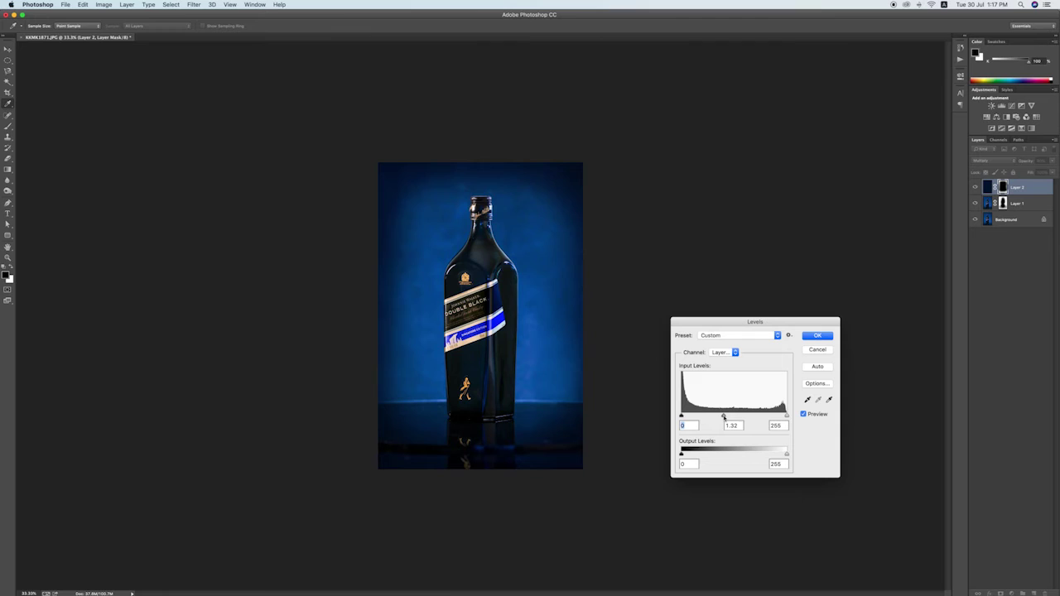
key(Tab)
drag(786, 416, 777, 417)
key(Tab)
click(818, 337)
Target the vignette layer itself and bring its opacity down to 78%.
click(988, 189)
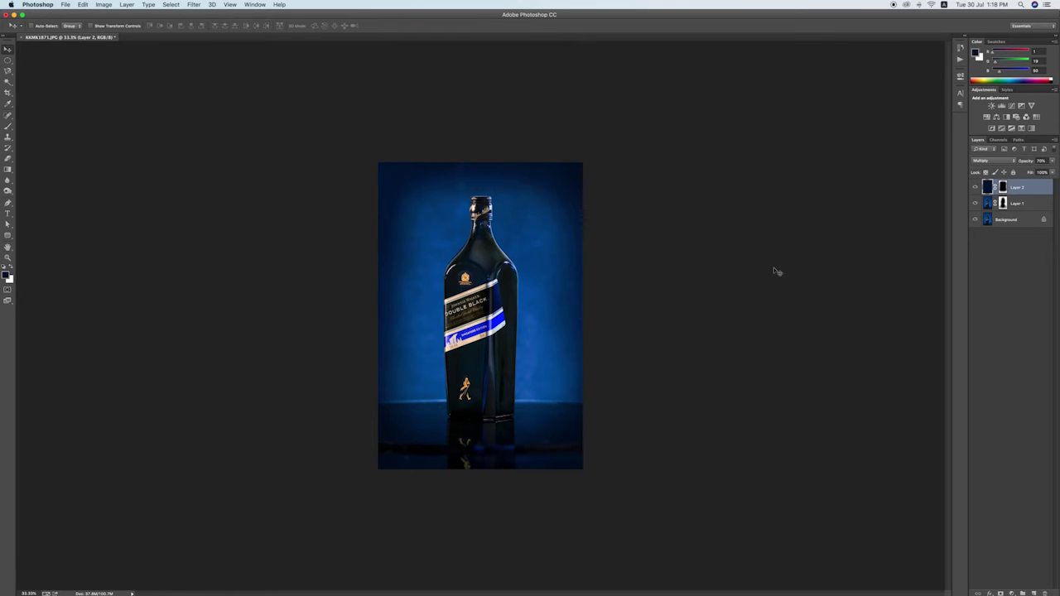
key(0)
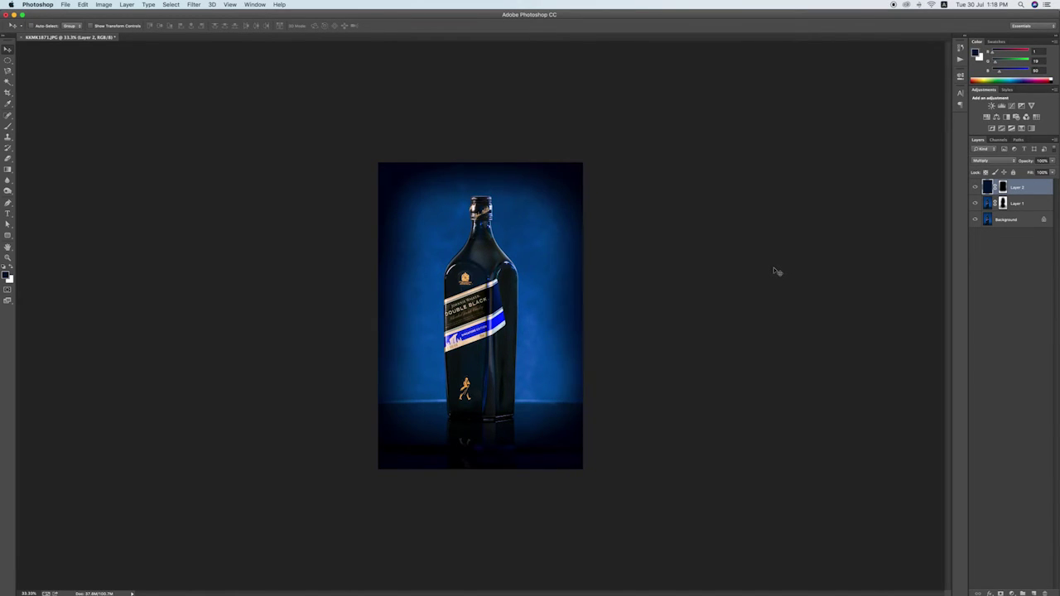
key(7)
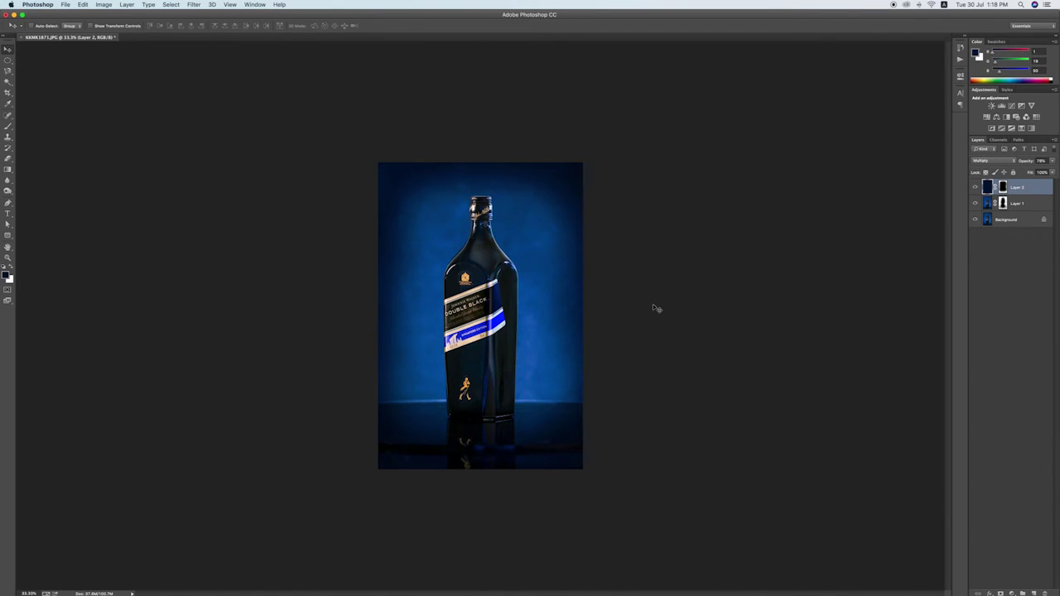
Compare the original photo with the latest edit using the History snapshot.
click(960, 50)
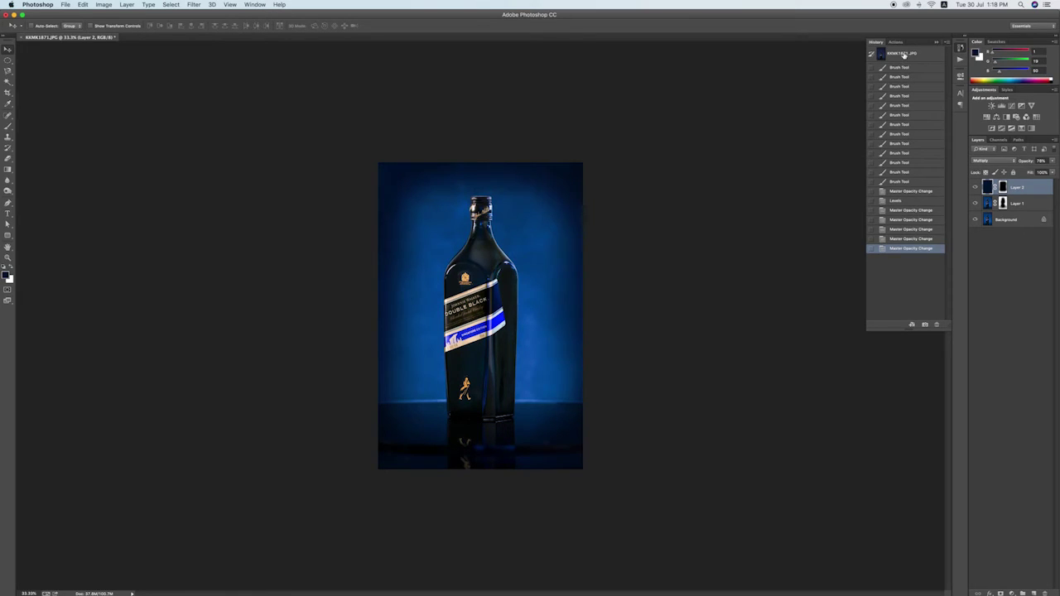
click(904, 55)
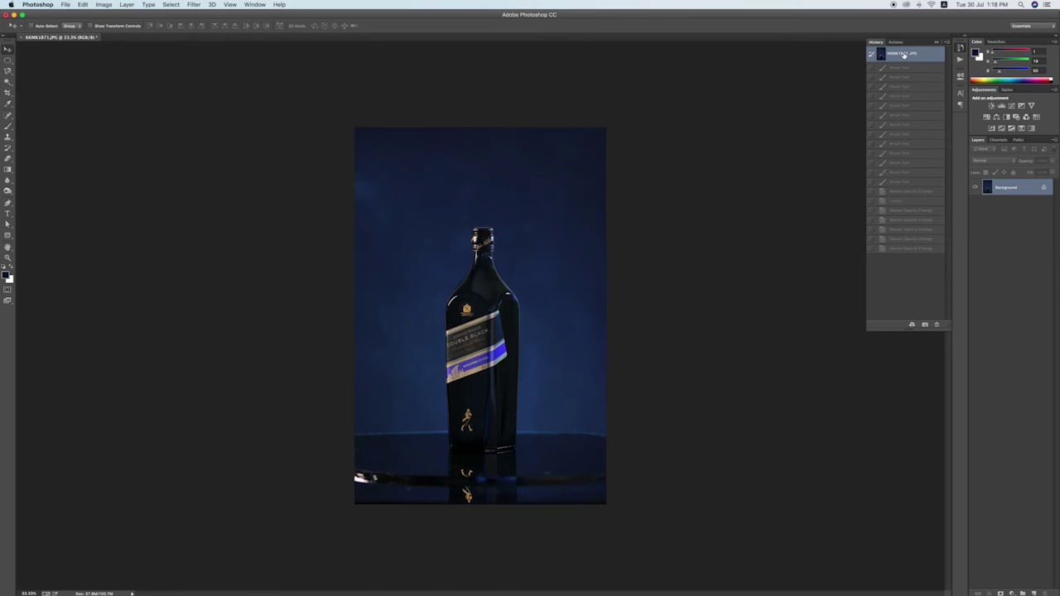
click(908, 249)
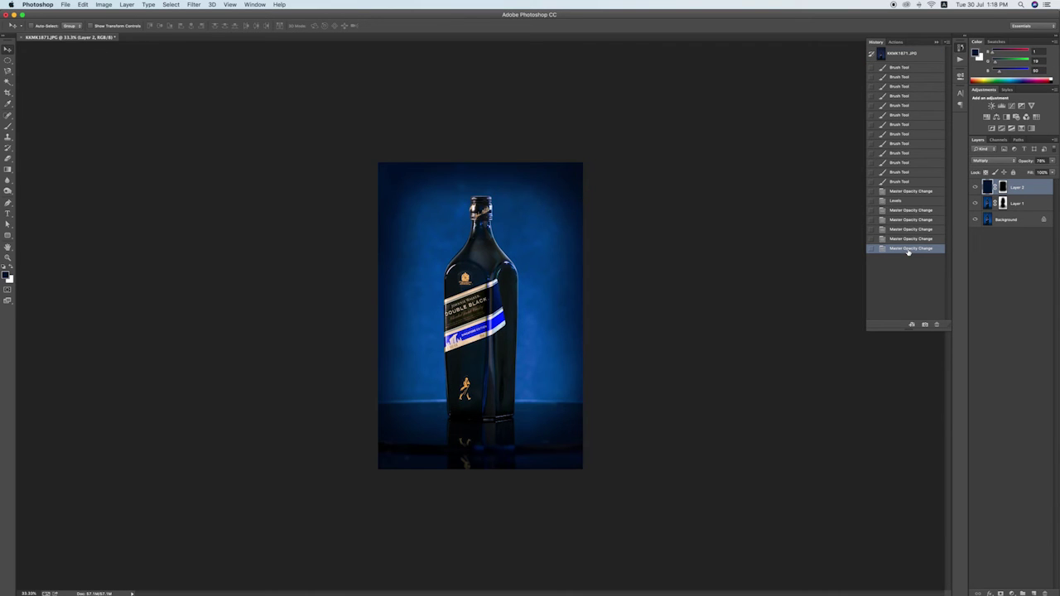
Inspect the label at 100% zoom, view the bottle full screen at 50%, then raise vignette opacity to 100%.
key(Tab)
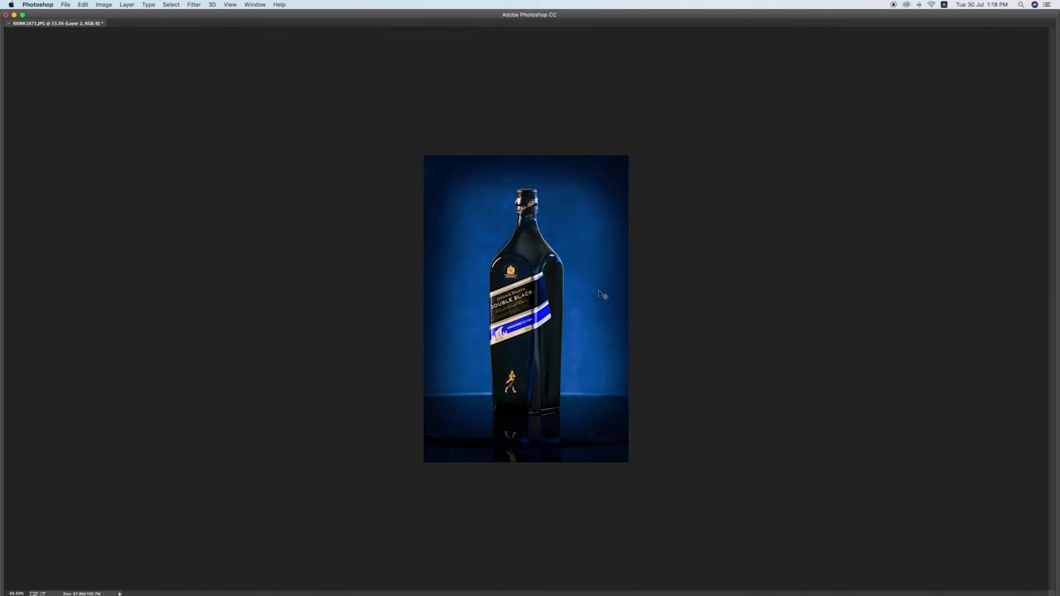
click(554, 350)
click(555, 346)
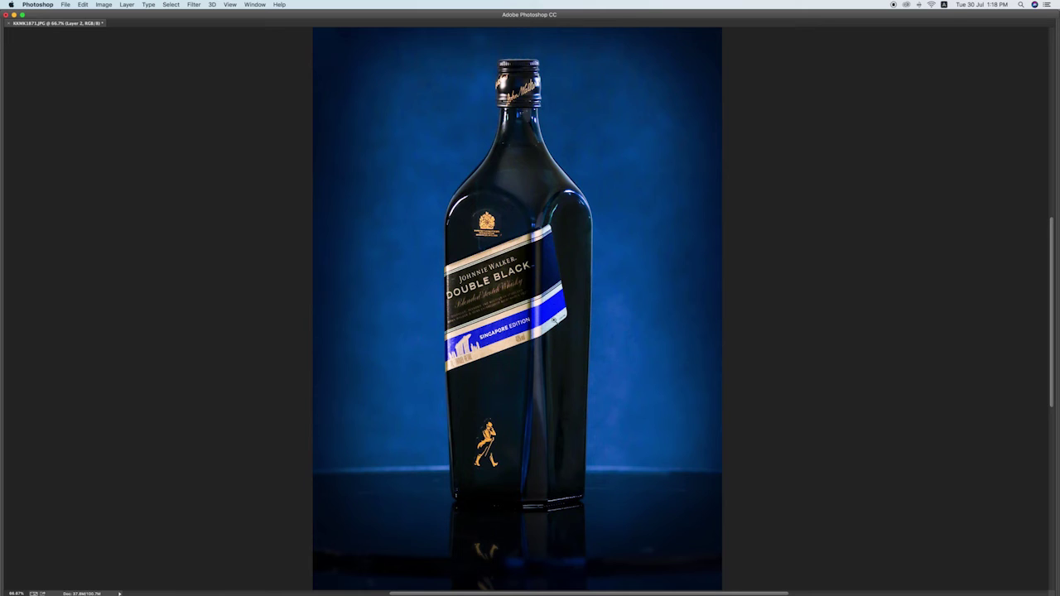
click(542, 280)
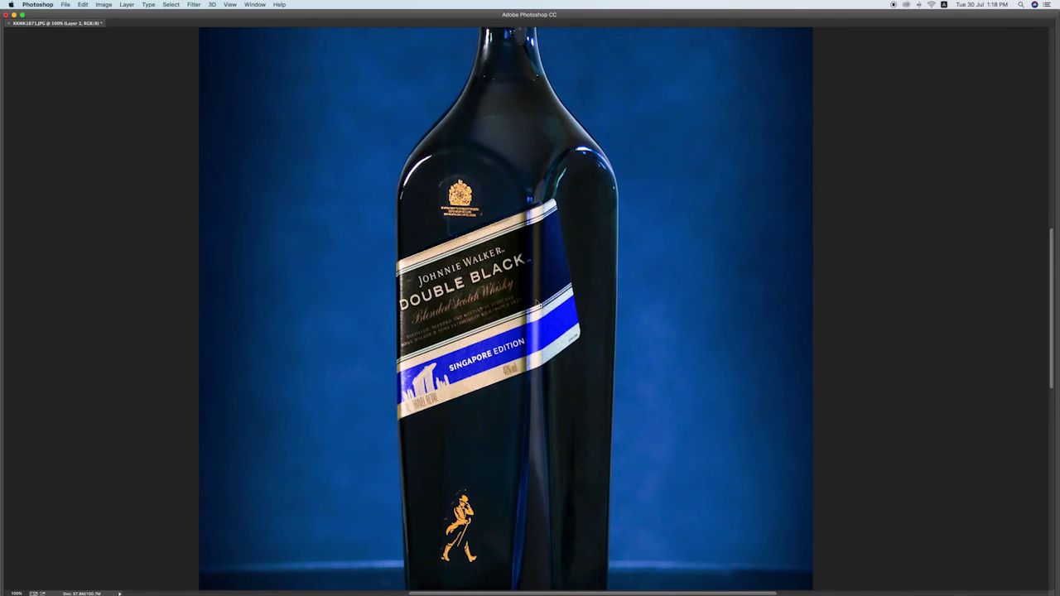
alt+click(538, 302)
drag(519, 405, 523, 294)
alt+click(524, 299)
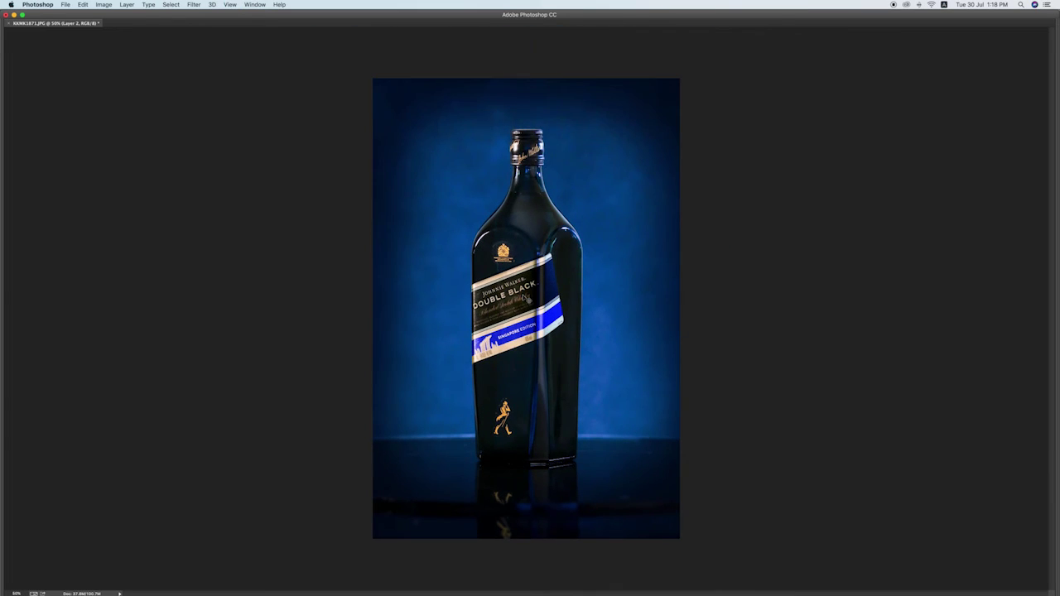
key(f)
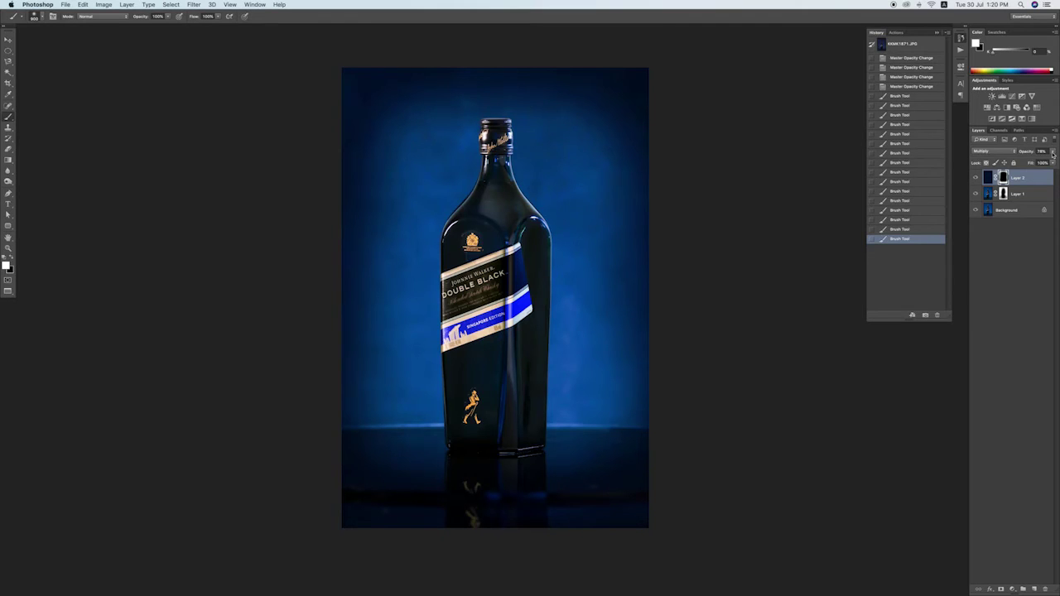
click(1053, 154)
drag(1047, 162, 1056, 163)
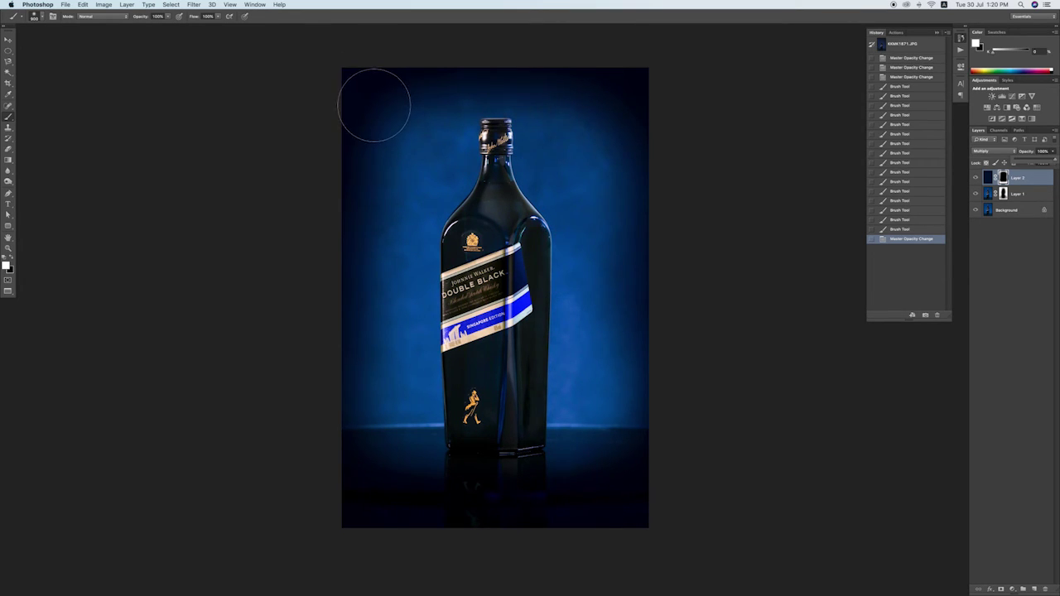
With a larger 70% opacity brush, lighten the vignette mask along the top and right edges.
key(bracketright)
key(bracketright)
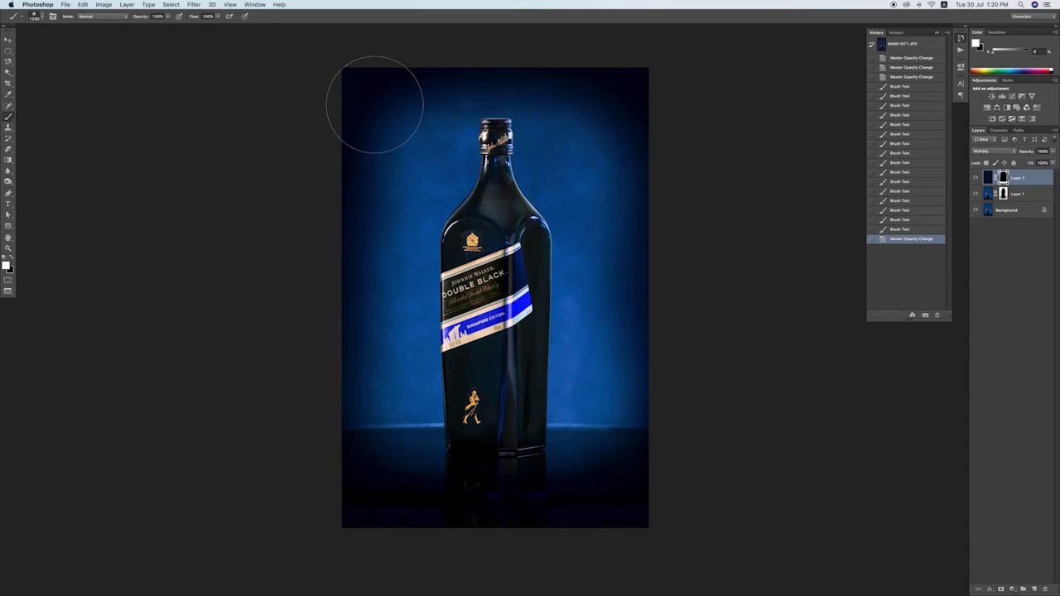
key(7)
drag(383, 94, 469, 83)
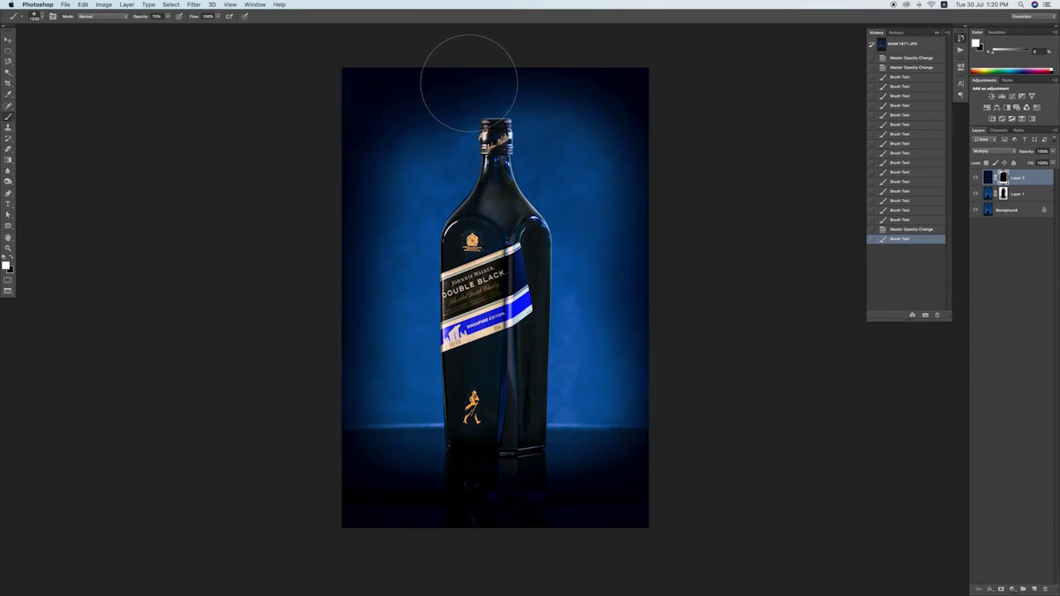
key(ctrl+z)
key(x)
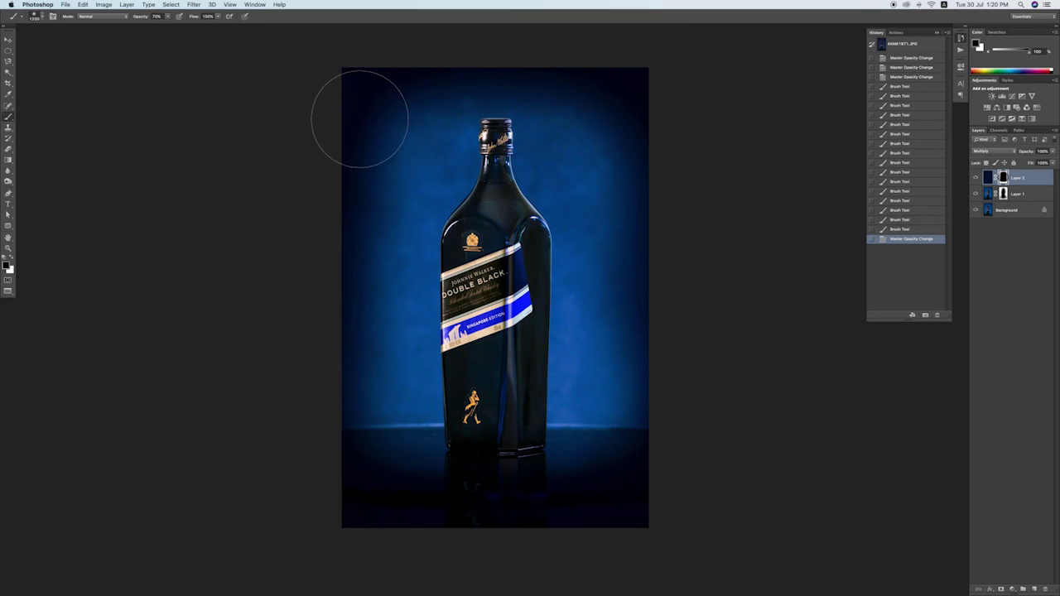
drag(360, 119, 642, 167)
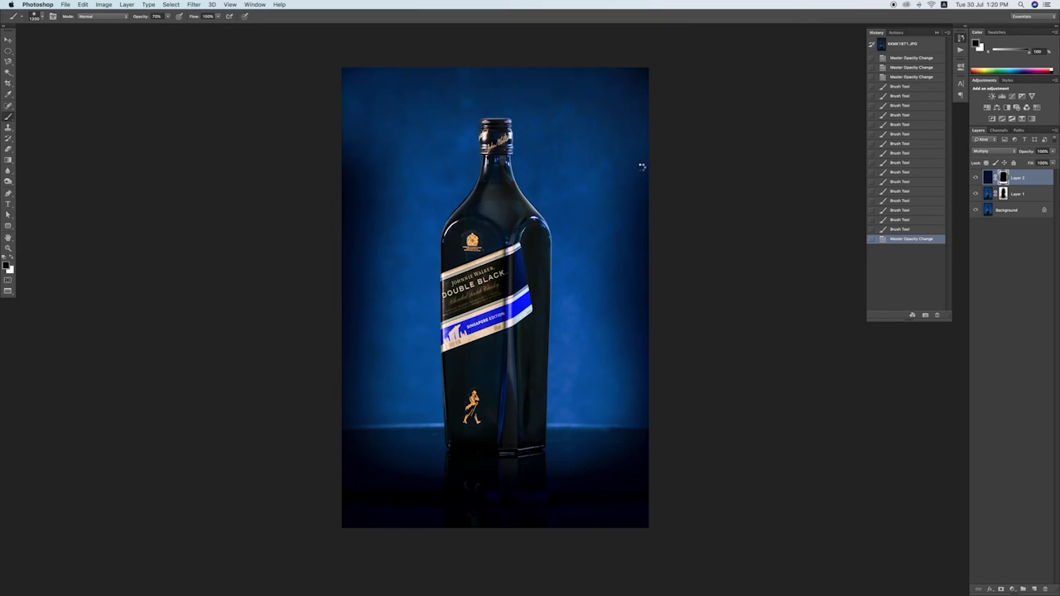
mouse_move(642, 167)
mouse_down()
mouse_move(638, 377)
mouse_move(331, 390)
mouse_move(367, 108)
mouse_move(647, 97)
mouse_up()
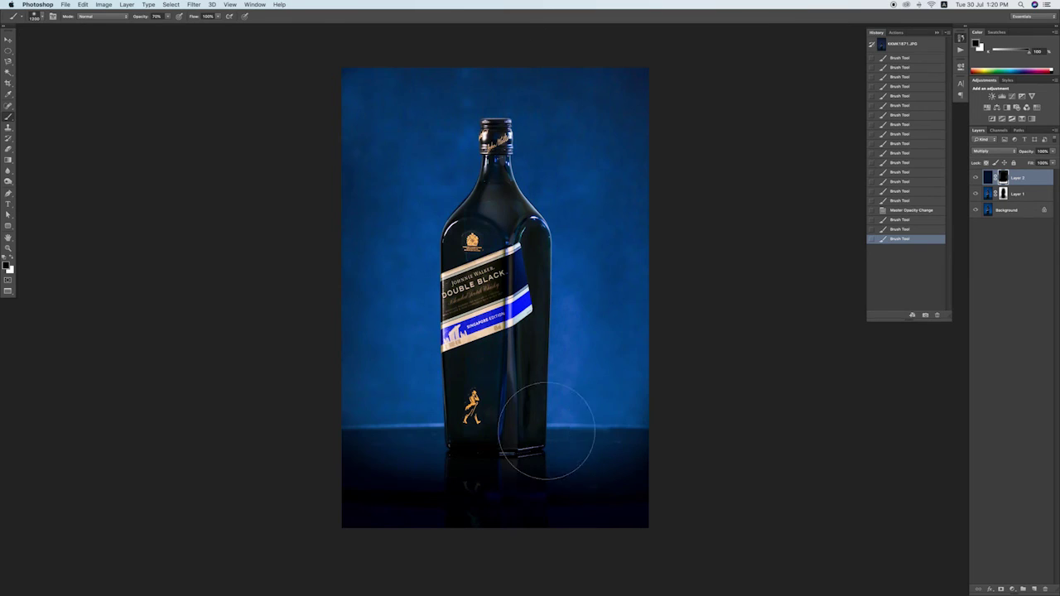
Paint the mask along the bottom, left and top edges at 80% opacity, alternating black and white.
drag(390, 402, 634, 426)
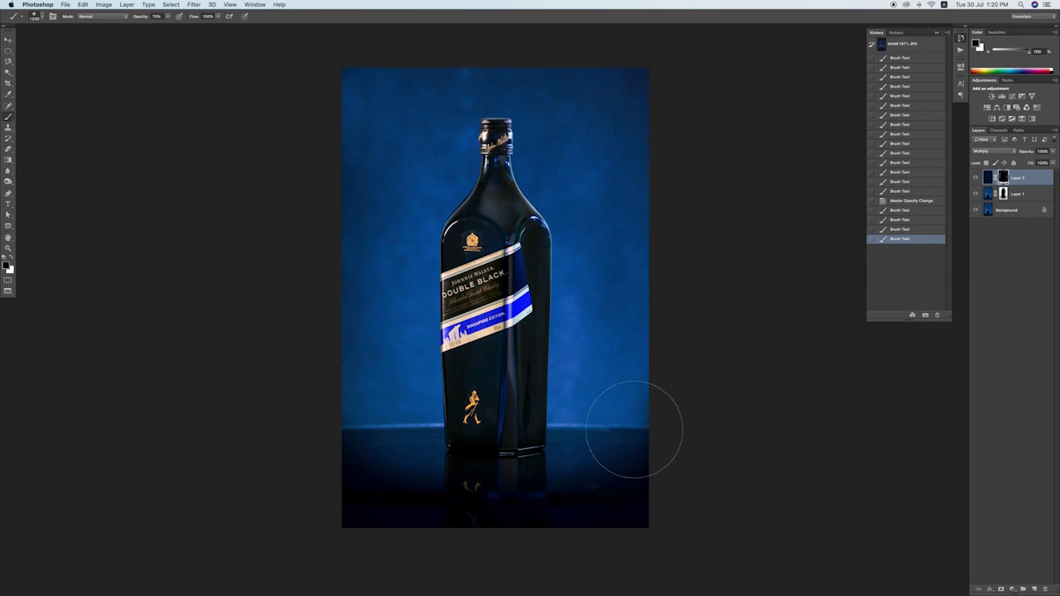
key(x)
mouse_move(644, 543)
mouse_down()
mouse_move(453, 557)
mouse_move(682, 502)
mouse_move(449, 561)
mouse_move(307, 537)
mouse_up()
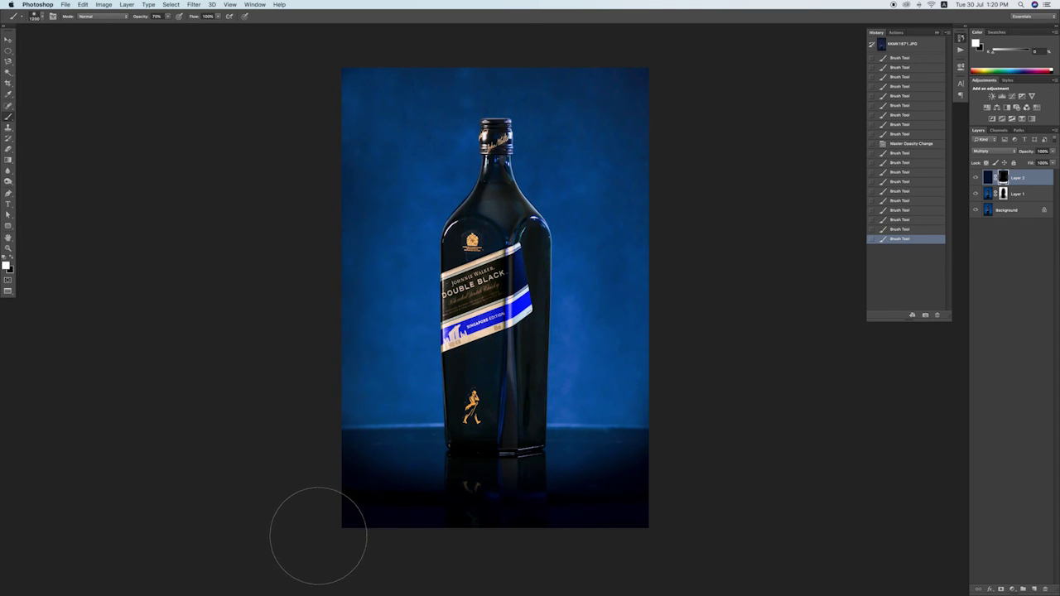
key(x)
key(8)
drag(336, 473, 340, 398)
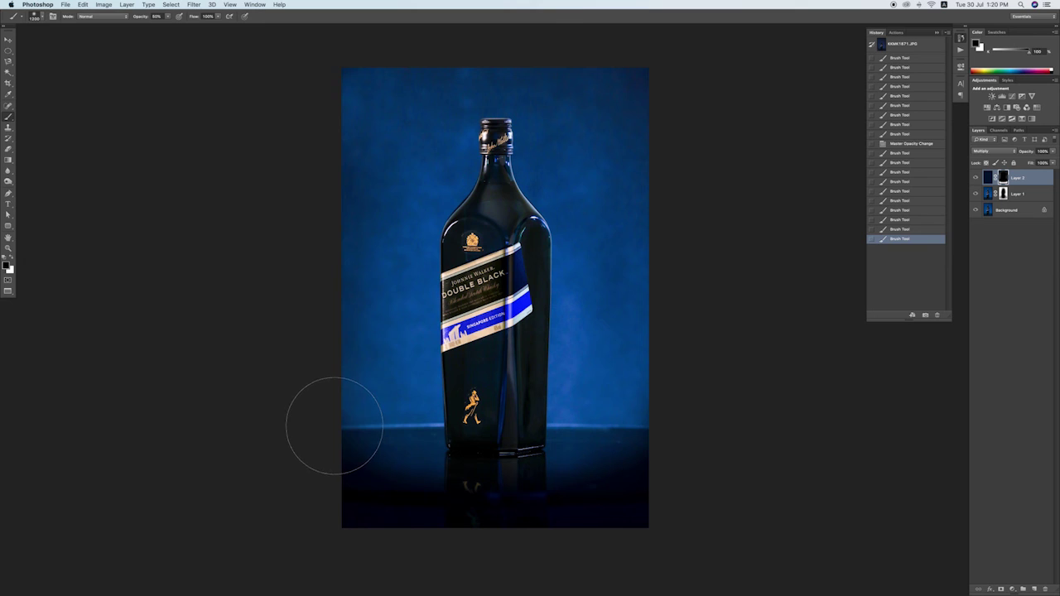
key(x)
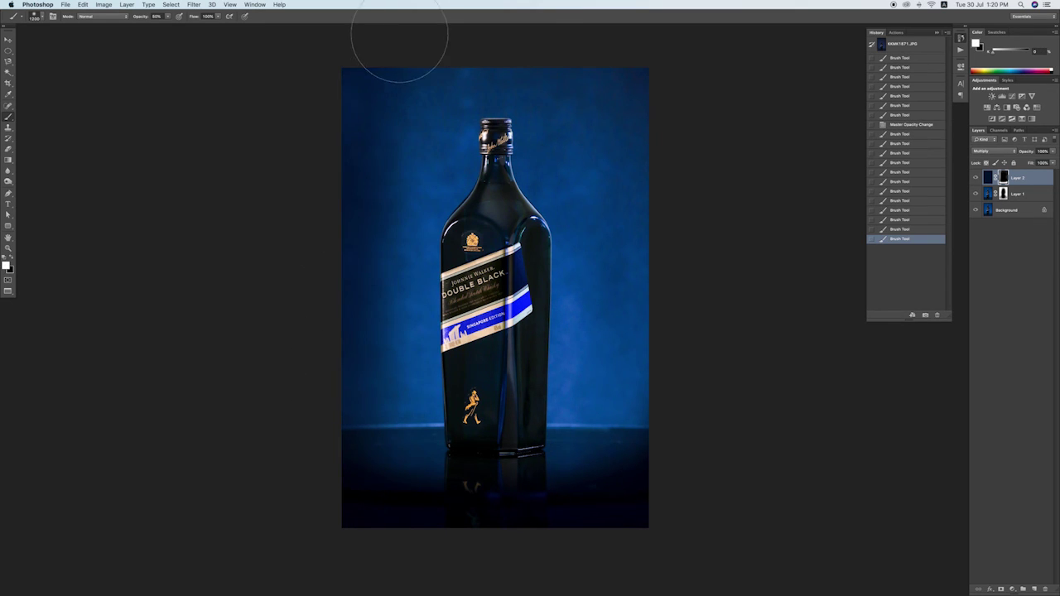
mouse_move(407, 42)
mouse_down()
mouse_move(745, 59)
mouse_move(670, 88)
mouse_move(696, 303)
mouse_move(687, 380)
mouse_move(530, 580)
mouse_up()
key(x)
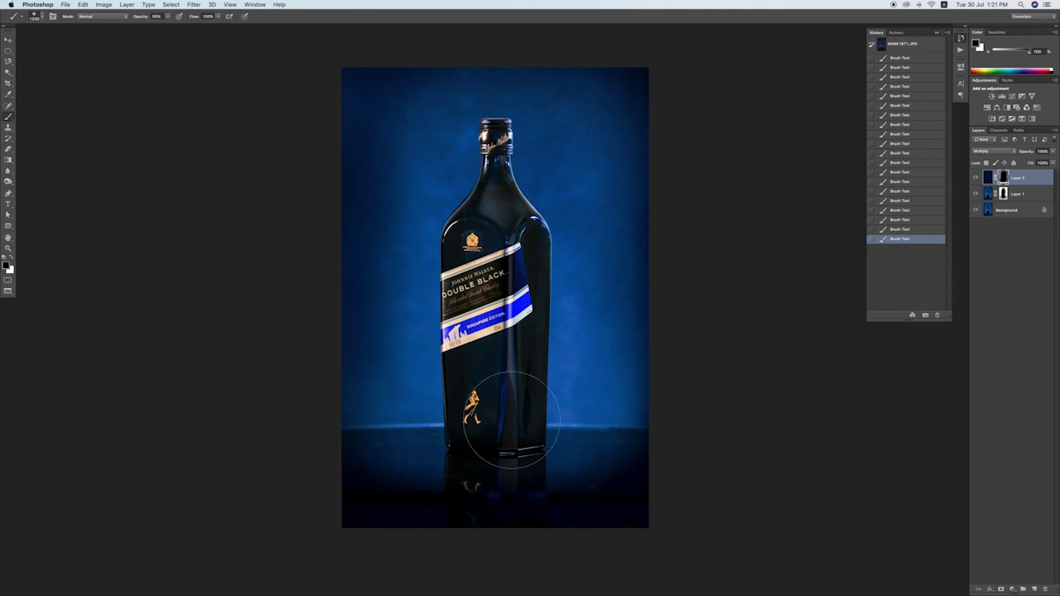
Switch to the Move tool, hide all panels, and fit the finished bottle image to screen height.
key(v)
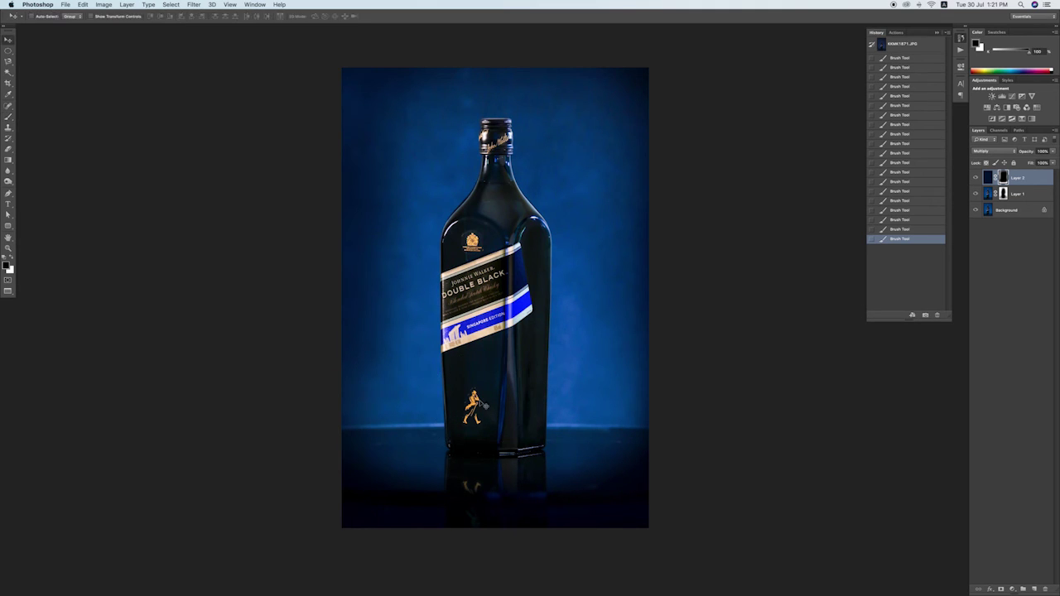
key(Tab)
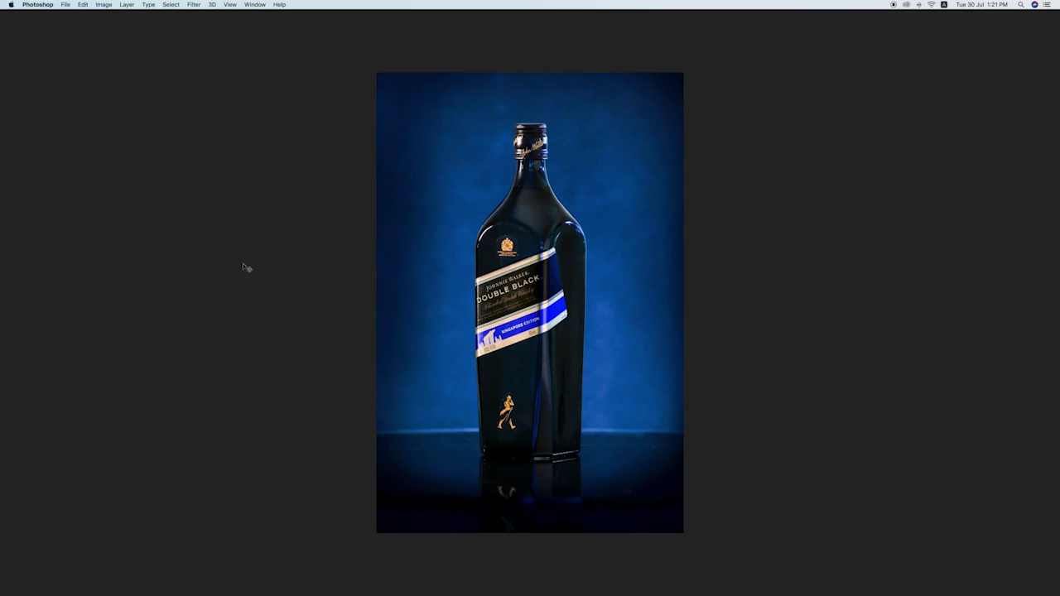
key(super+minus)
key(super+0)
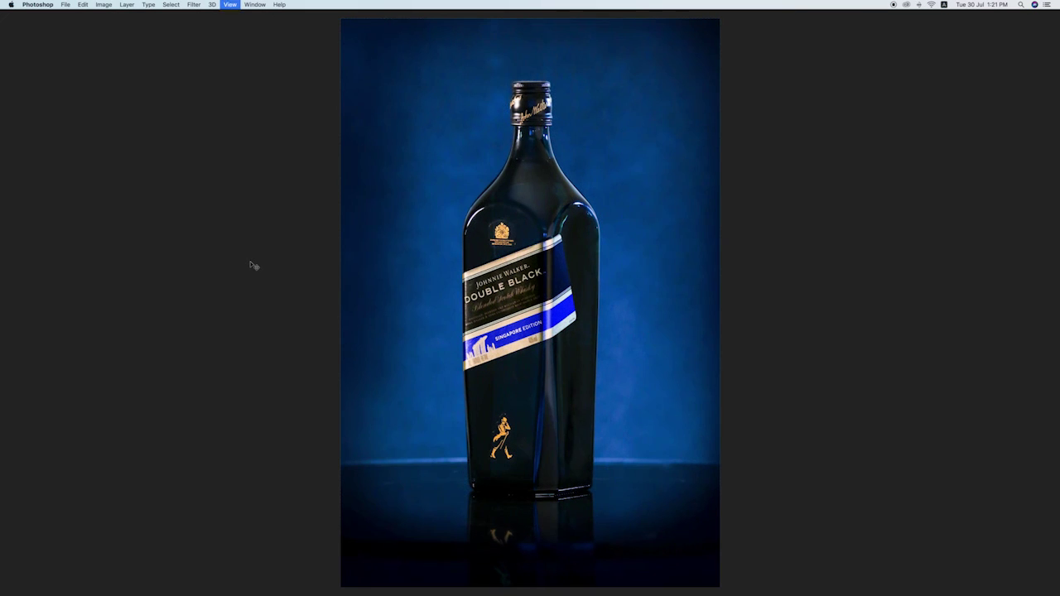